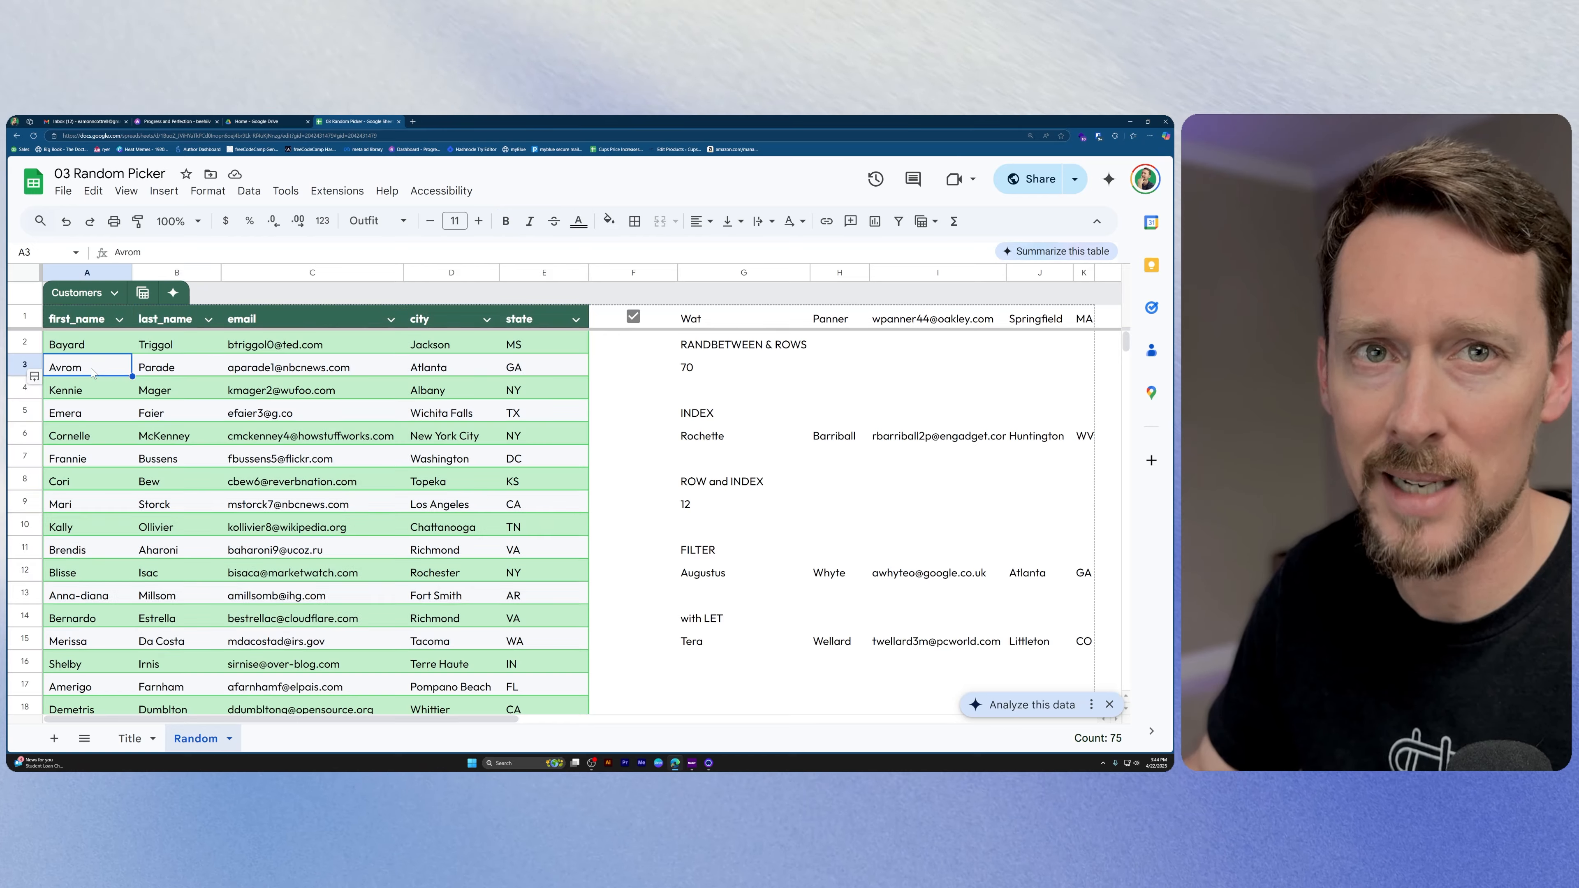
Check the extent of the Customers table by going to its last row and back to the first customer
key("ctrl+Down")
key("ctrl+Up")
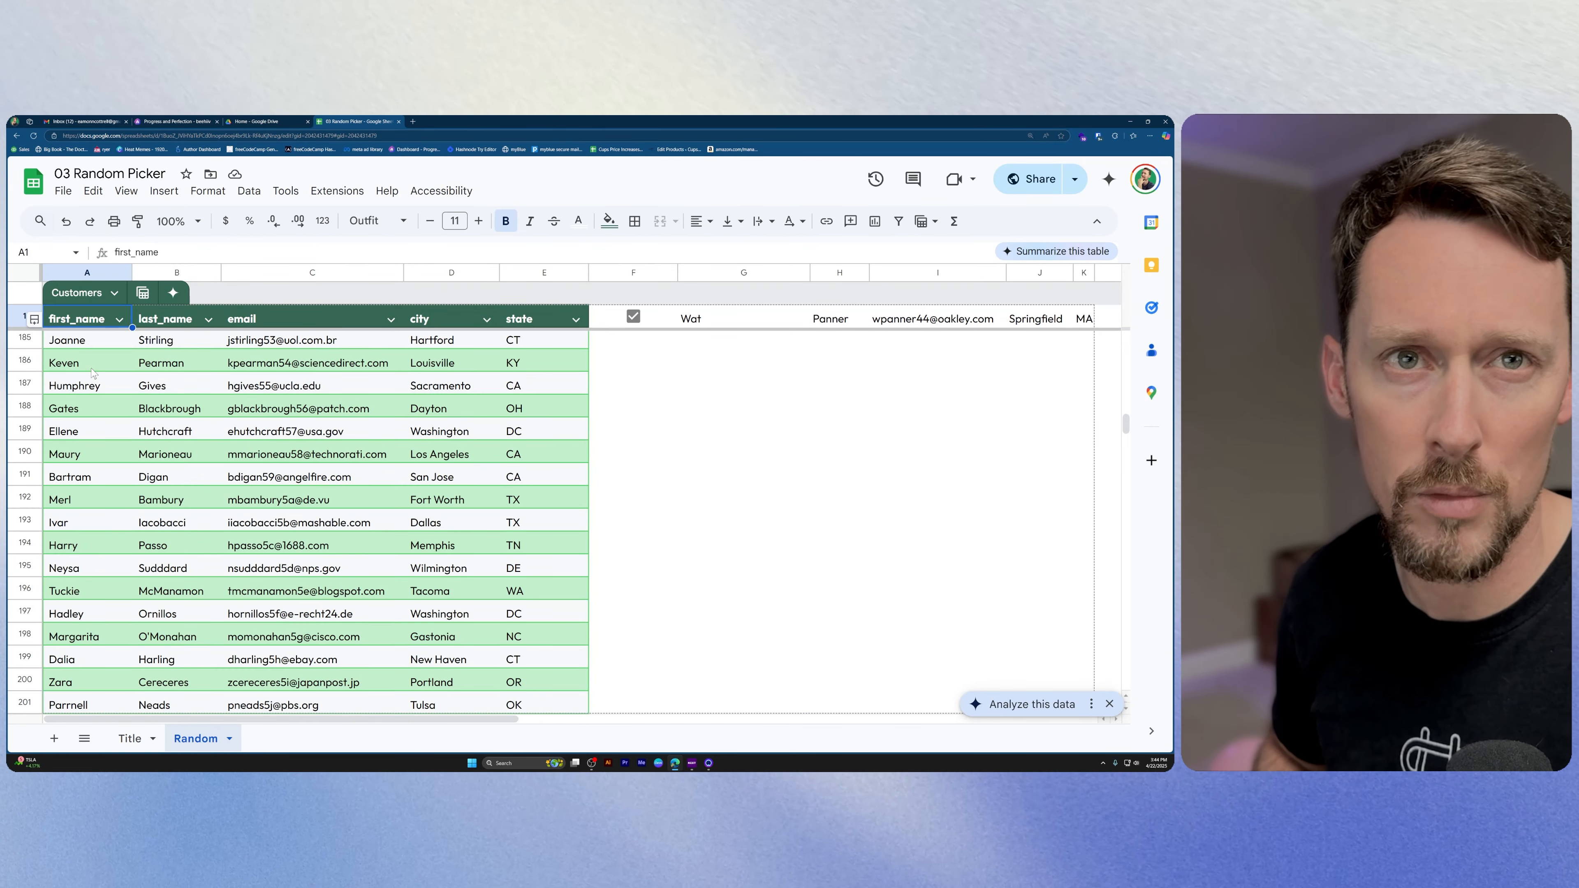
key("Down")
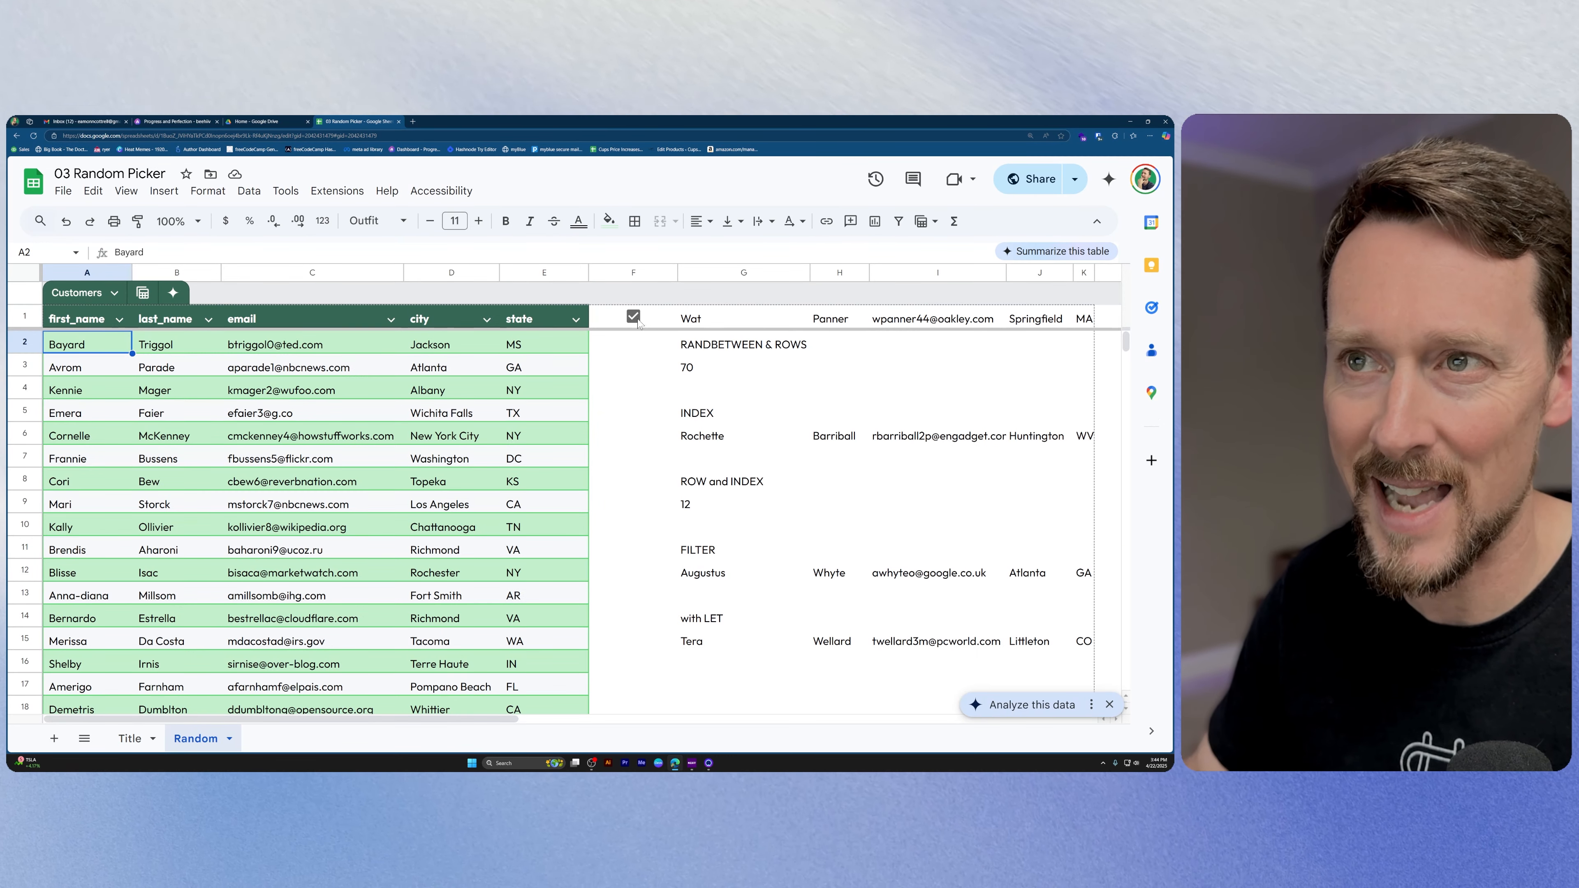
Toggle the checkbox in F1 repeatedly to draw new random customers, and leave it unchecked
left_click(634, 317)
left_click(634, 317)
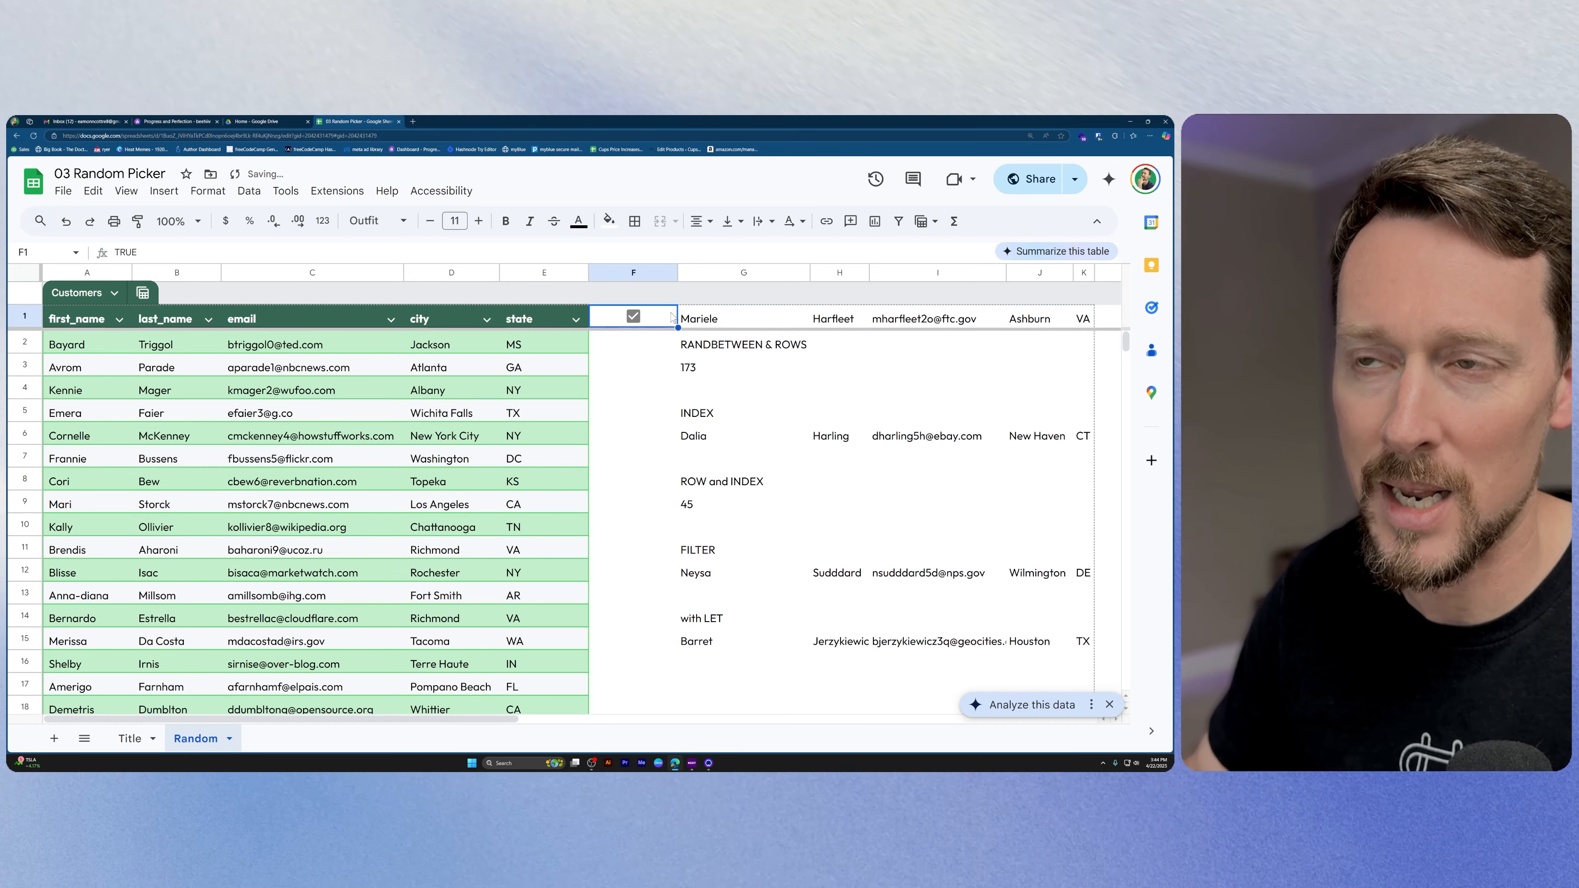
left_click(633, 317)
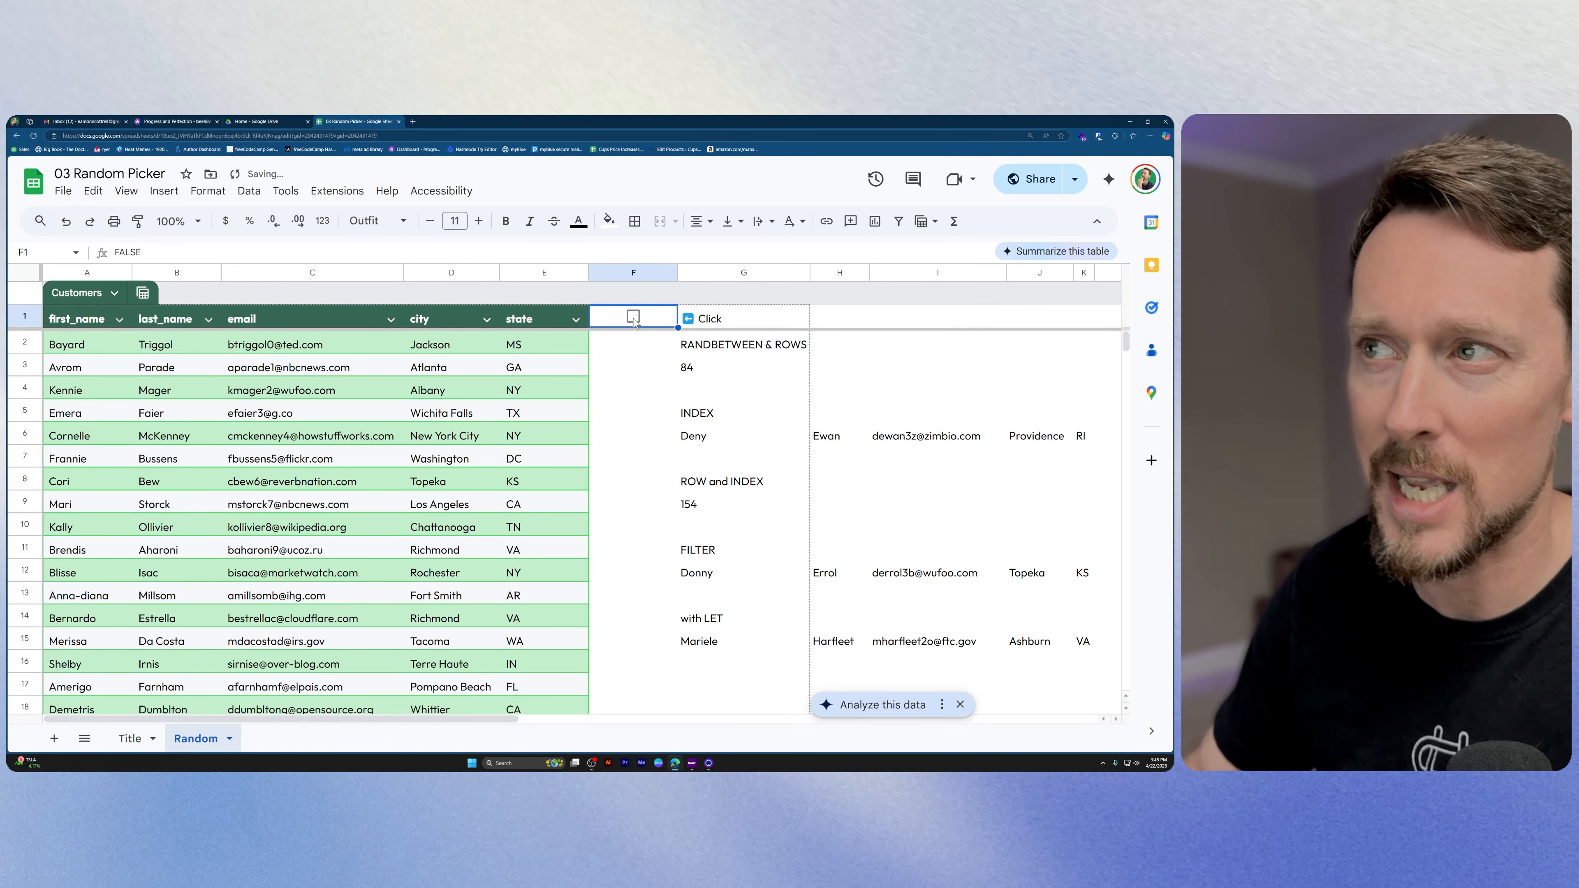
left_click(634, 317)
left_click(633, 317)
left_click(632, 317)
left_click(633, 317)
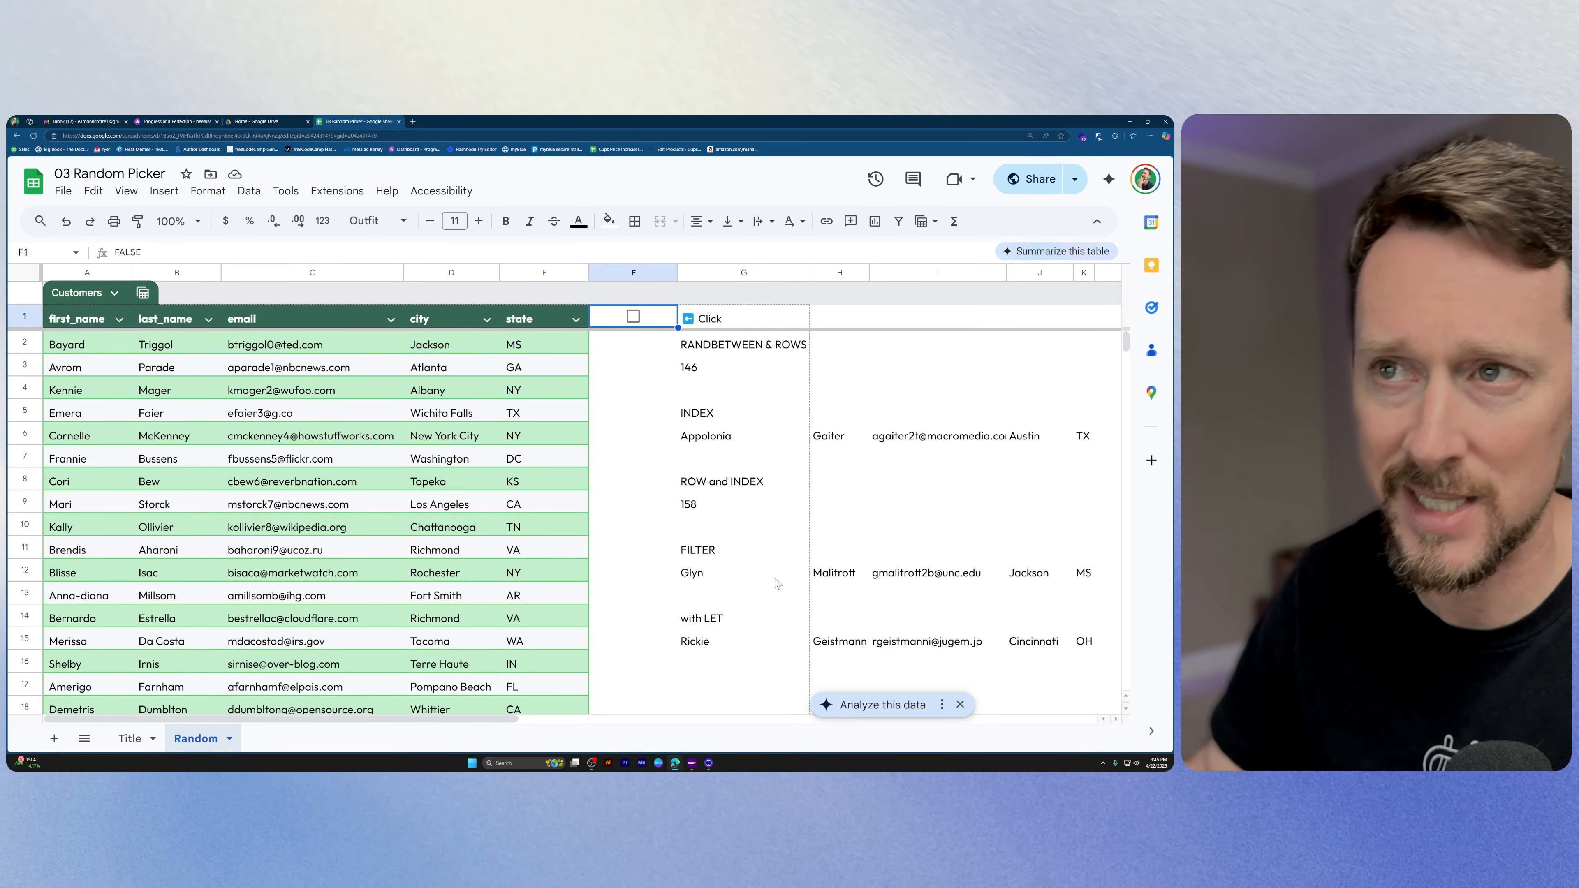
Examine the random picker formula in G1, including its IF, LET and FILTER parts, without editing it
double_click(750, 319)
key("ctrl+minus")
key("ctrl+plus")
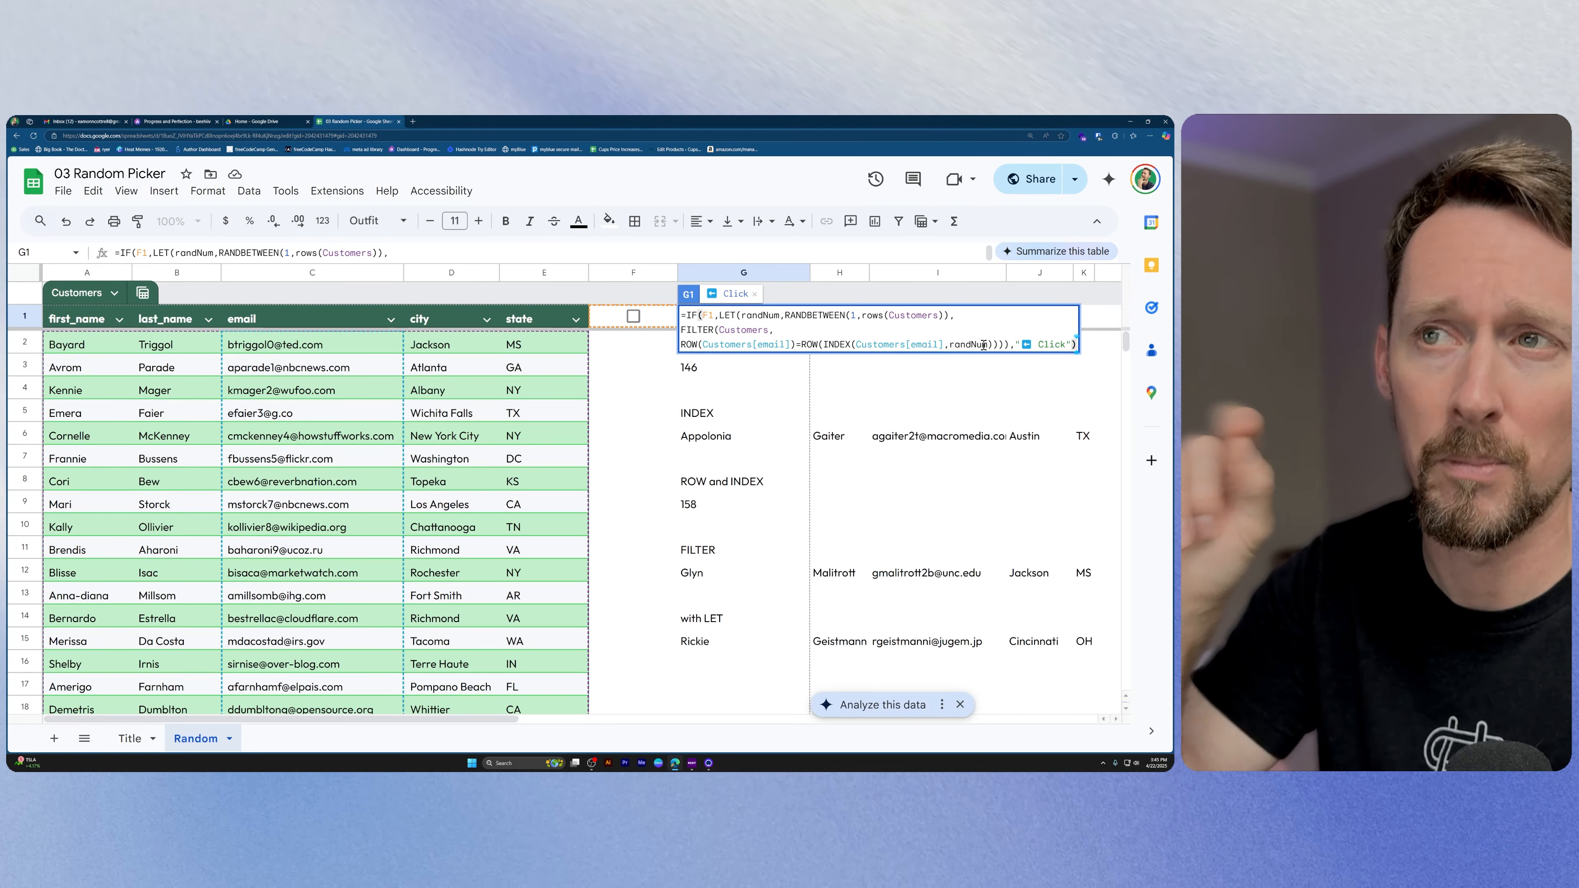
key("Escape")
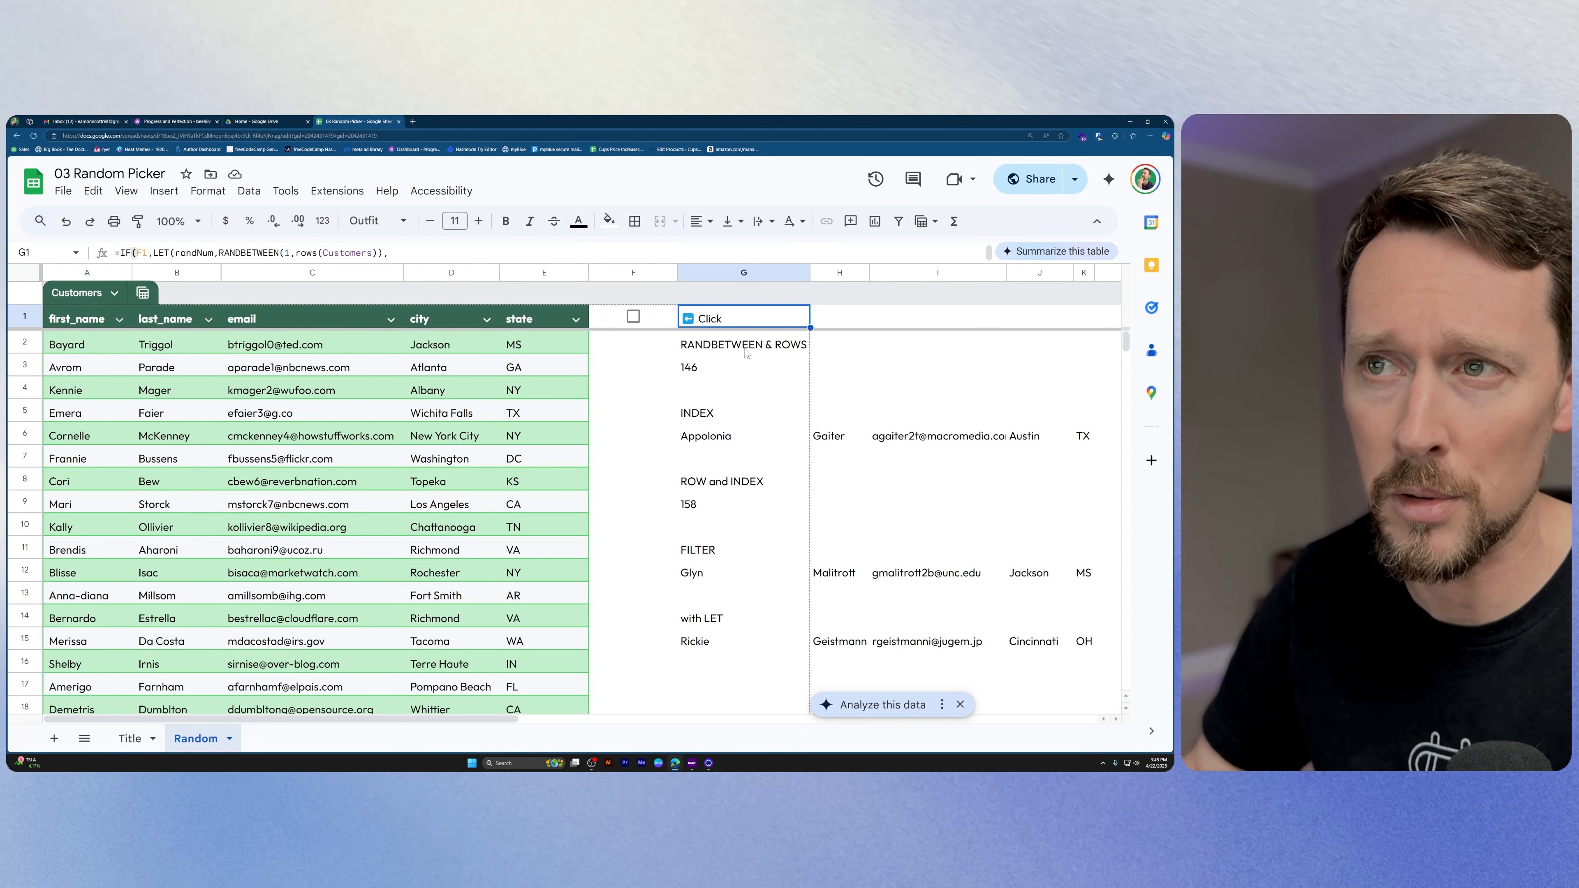
Examine the RANDBETWEEN and ROWS formula in G3 beside the Customers table
scroll(733, 349, "right", 3)
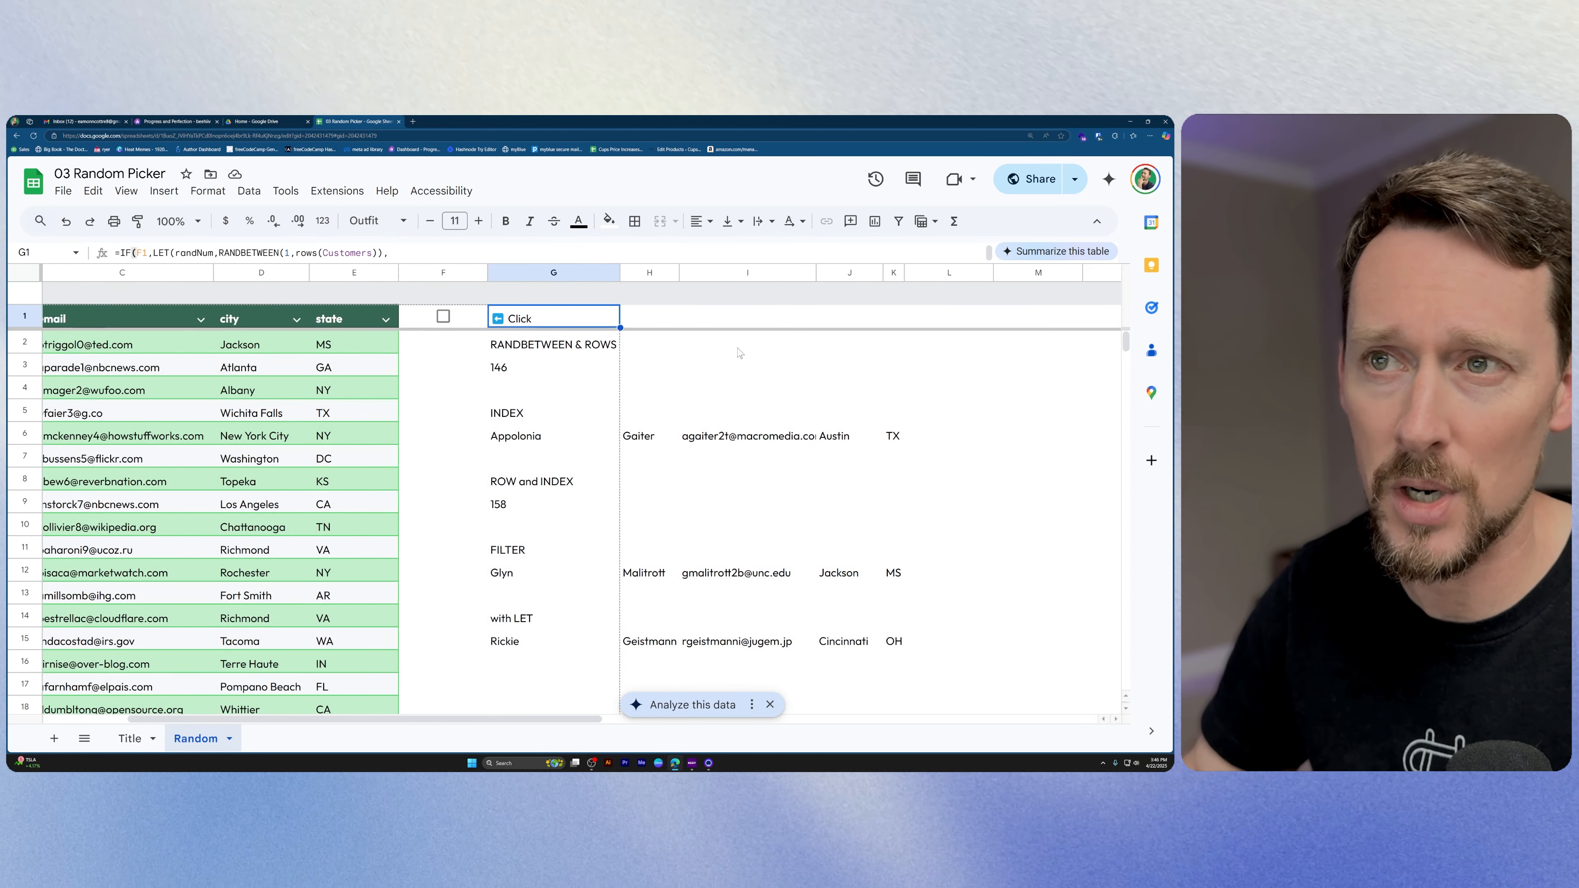
left_click(608, 349)
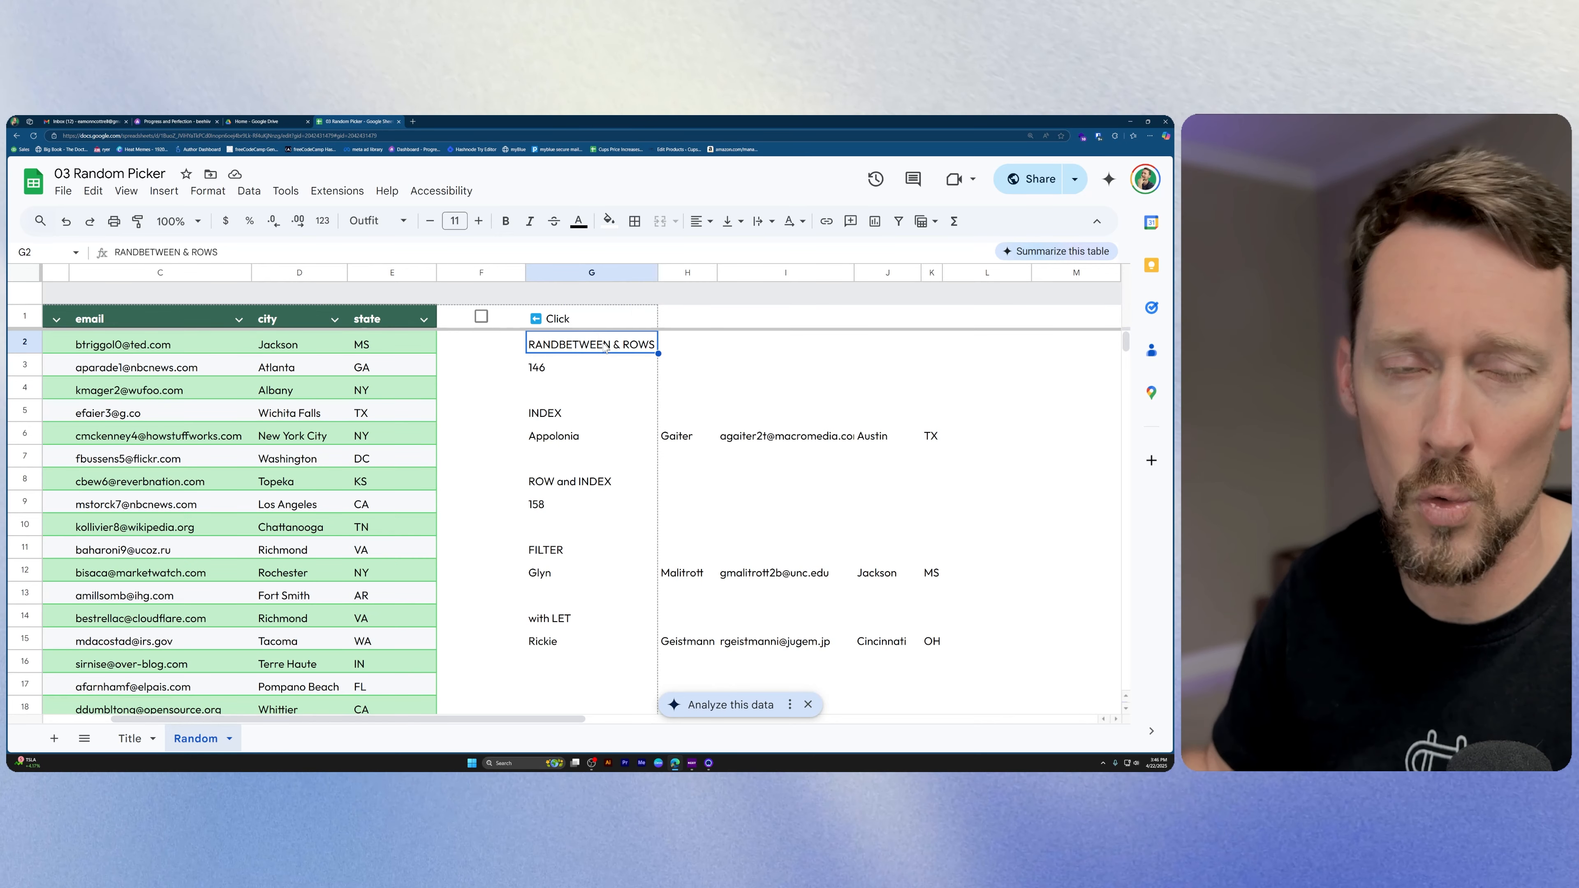
double_click(588, 372)
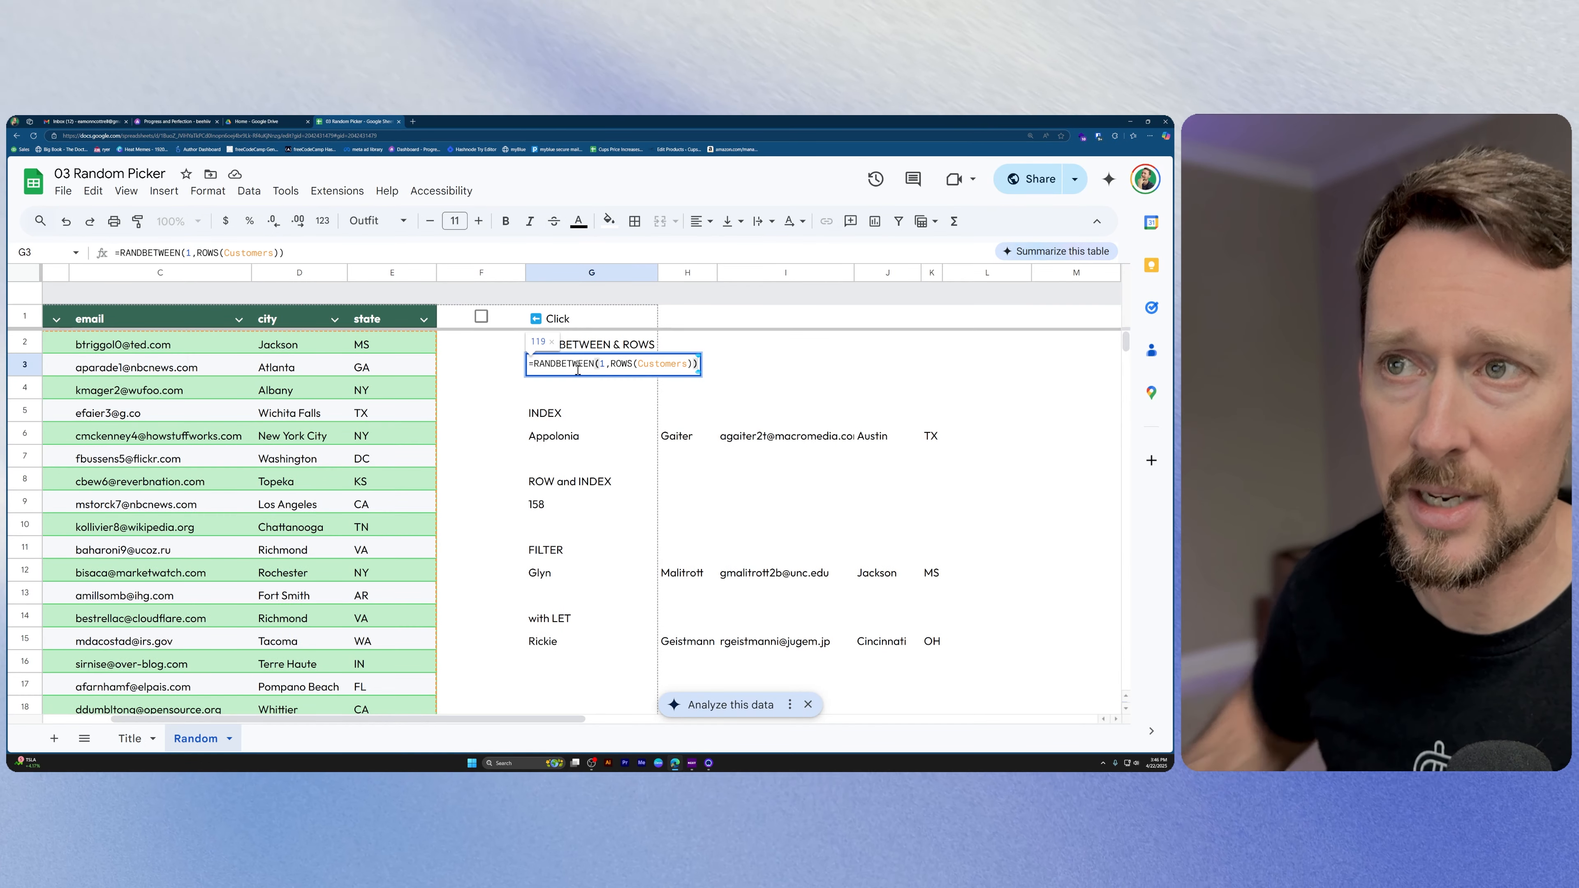
key("Return")
key("Up")
key("Return")
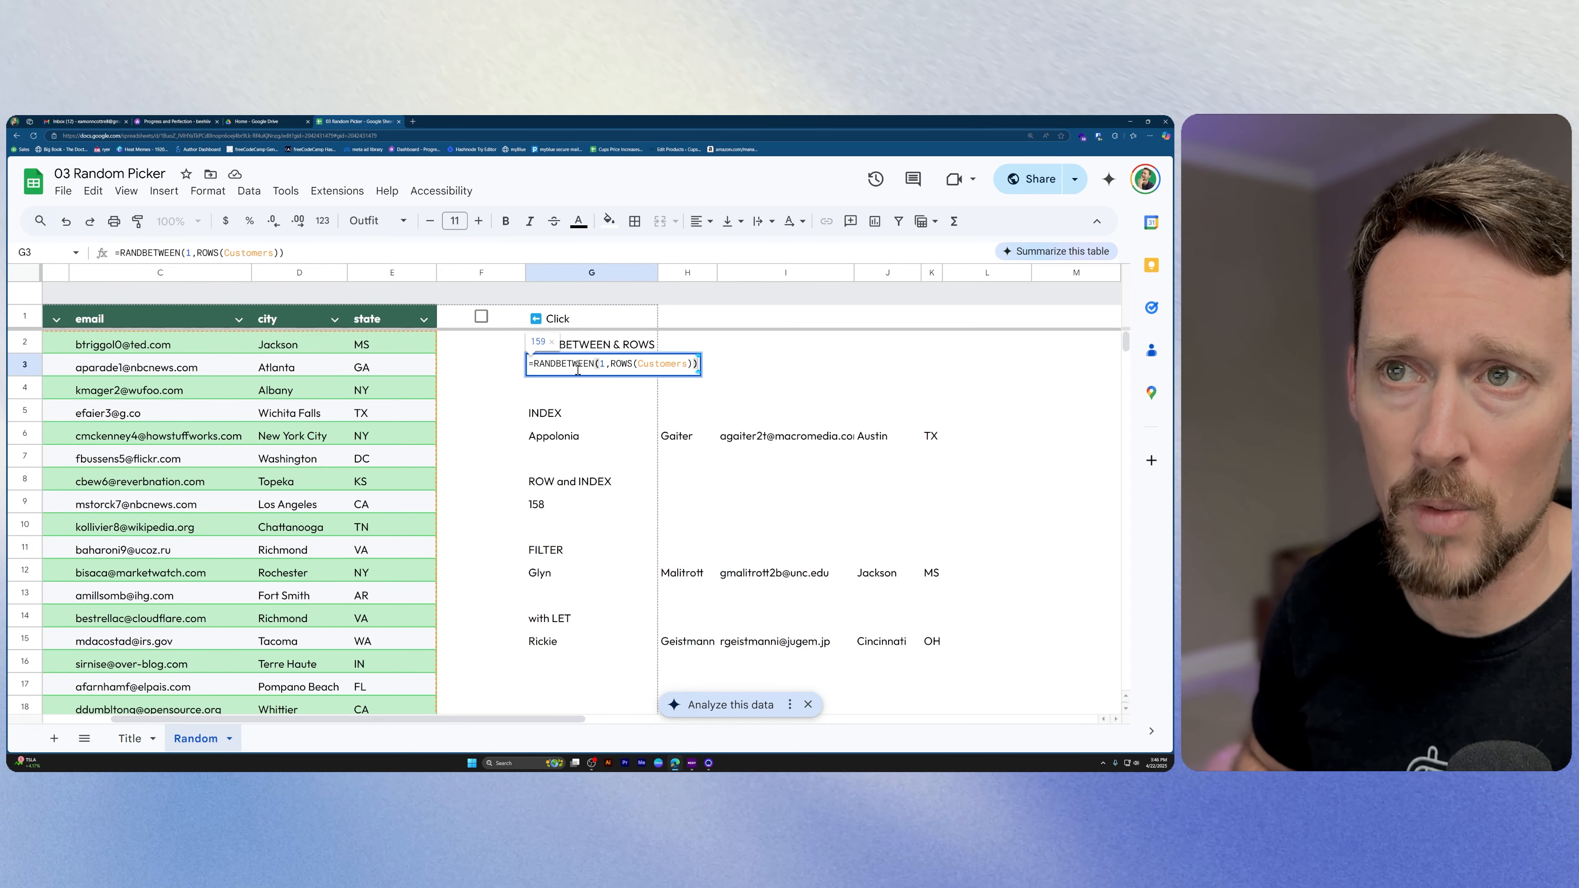
key("Return")
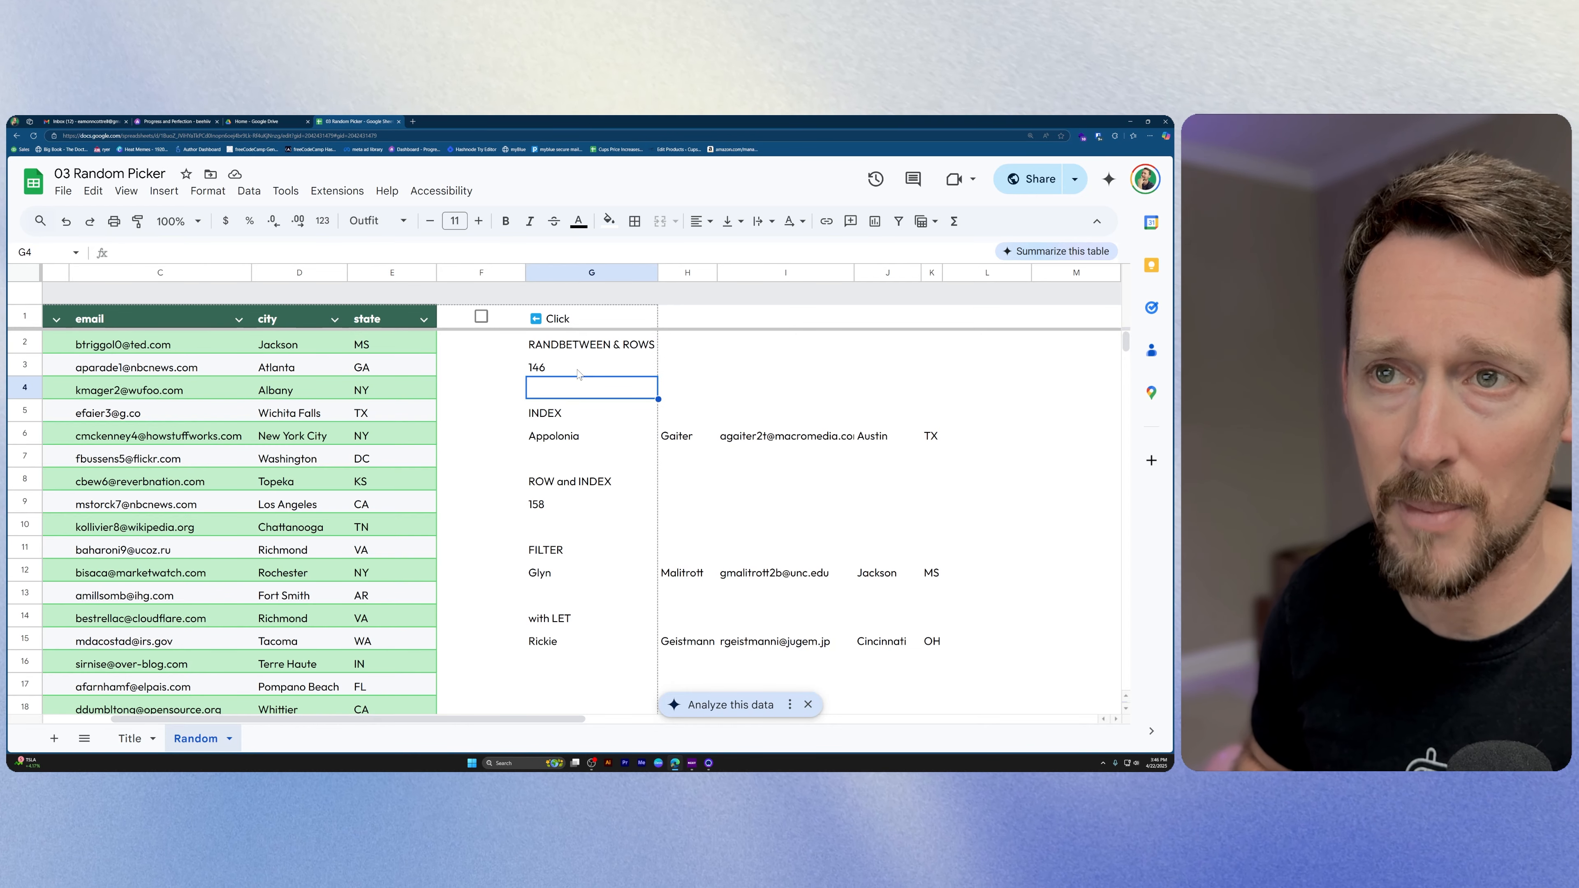
Enter 1 in G4 and clear it again, twice, to force the random formulas to recalculate
type("1")
key("Tab")
key("Left")
key("Delete")
key("Right")
key("Left")
type("1")
key("Tab")
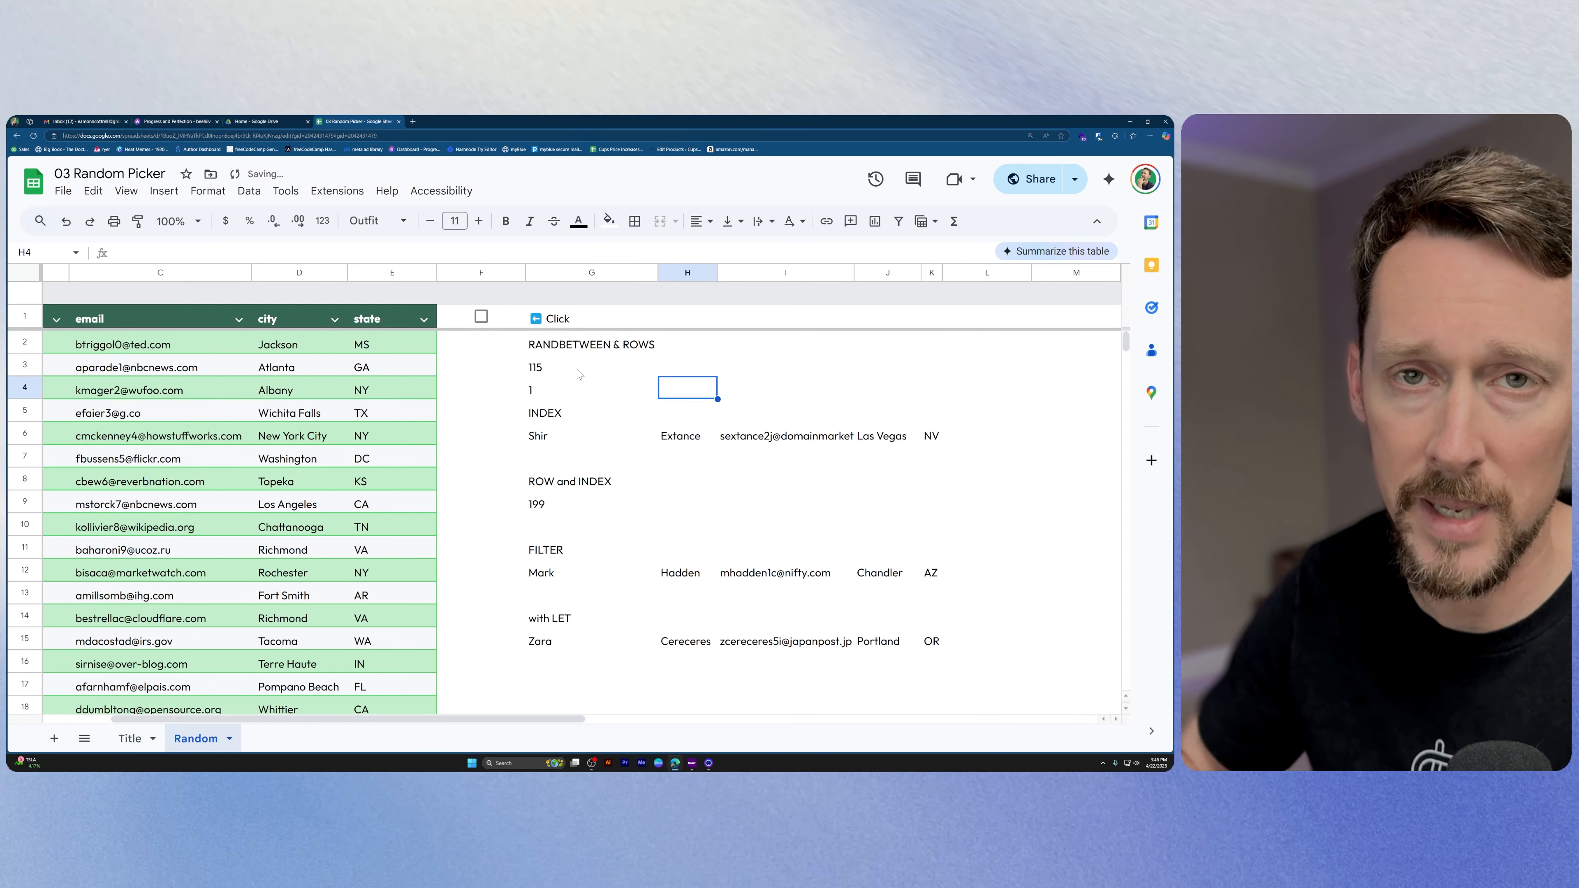
key("Left")
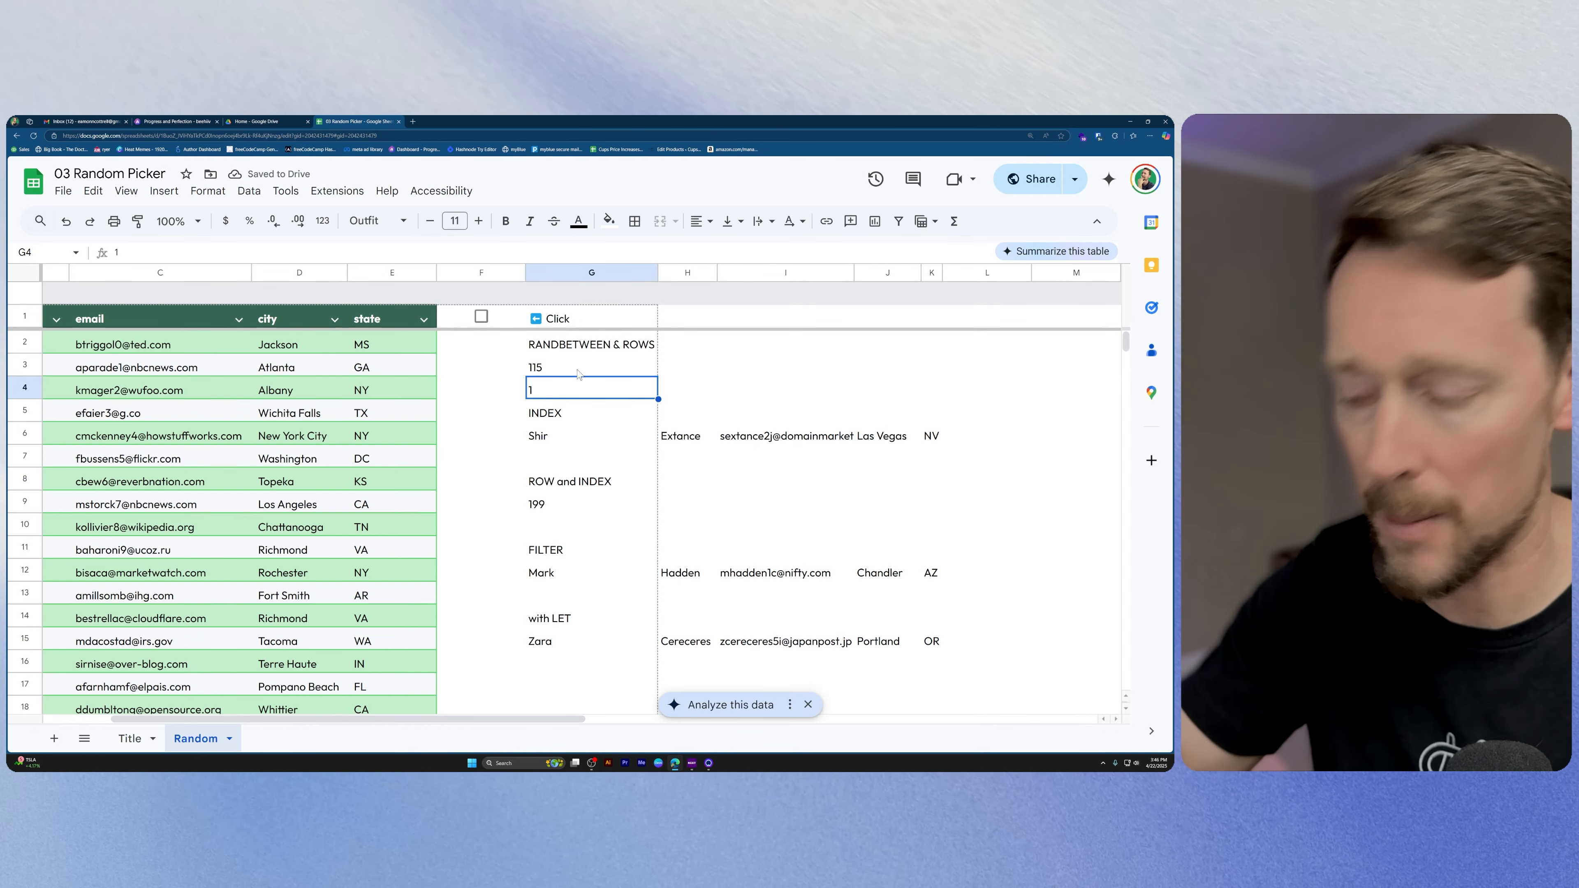
key("Delete")
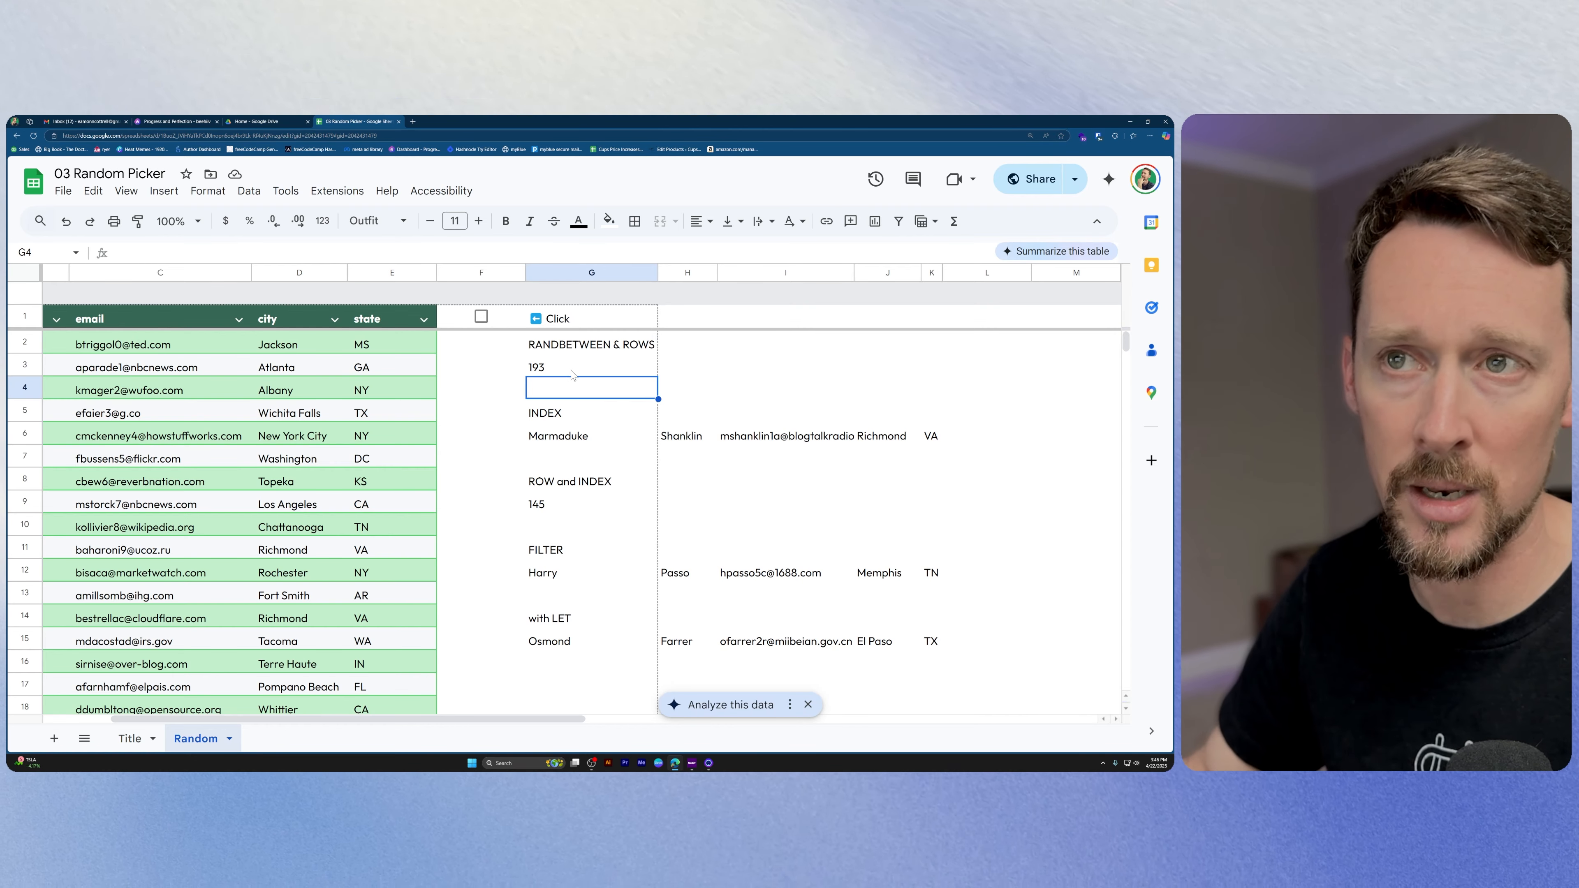
Enter =rand in I2 to bring up the suggested random functions, and dismiss the suggestions
left_click(728, 348)
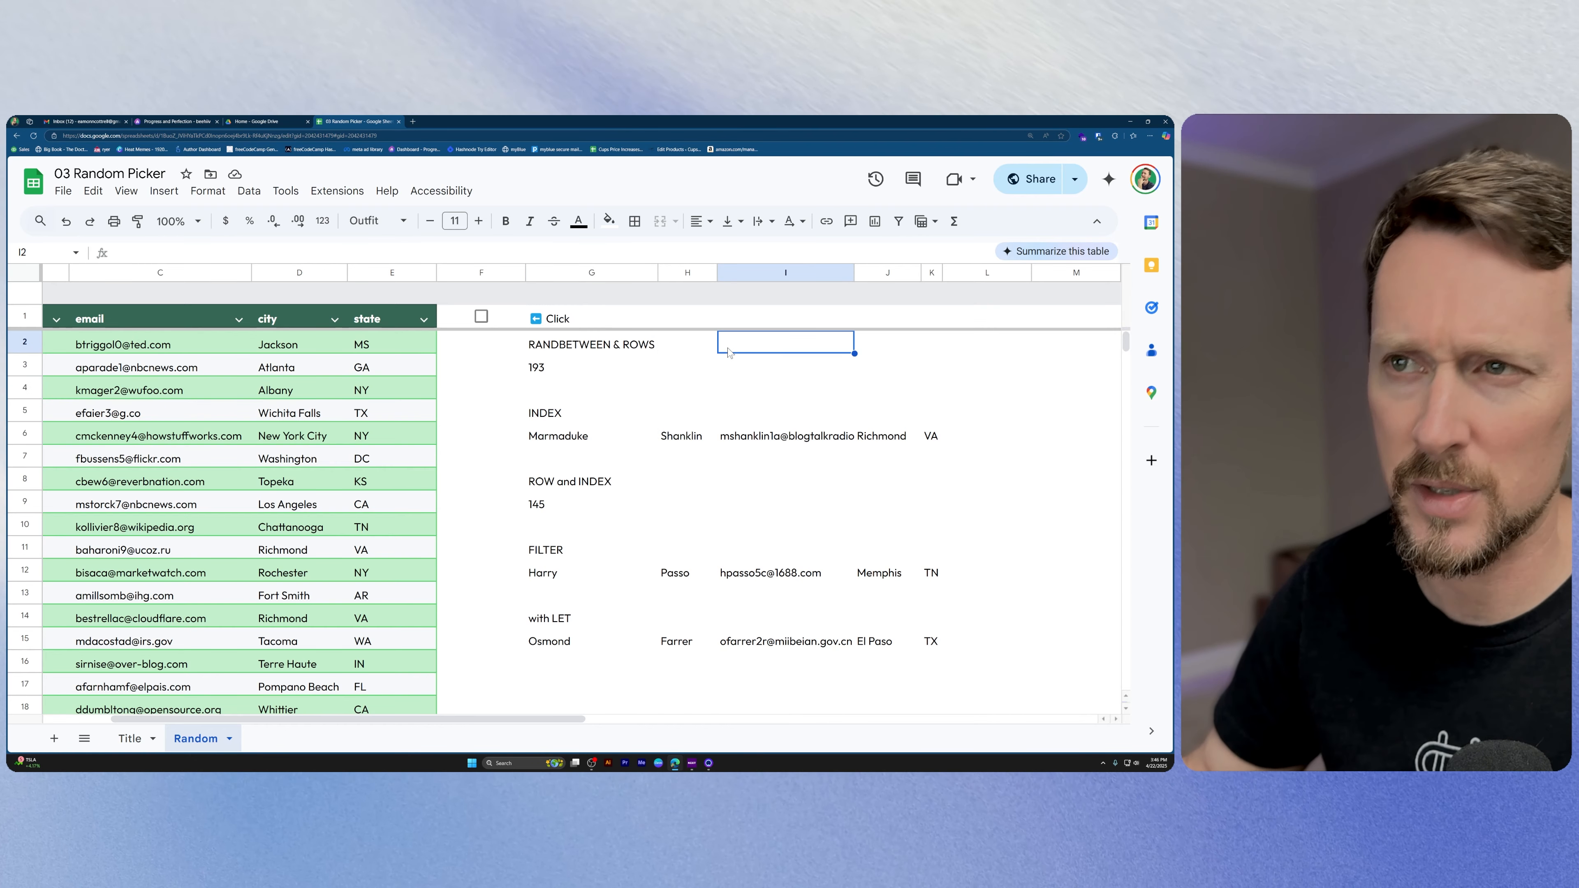
type("=rand")
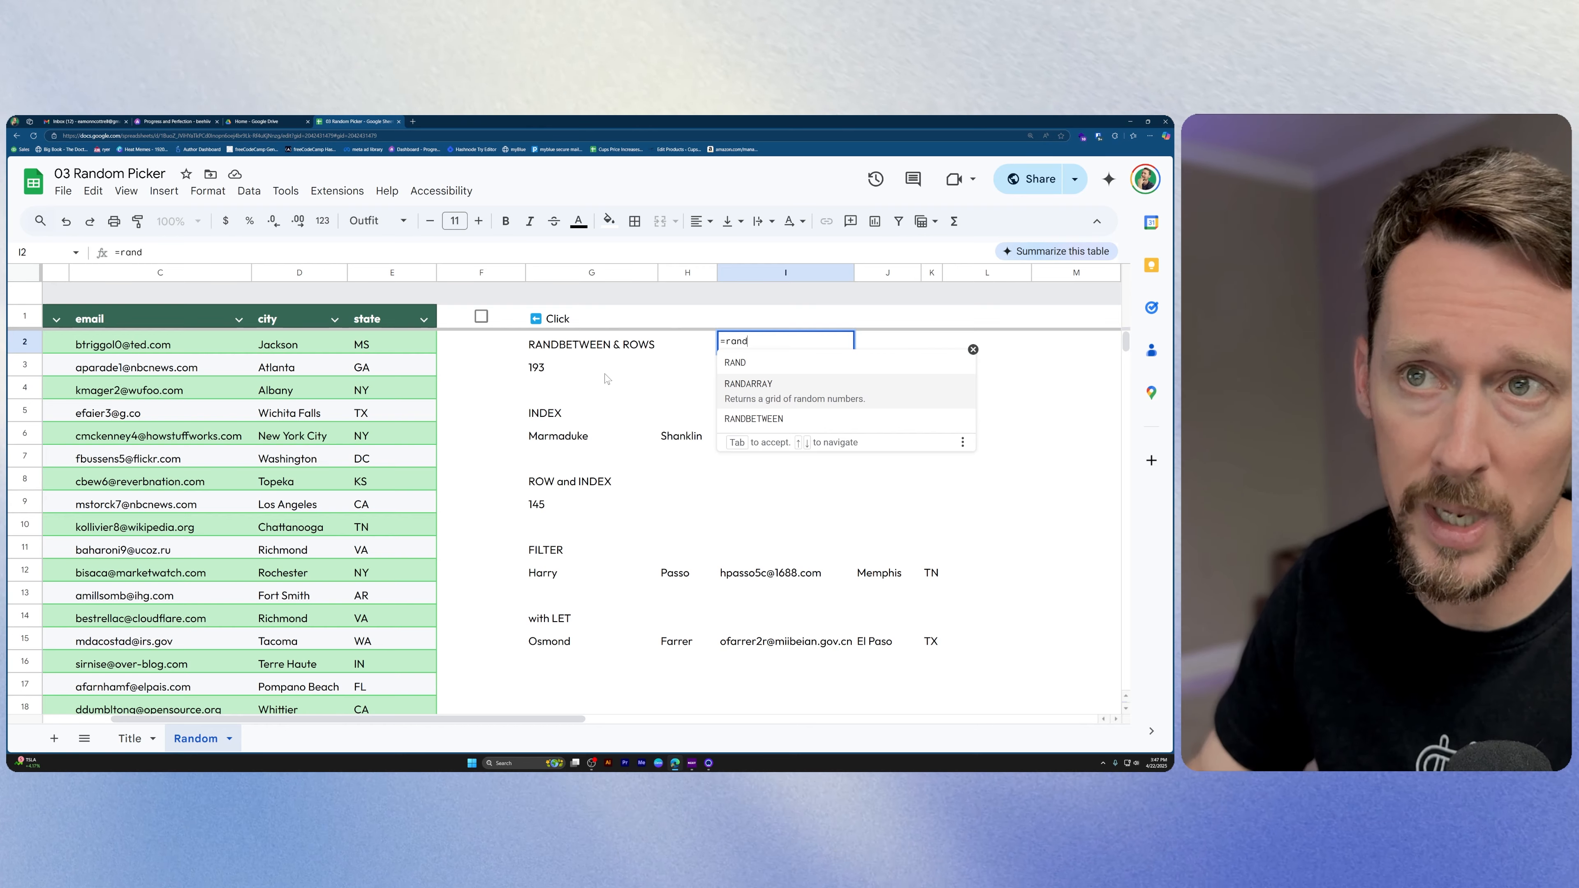
key("Escape")
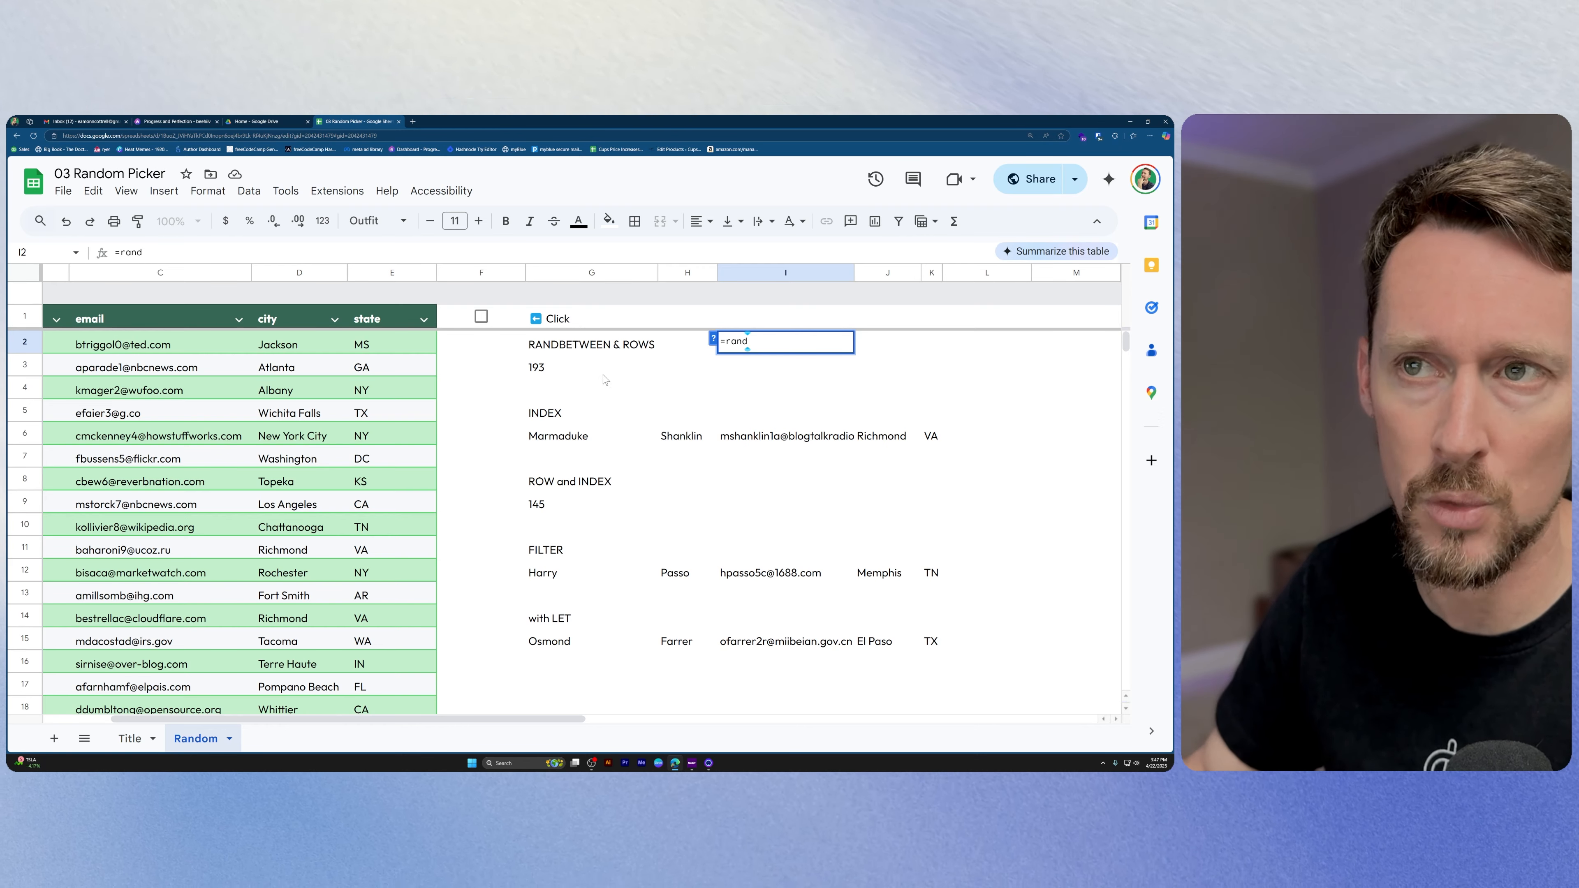
Examine the ROWS function that supplies the upper limit of the RANDBETWEEN formula in G3
double_click(613, 368)
double_click(615, 364)
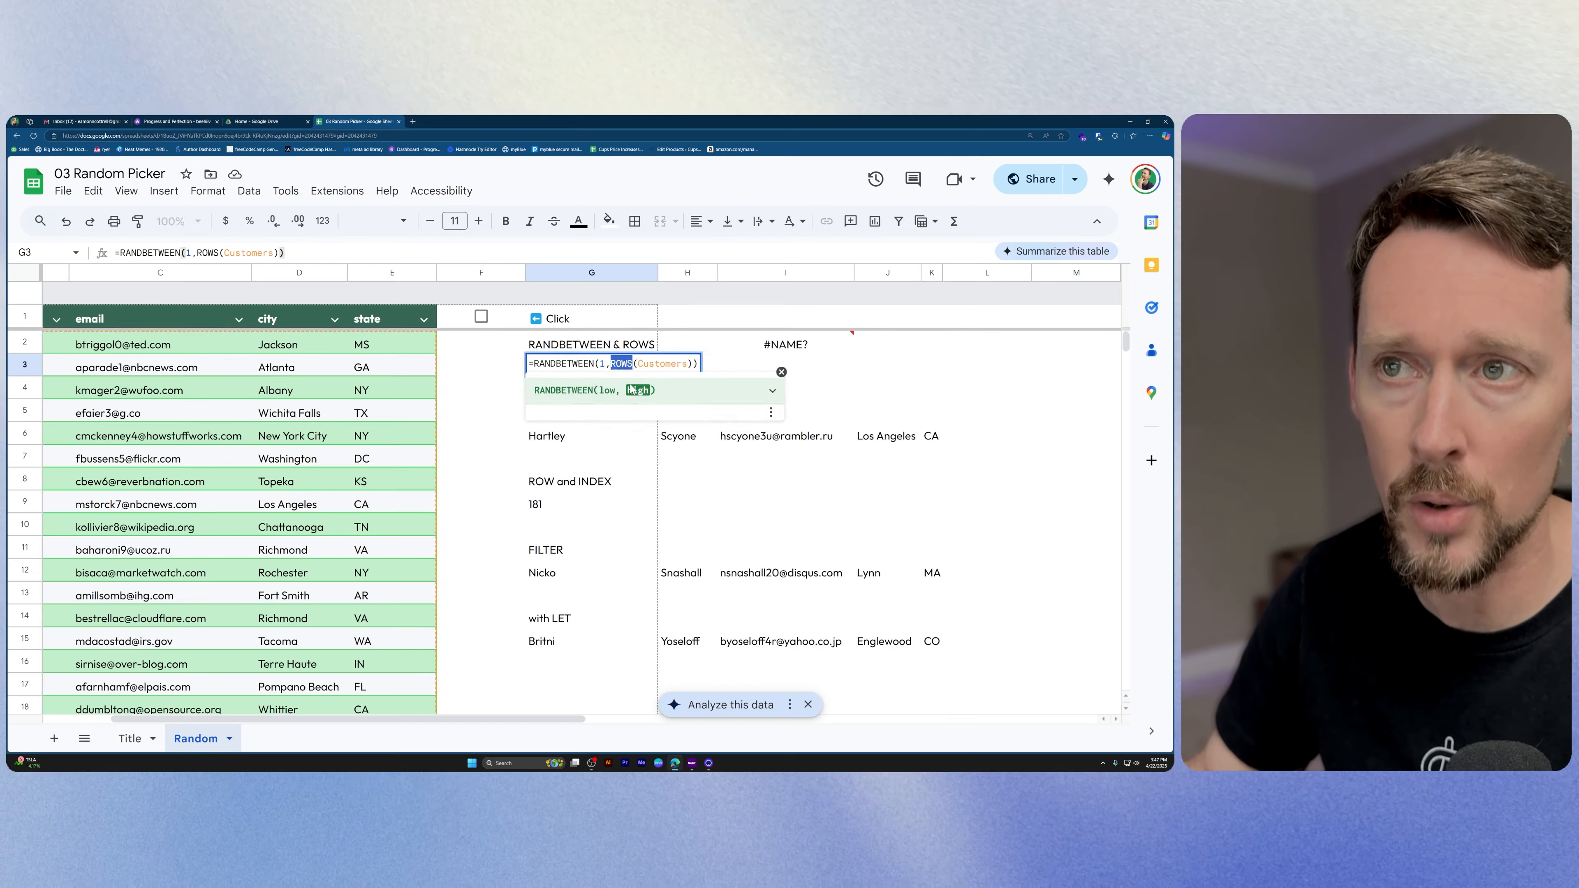
key("Escape")
Enter =ROWS(Customers) in H3 to count the table's rows, and clear the cell again
key("Right")
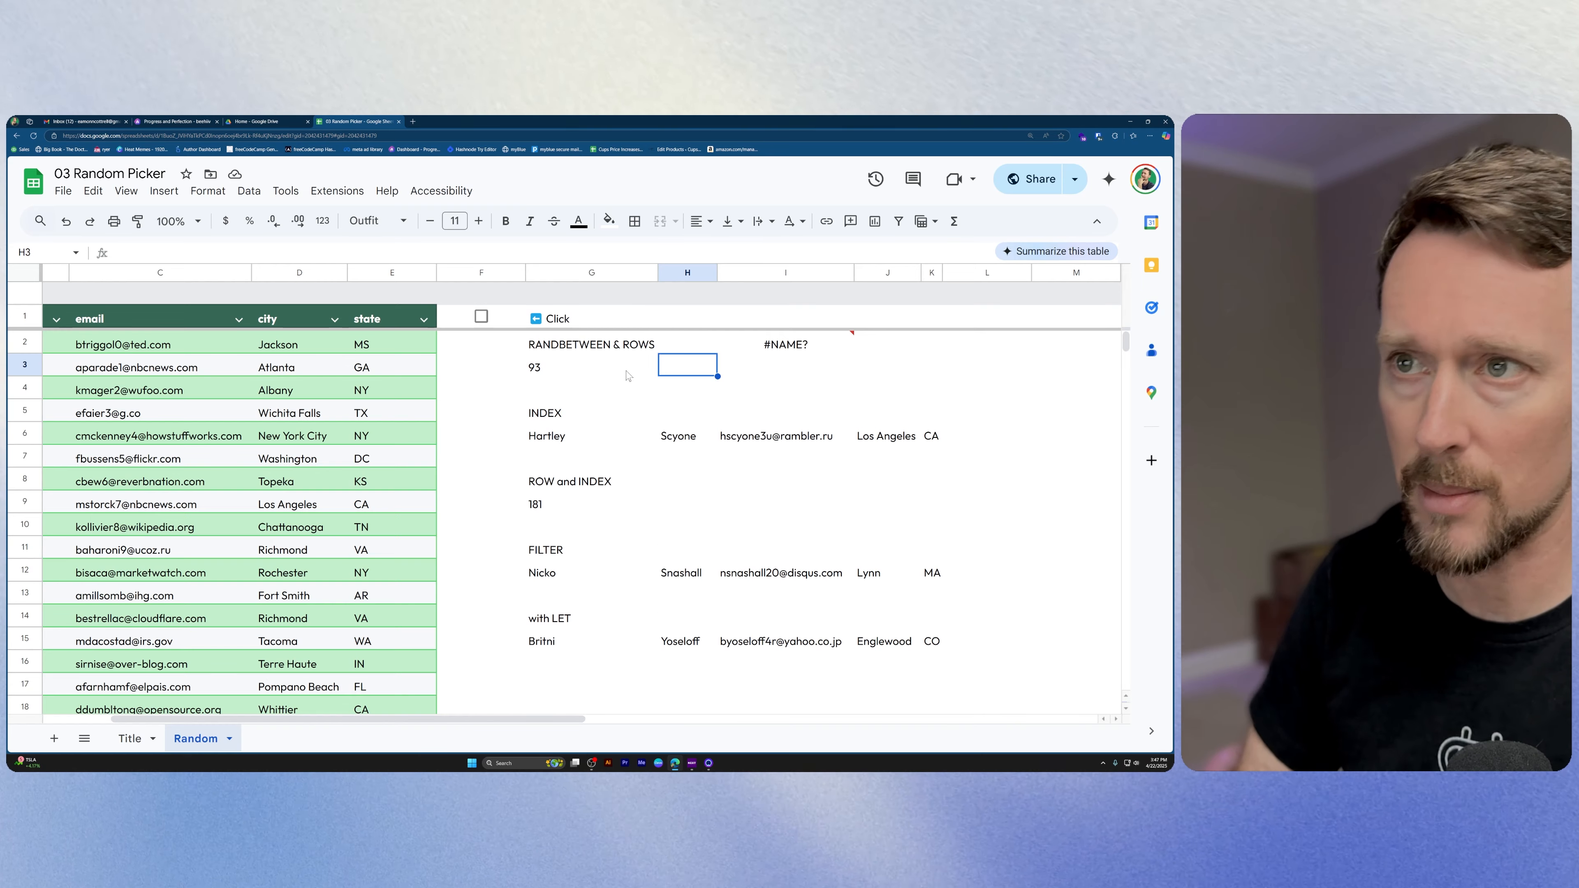
type("=rows")
key("Tab")
type("Customers")
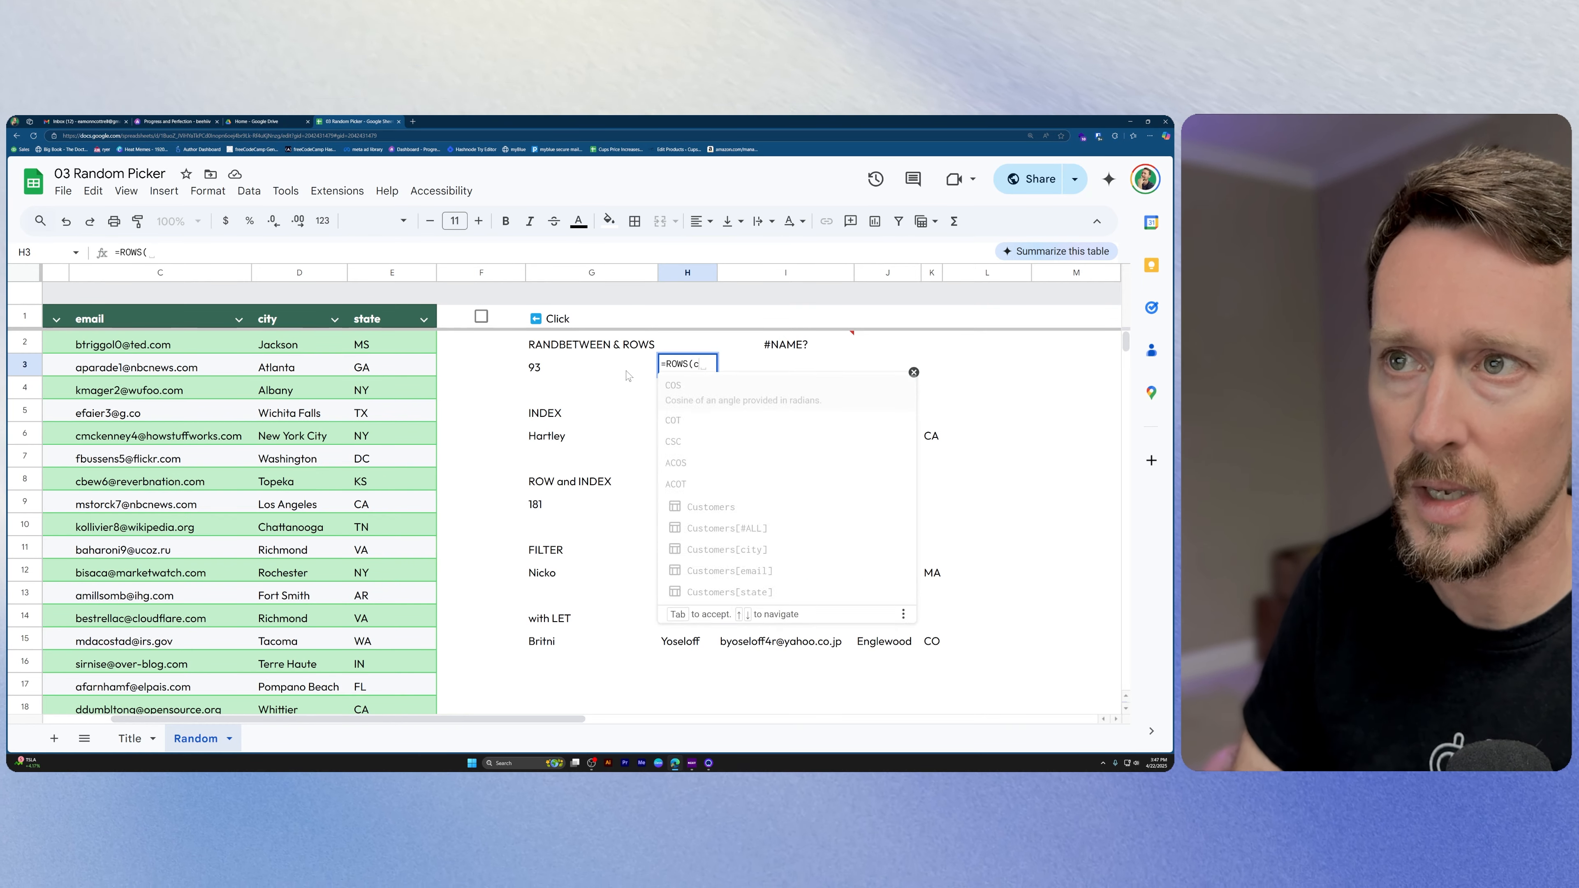
key("Tab")
type(")")
key("Return")
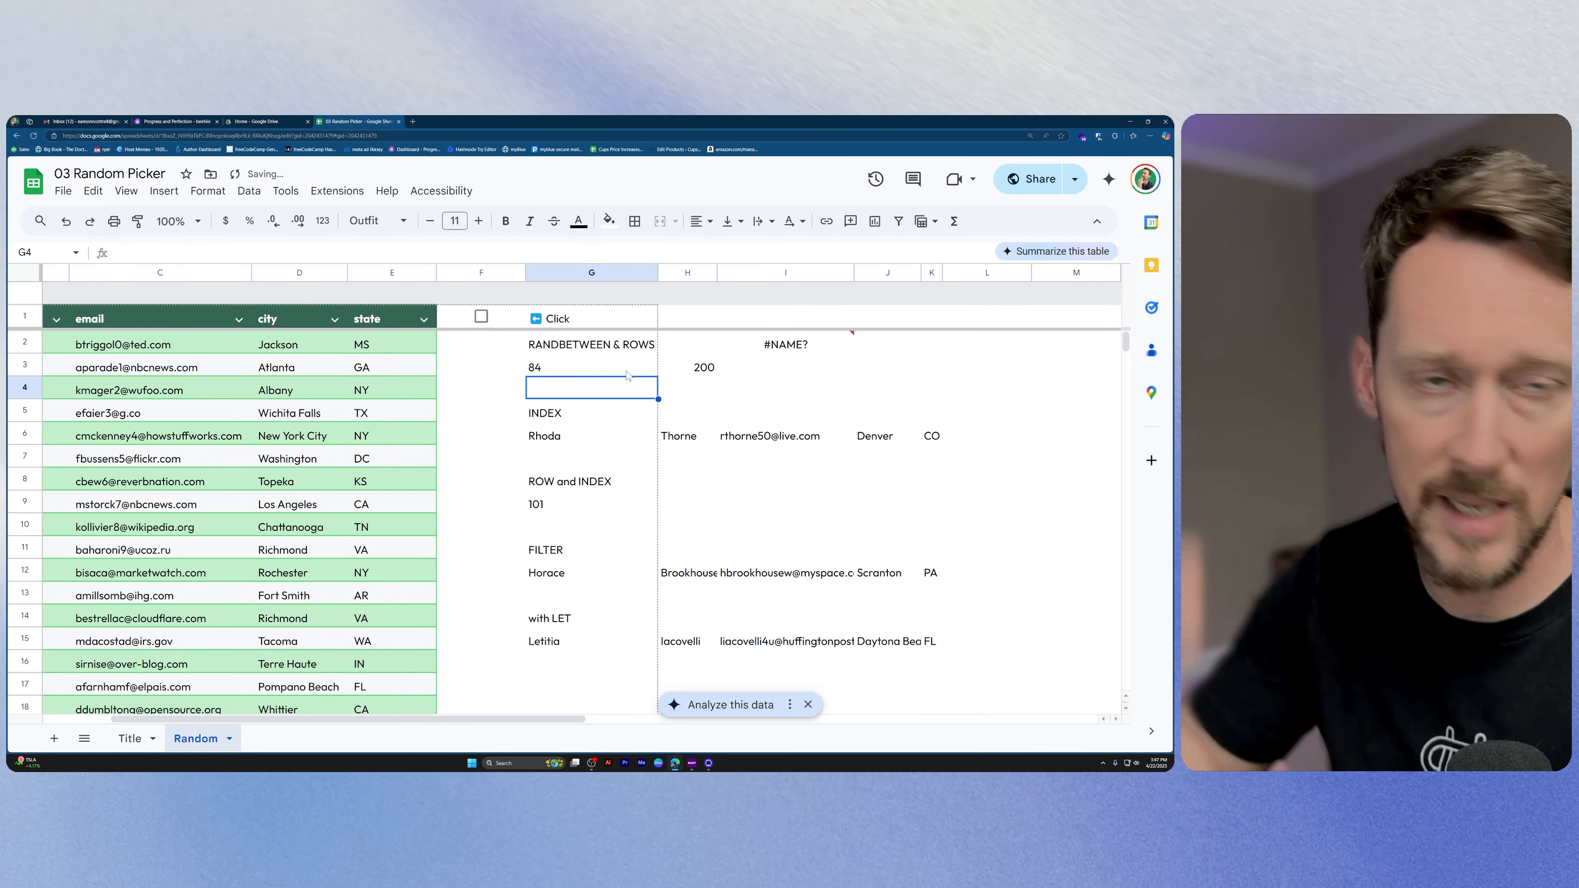
key("Up")
key("Right")
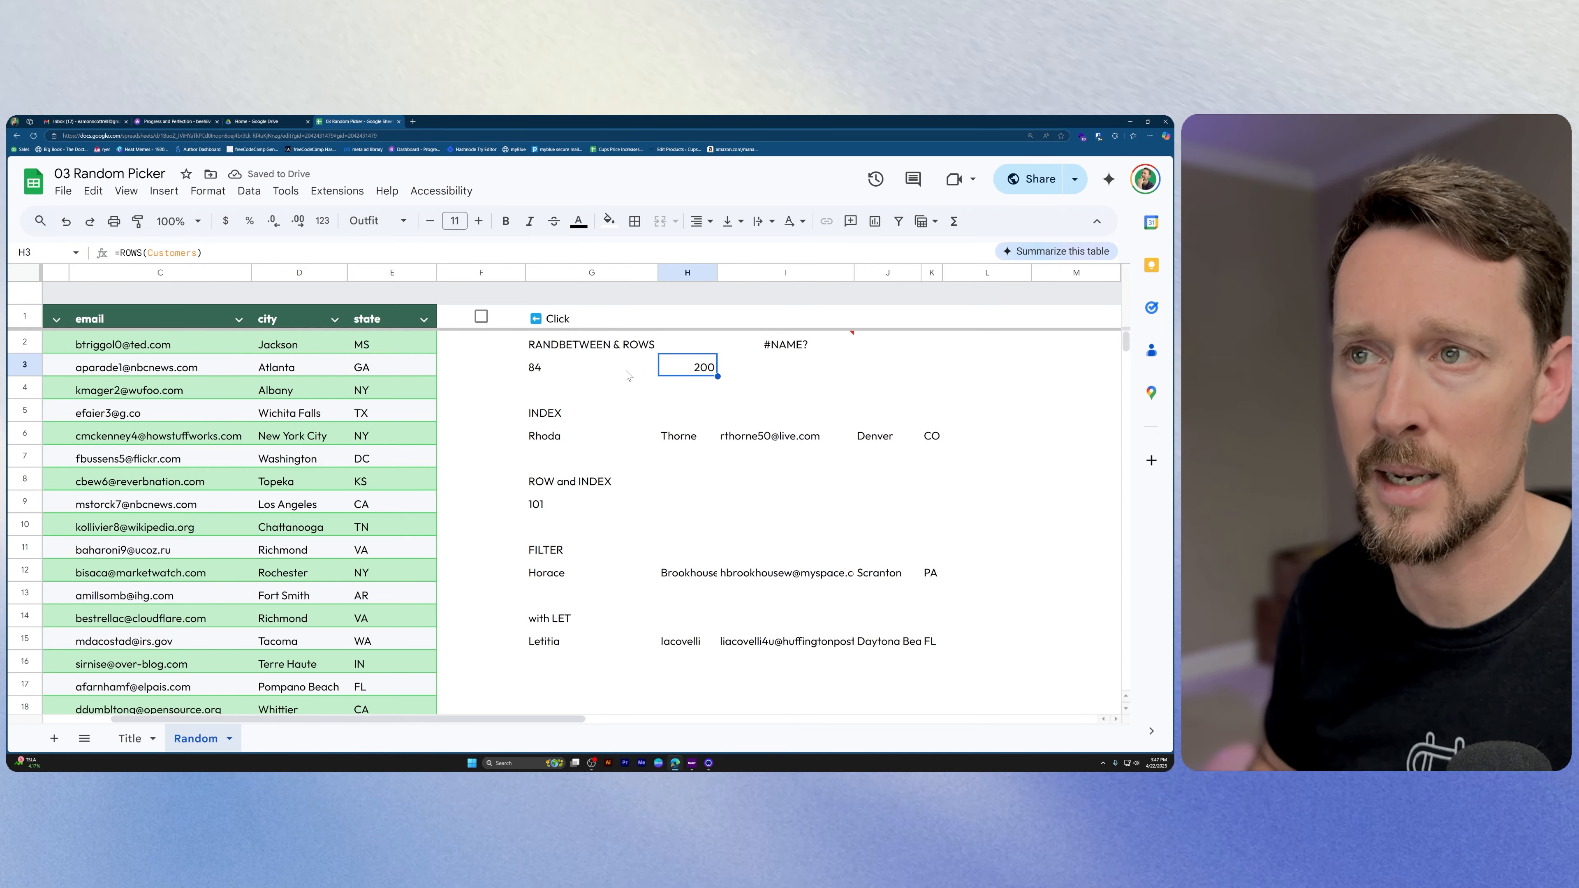
key("Delete")
Examine the INDEX formula in G6 that returns a random row of the Customers table
key("Down")
key("Left")
key("Left")
key("Down")
key("Down")
key("Right")
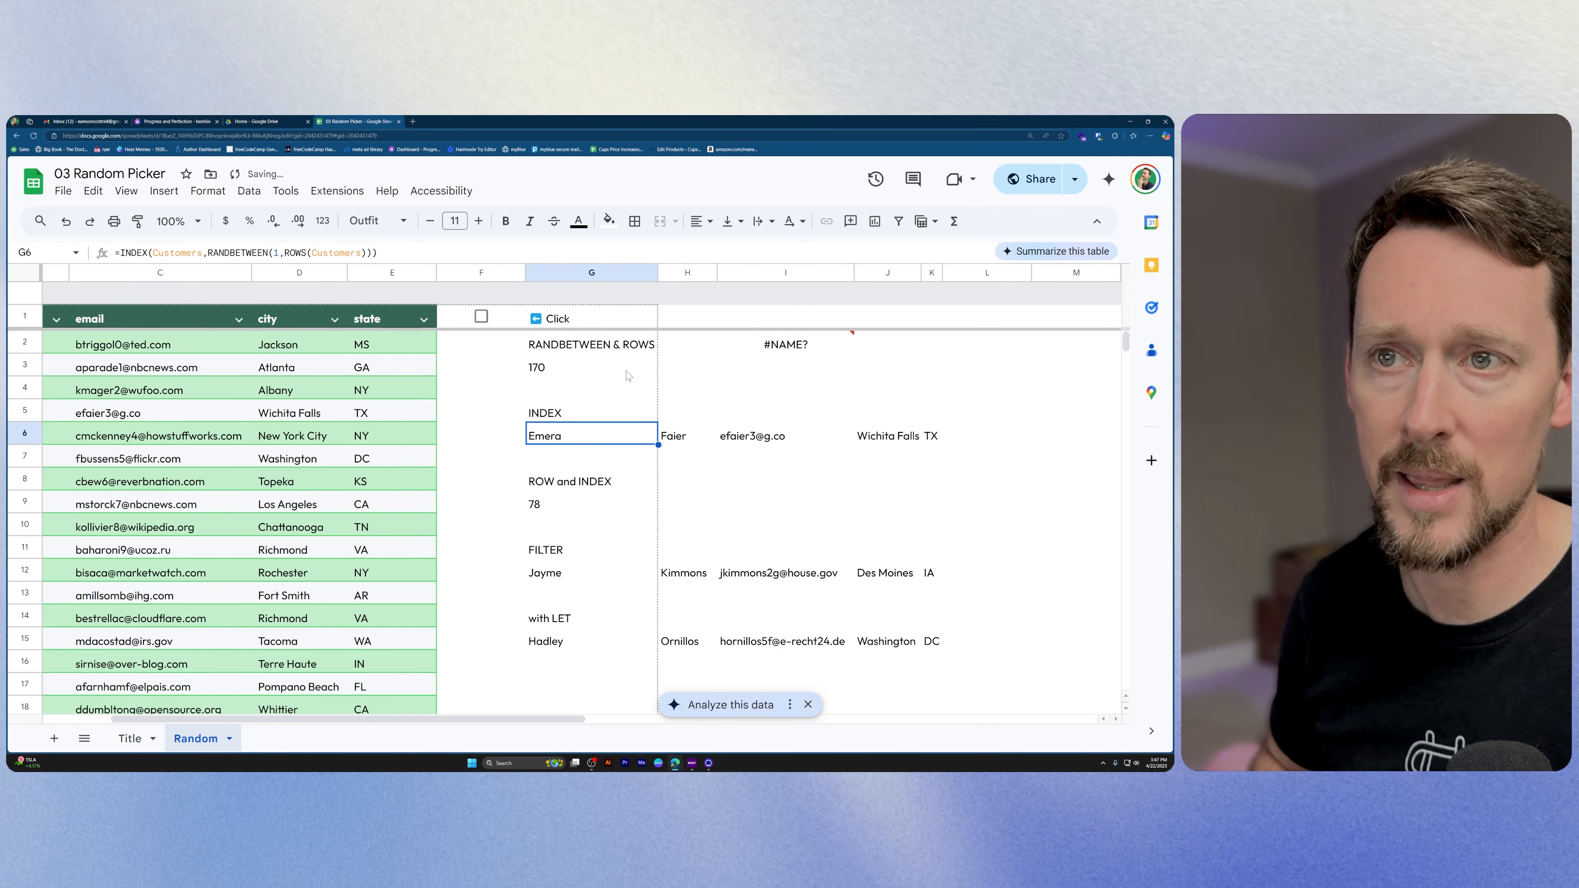
key("Return")
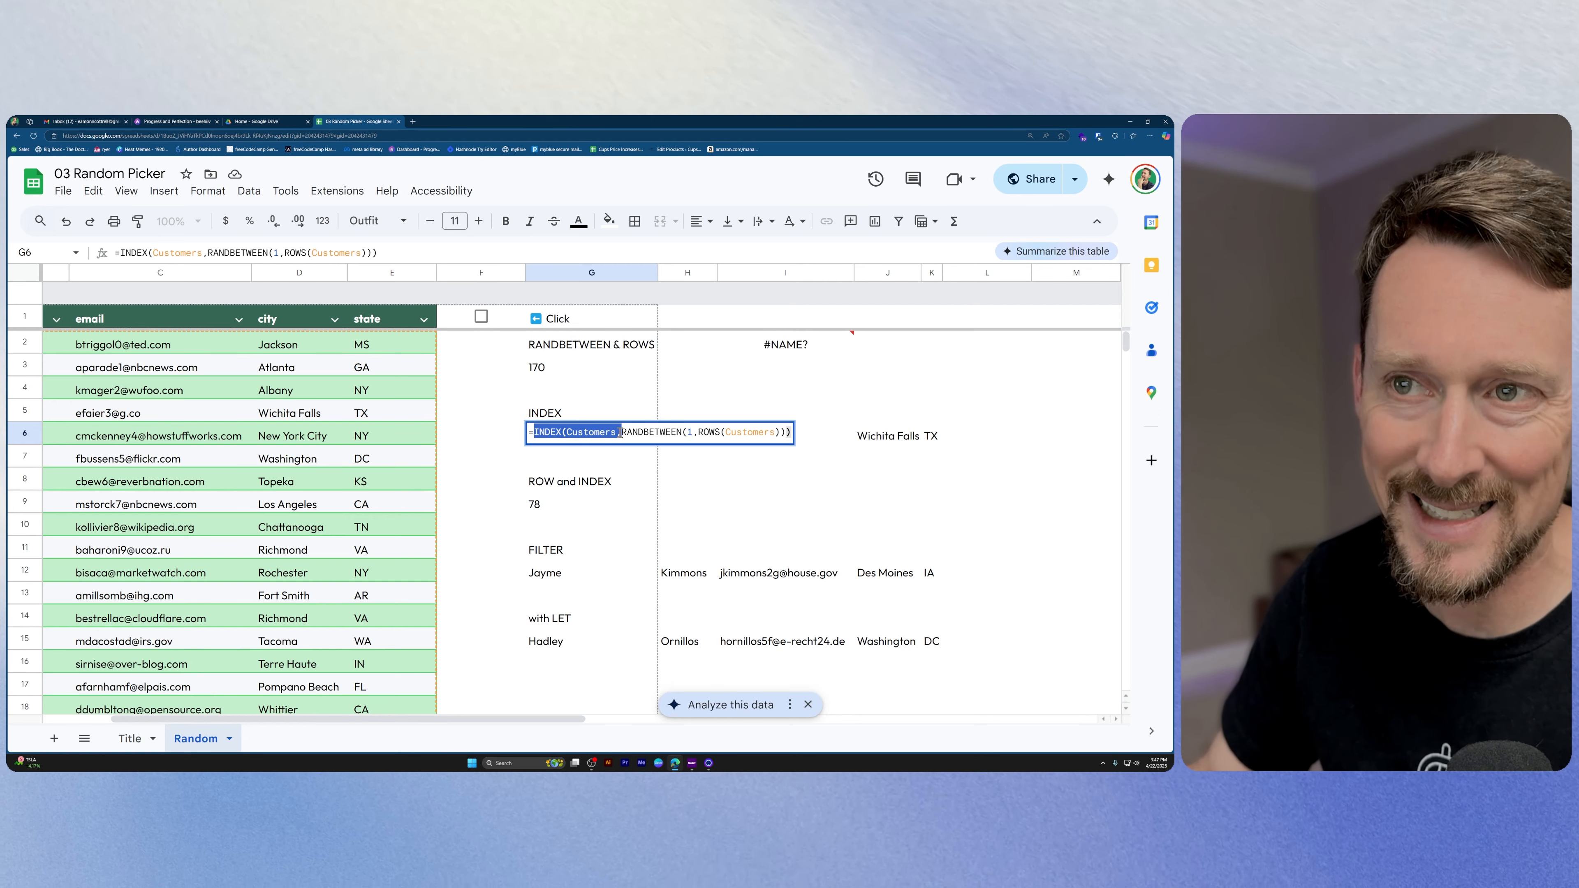
key("Escape")
Enter =index(Customers,1) in H5 to return the first row of the Customers table
left_click(662, 401)
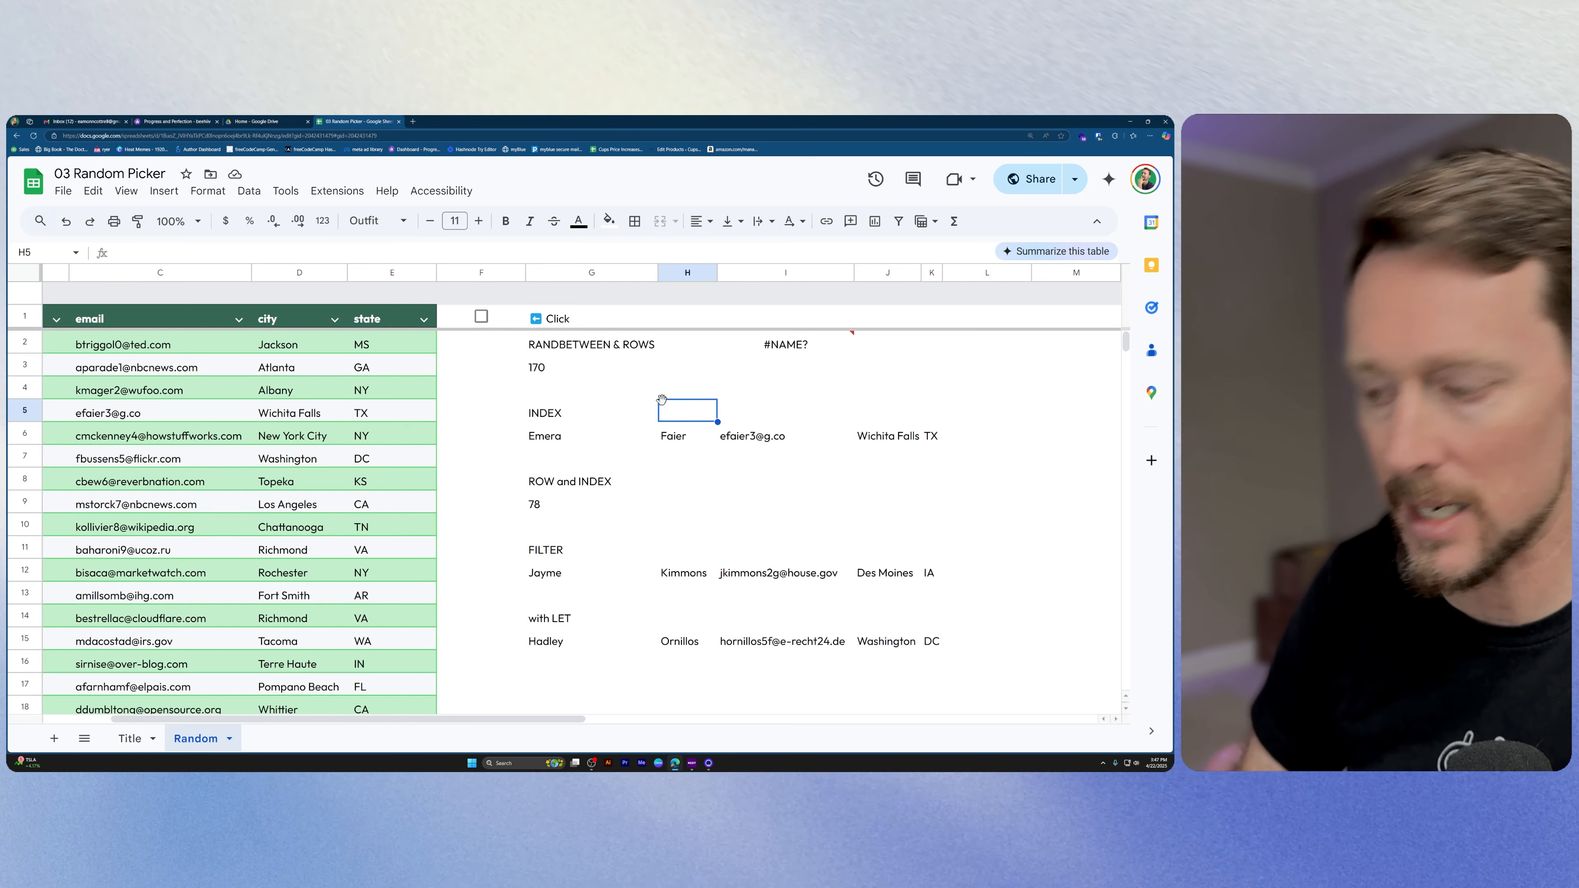
type("=inde")
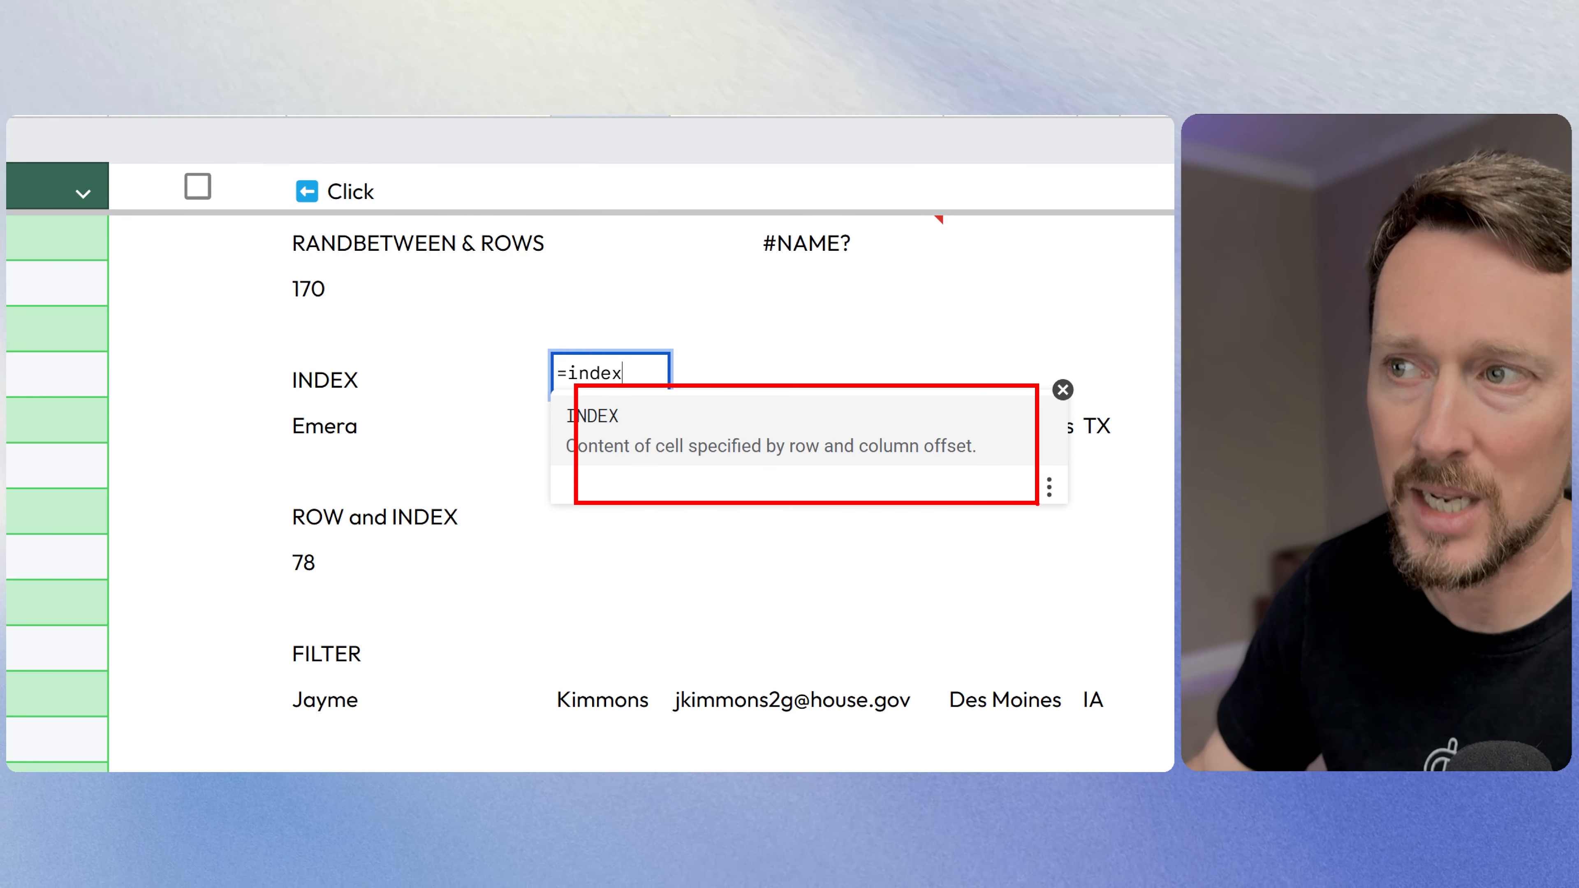
type("x(")
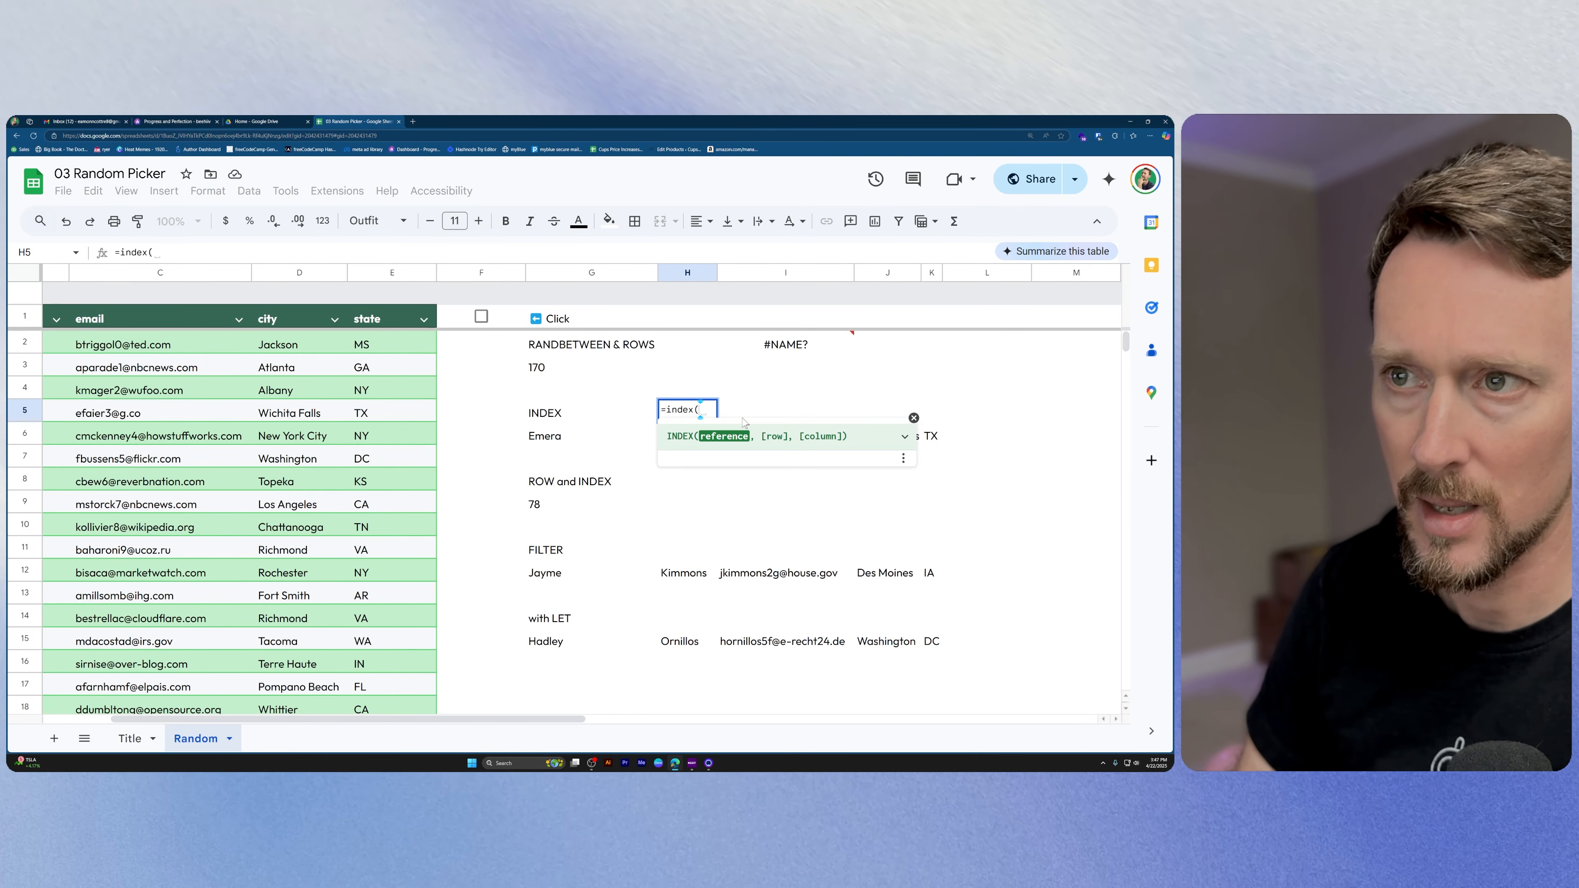
type("Customers")
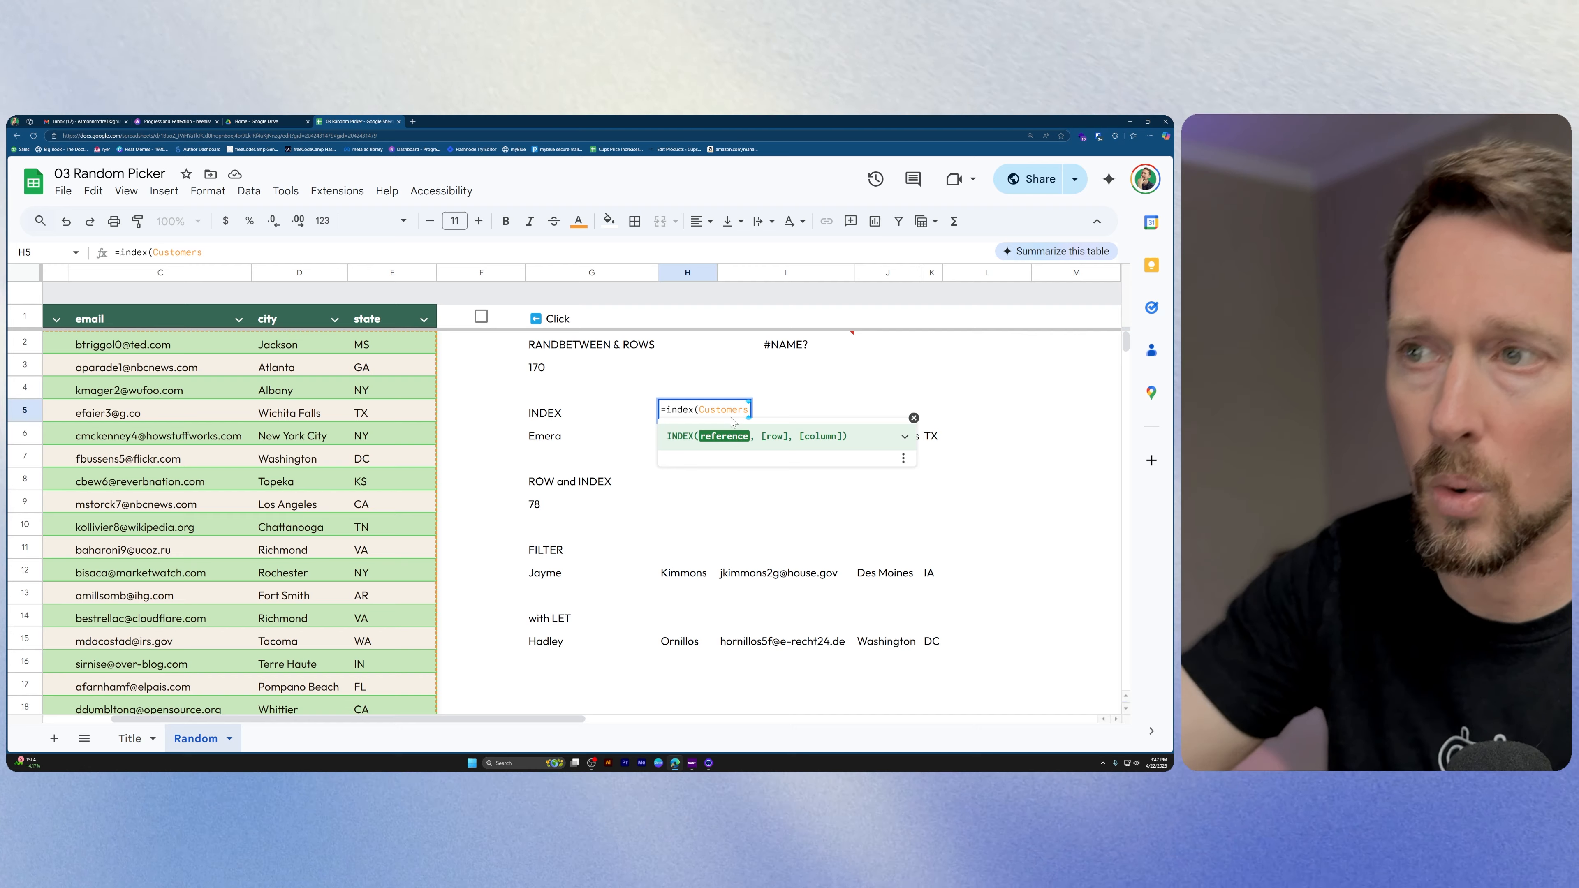
type(",1)")
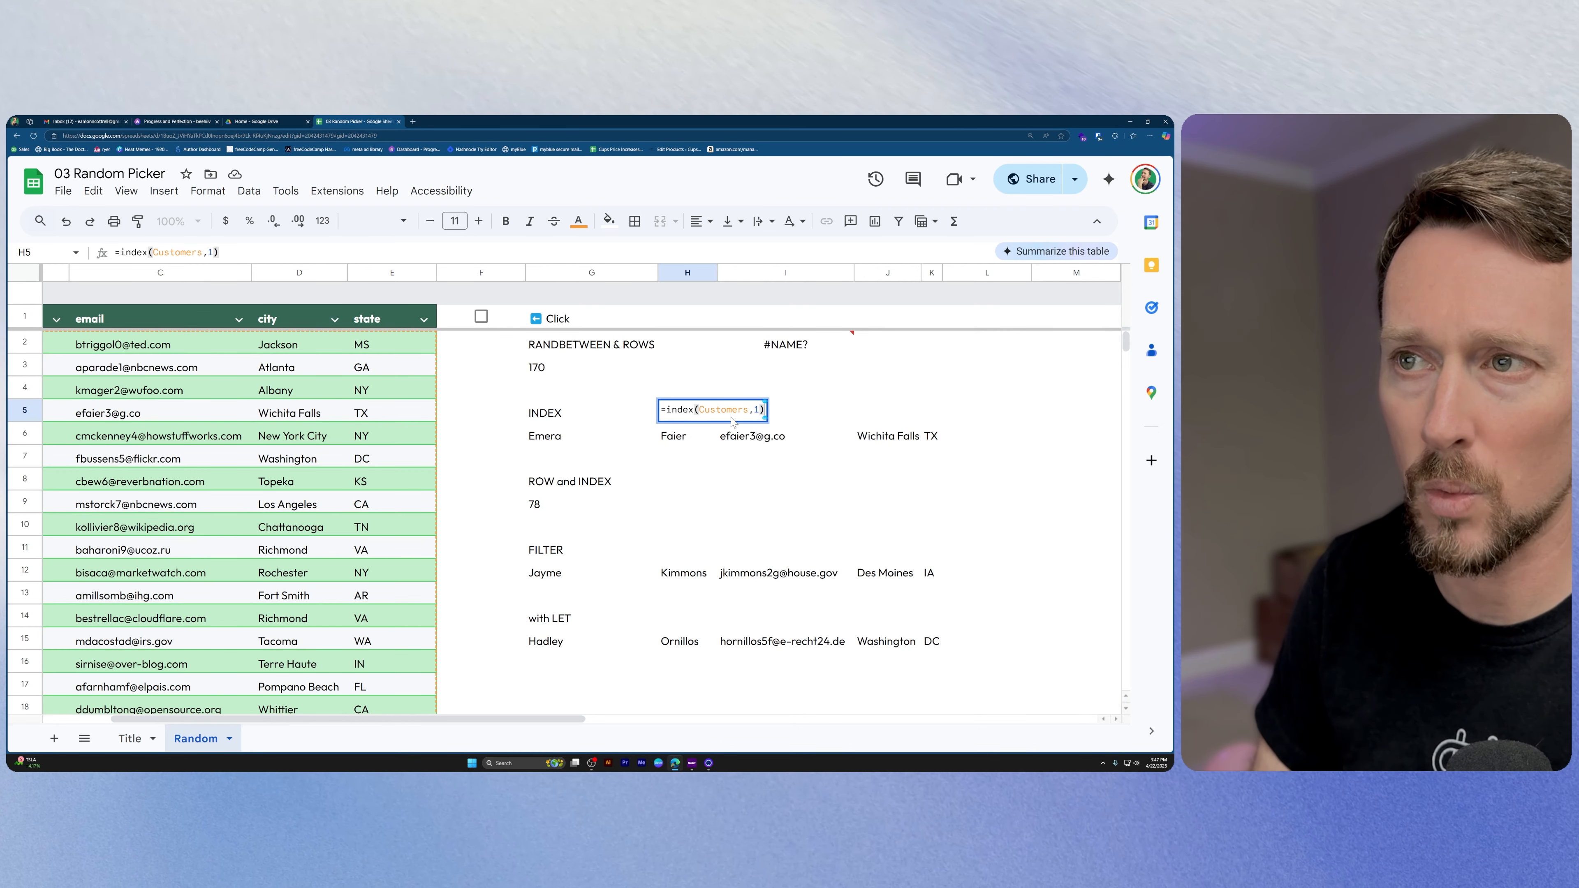
key("Return")
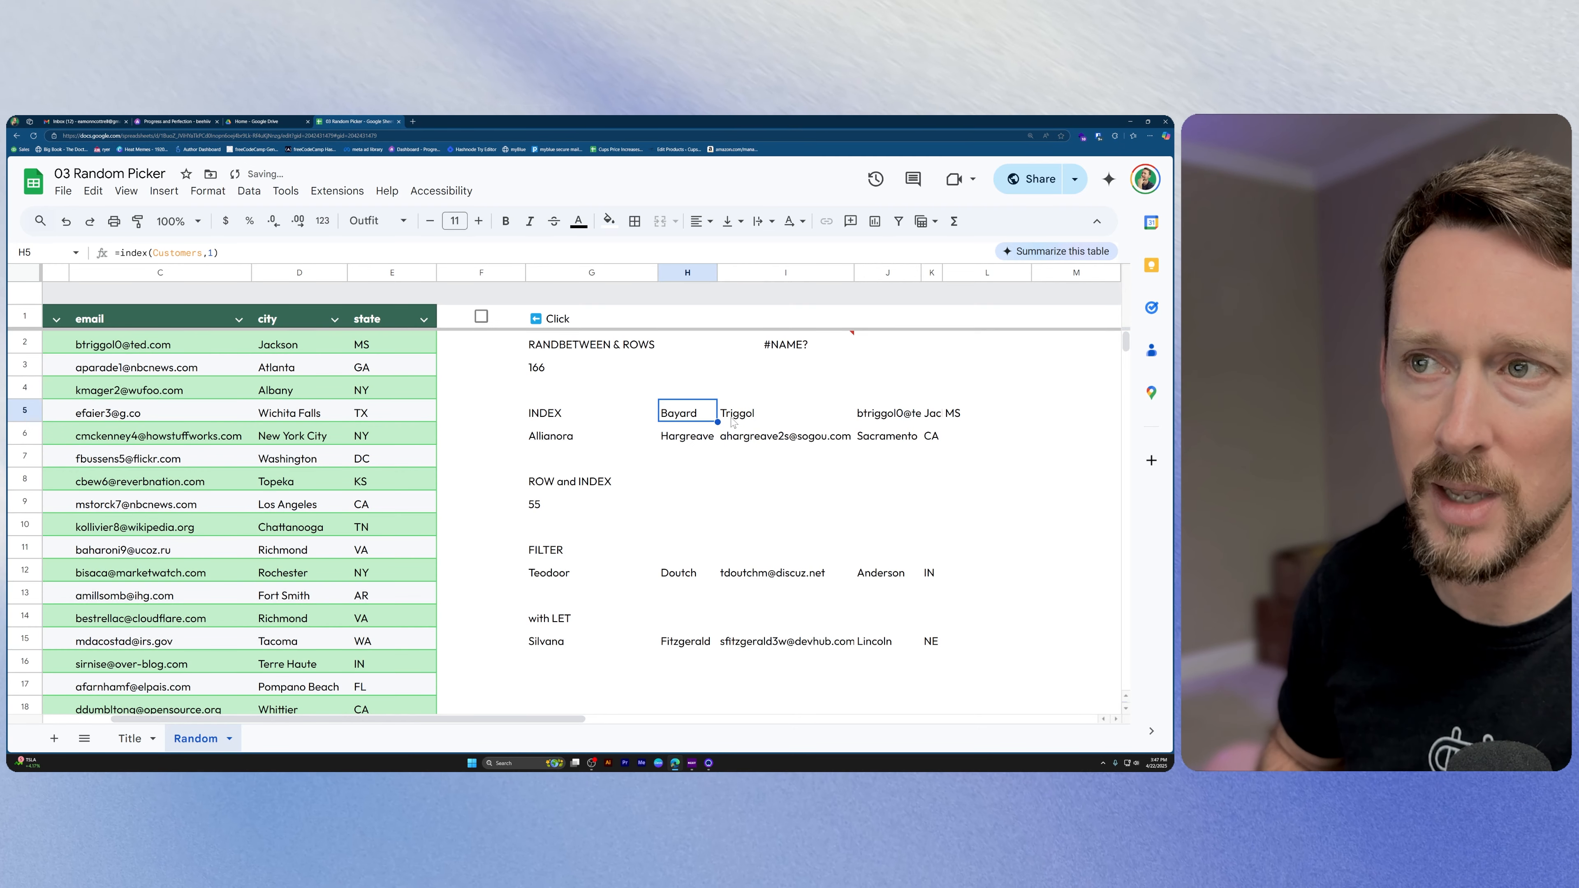
Change the H5 formula to =index(Customers,,1) so it returns the table's first column
key("F2")
key("Left")
key("BackSpace")
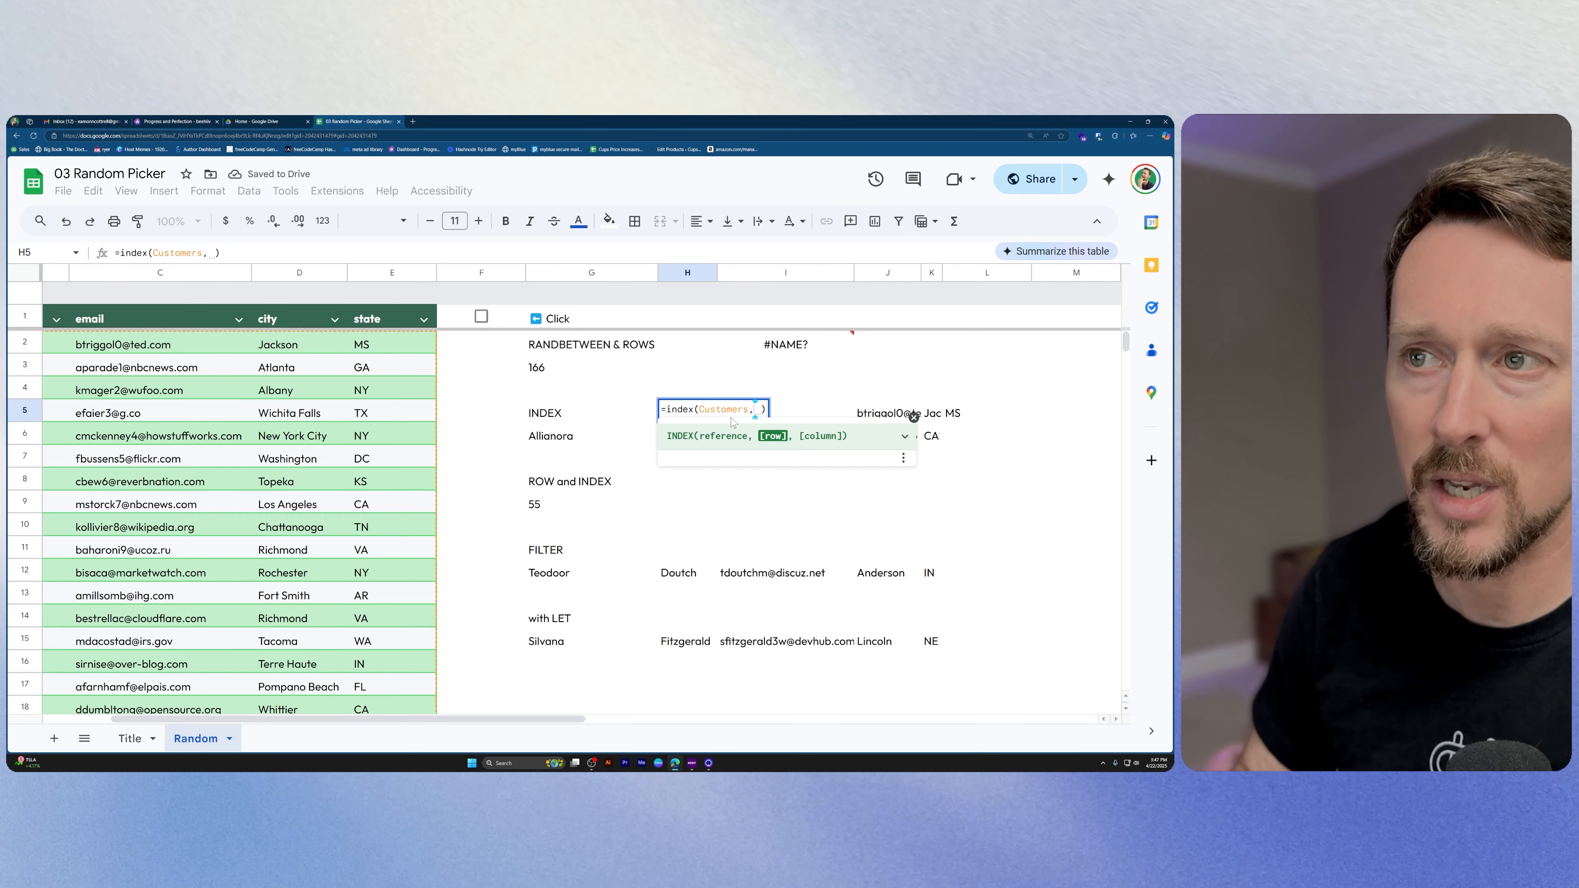
type(",1")
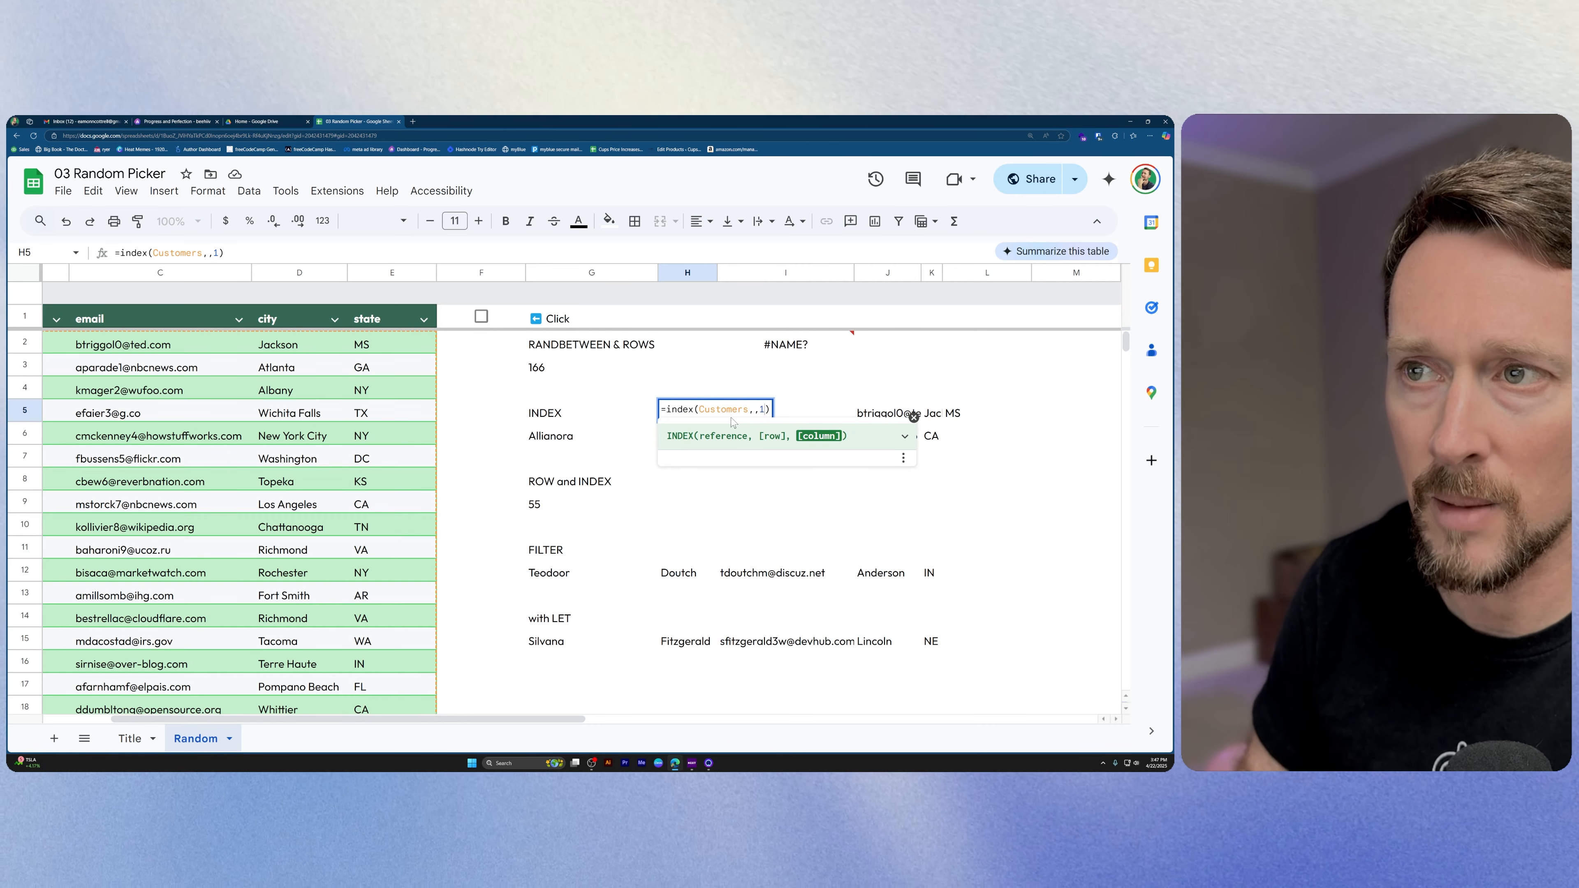
key("Tab")
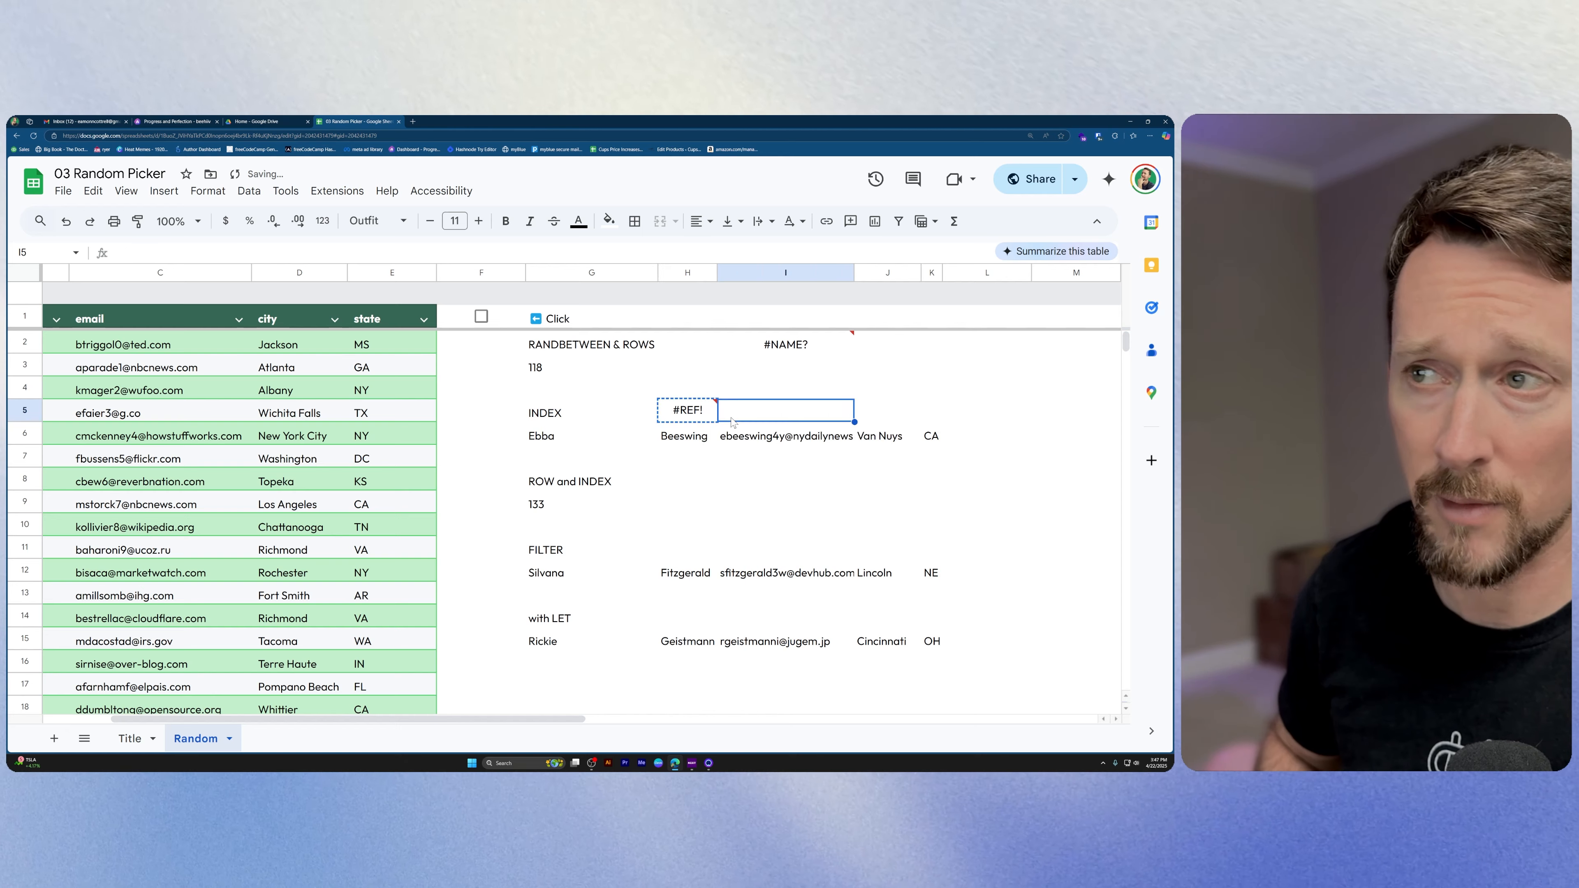
Move the formula =index(Customers,,1) from H5 to M5, where the column has room to expand
type("=index(Customers,,1)")
key("shift+Right")
key("shift+Right")
key("shift+Right")
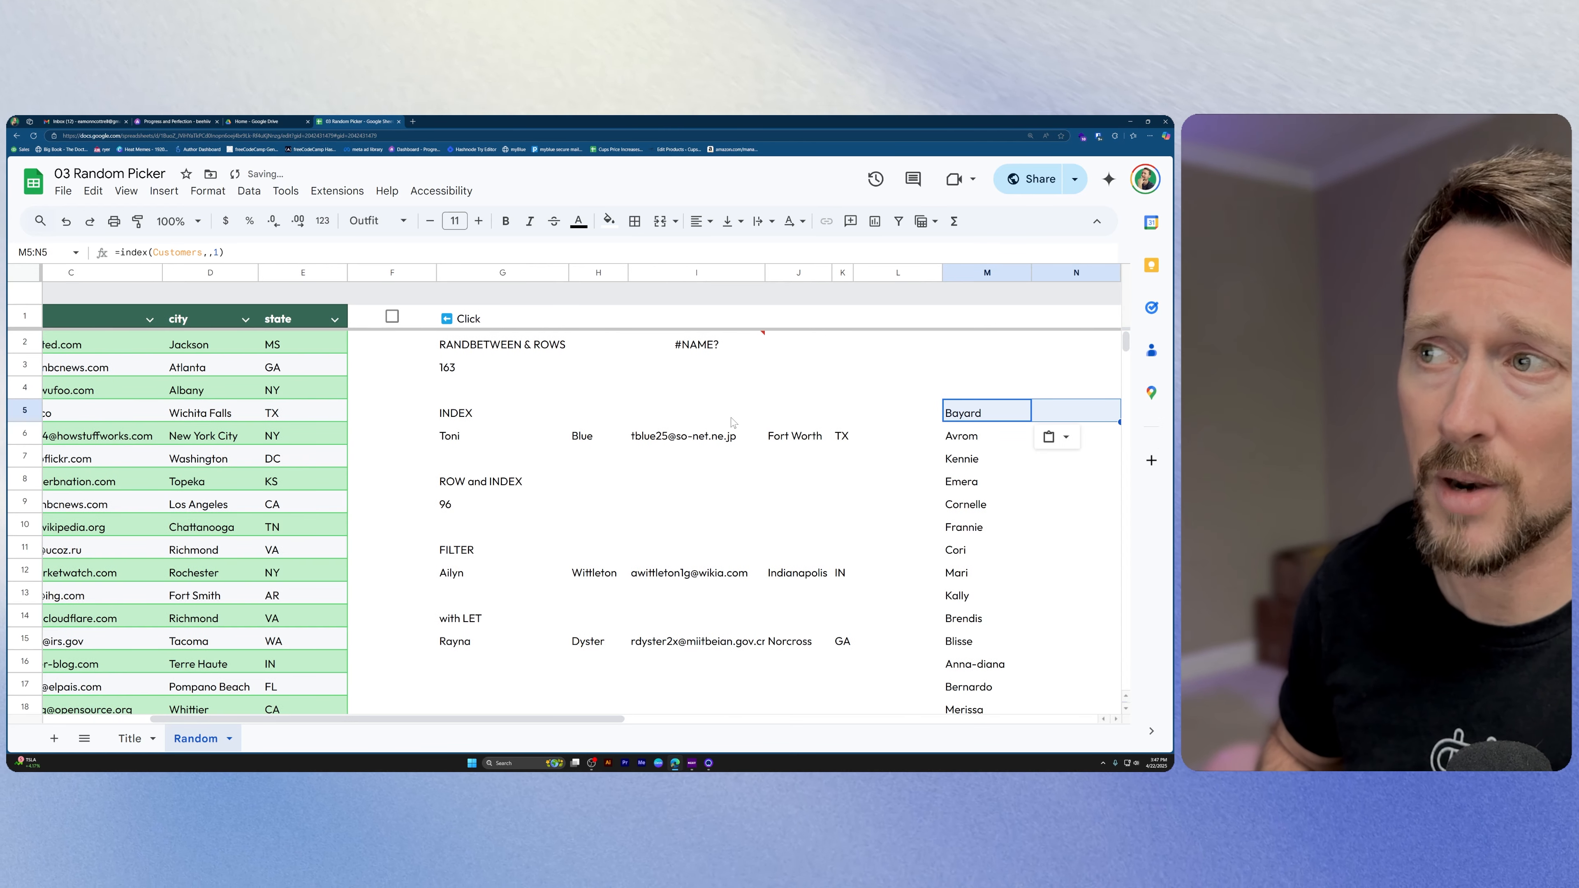
Select the spilled first-column results from M5 down to M204 and clear the test formula in M5
key("shift+Right")
key("Left")
key("Right")
key("Right")
key("Left")
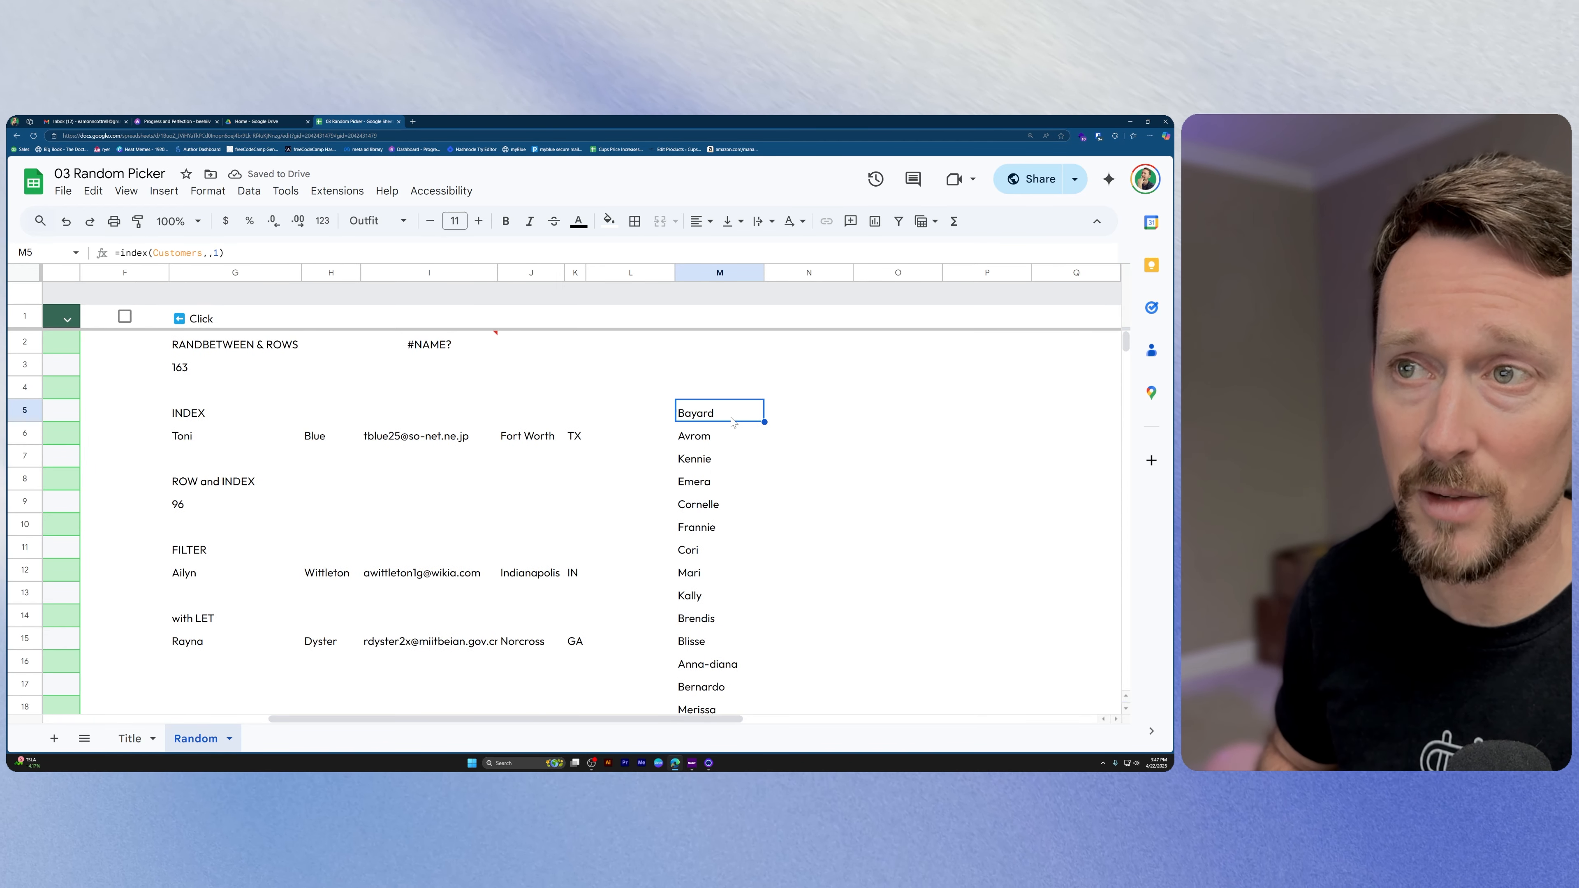
key("ctrl+shift+Down")
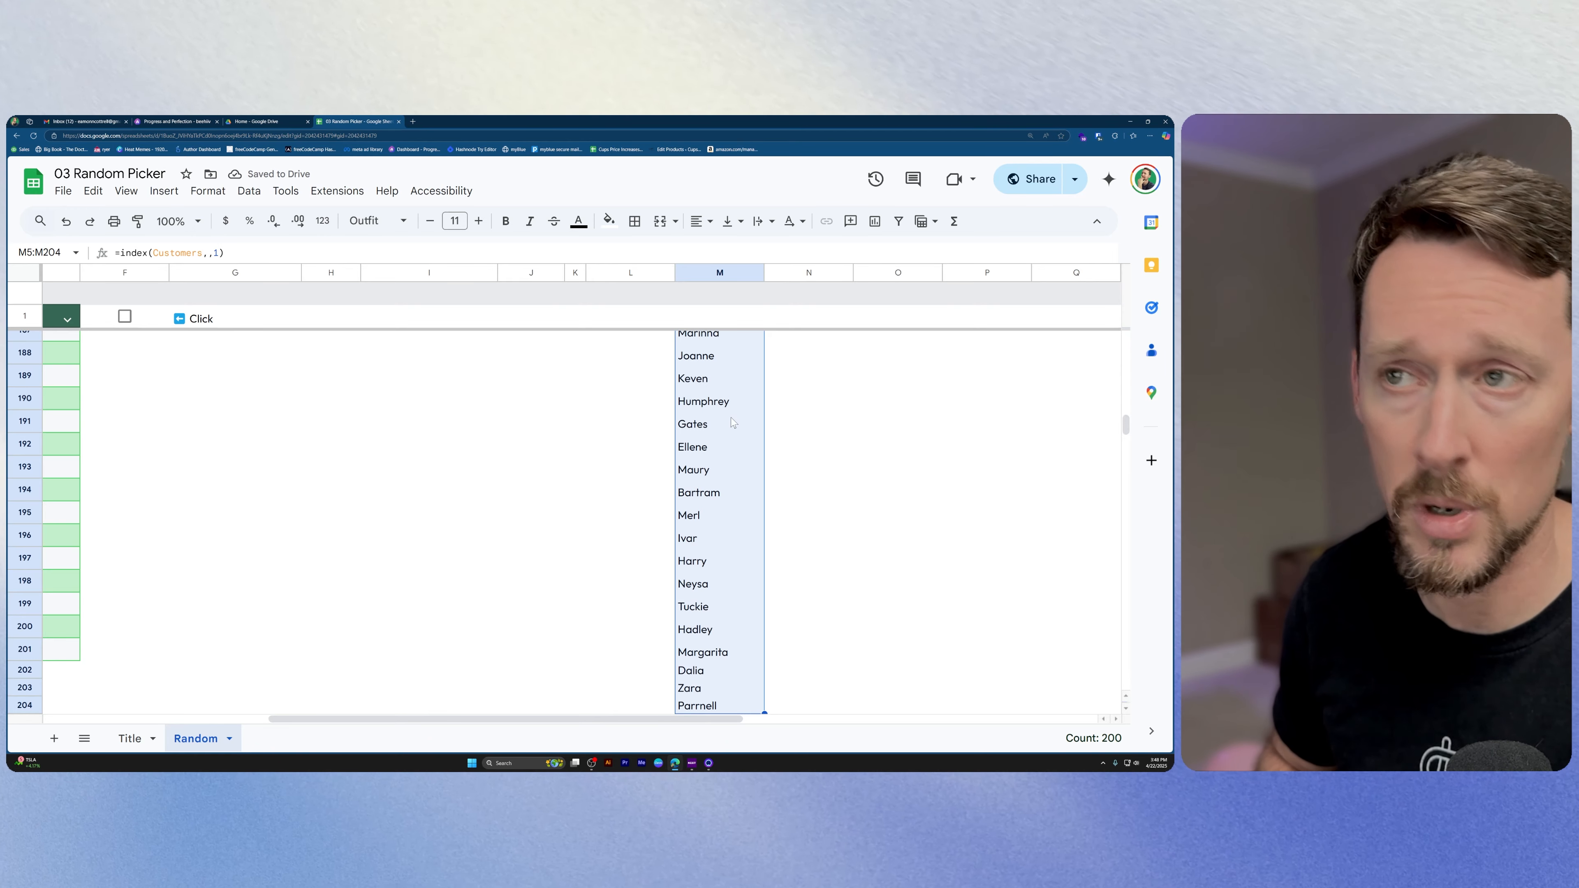
key("ctrl+shift+Up")
key("Delete")
Examine the RANDBETWEEN(1,ROWS(Customers)) row argument inside the INDEX formula in G6
key("Left")
key("Left")
key("Left")
key("Left")
key("Left")
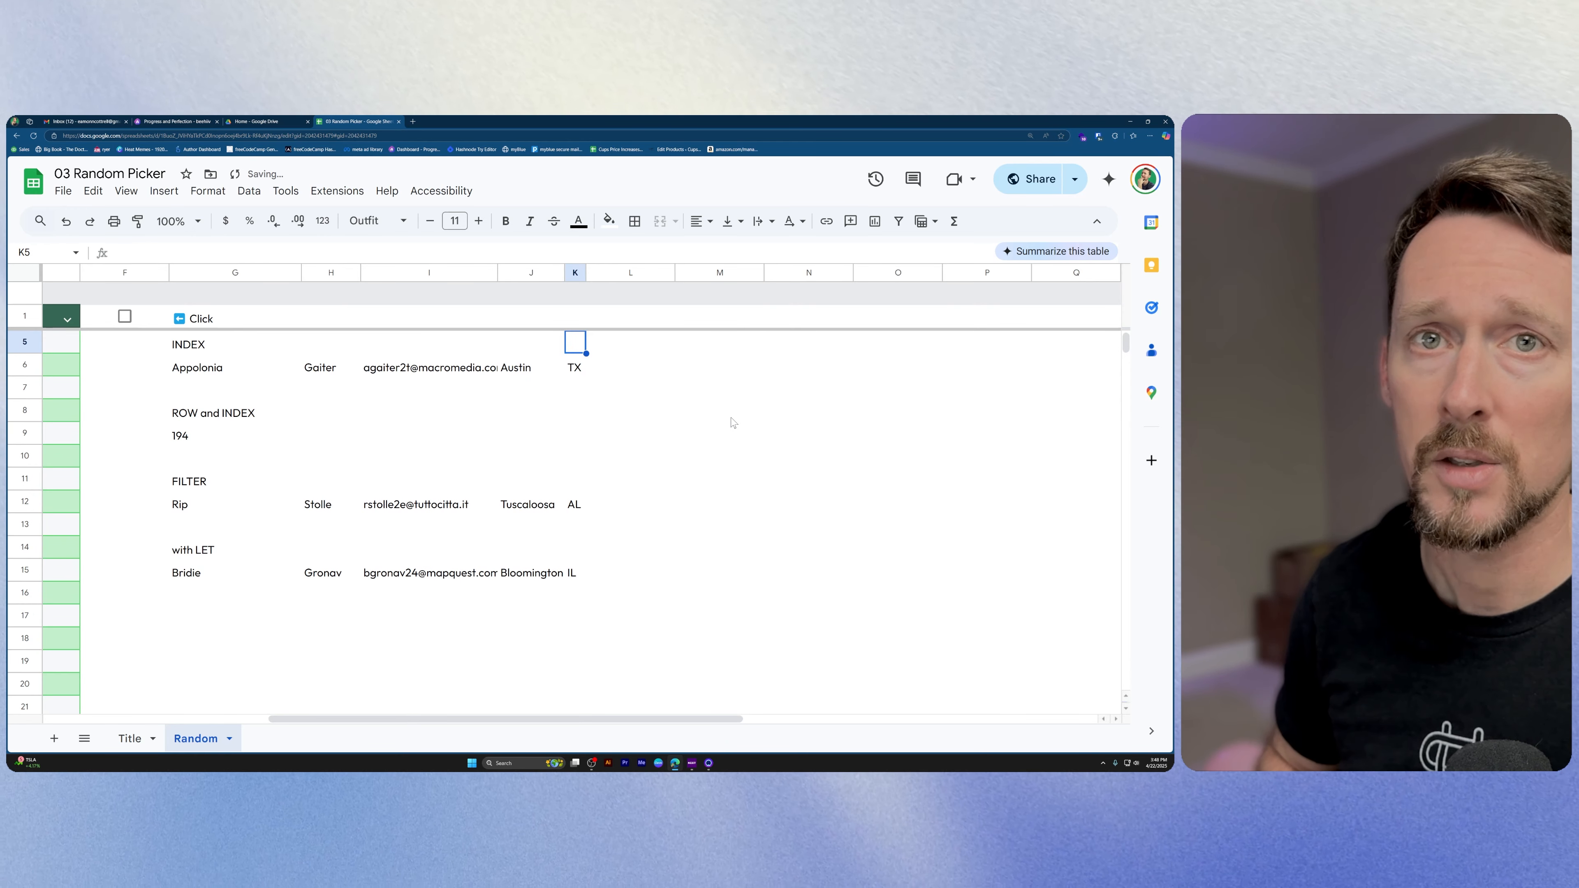
key("Left")
key("Left")
key("Left")
key("Left")
key("Left")
key("Left")
key("Right")
key("Right")
key("Right")
key("Right")
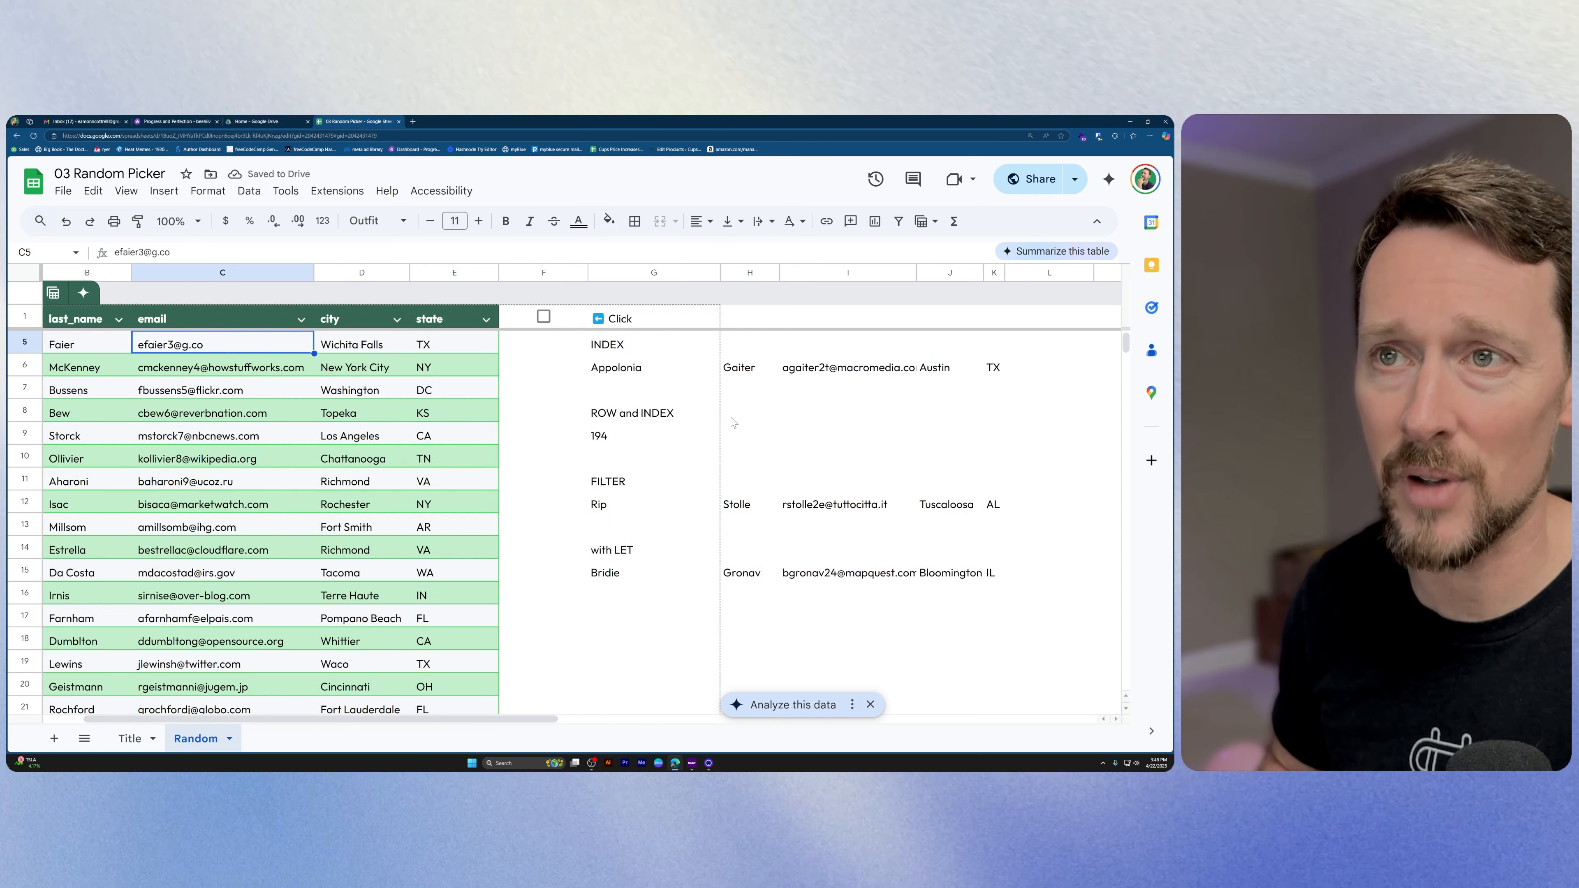
key("Right")
key("Down")
key("F2")
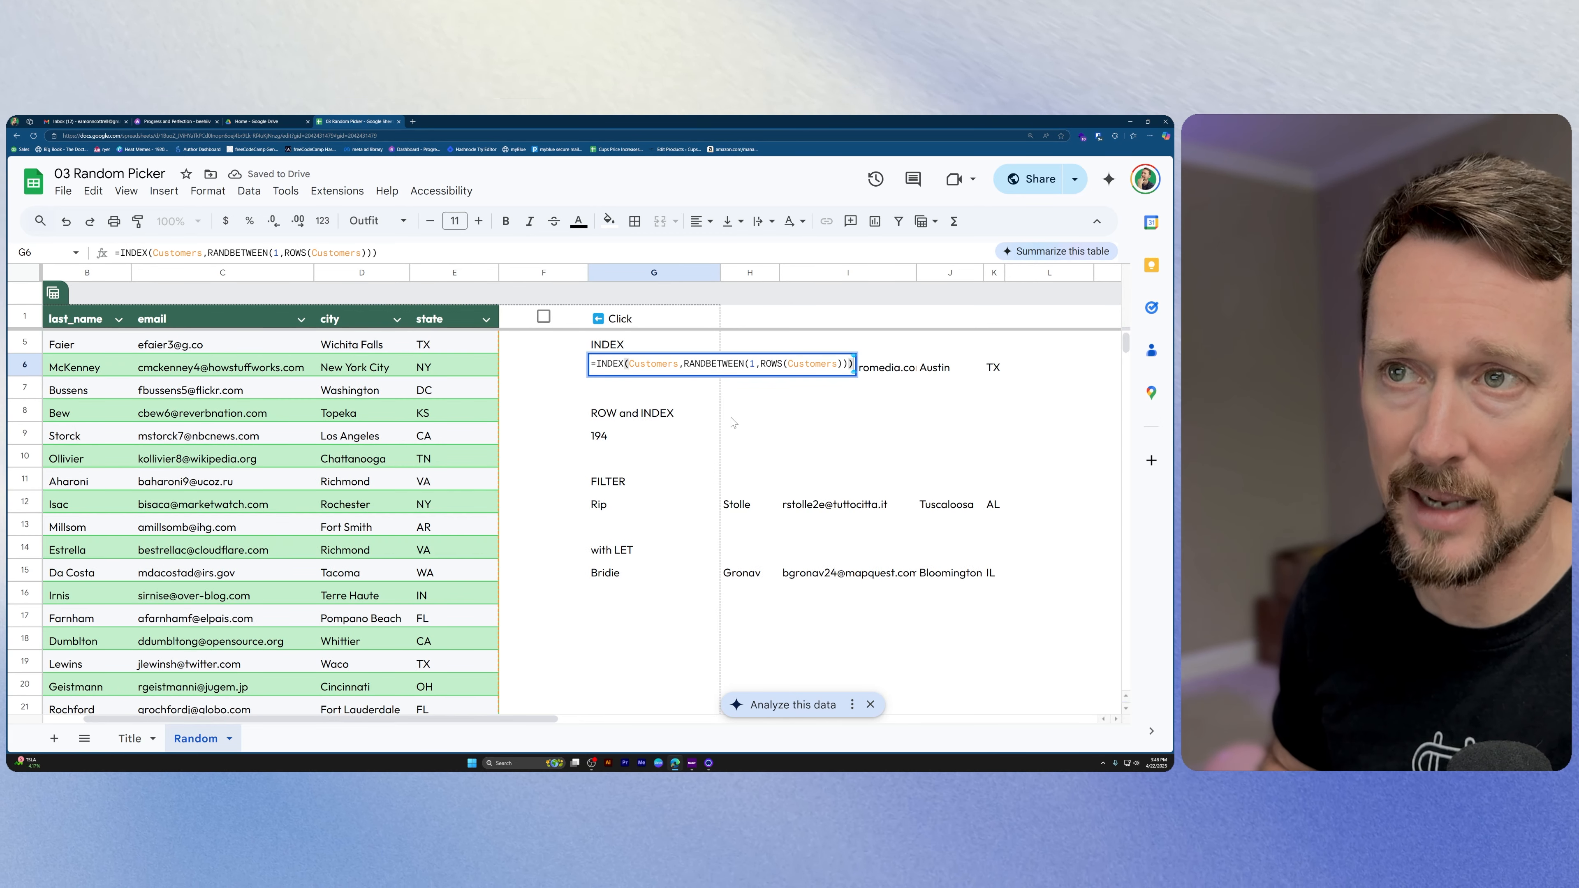
left_click_drag(685, 363, 839, 367)
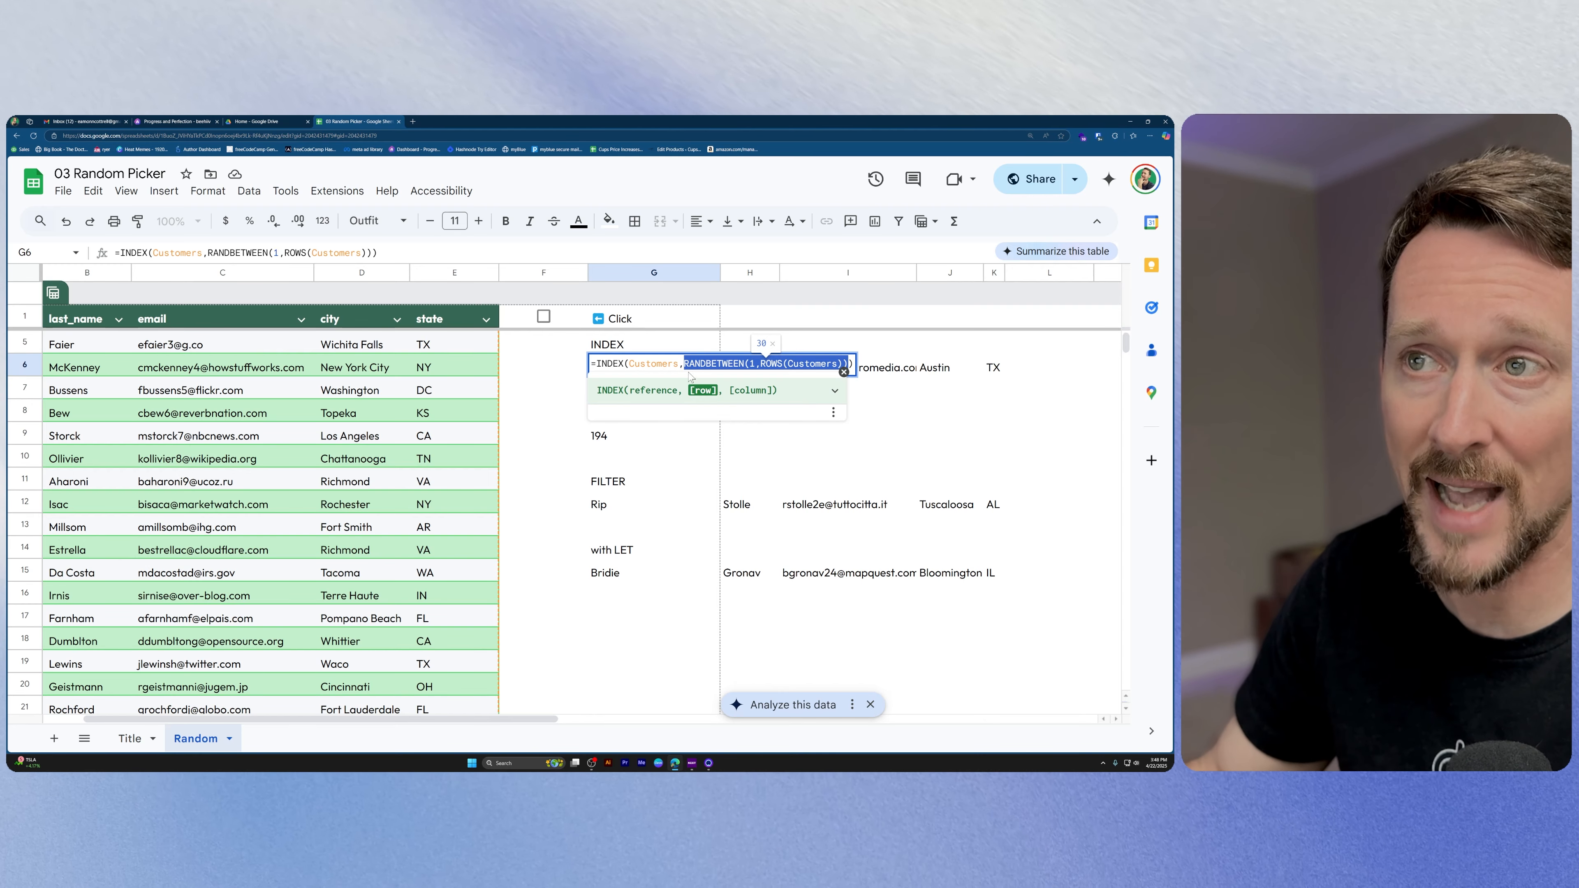
key("Escape")
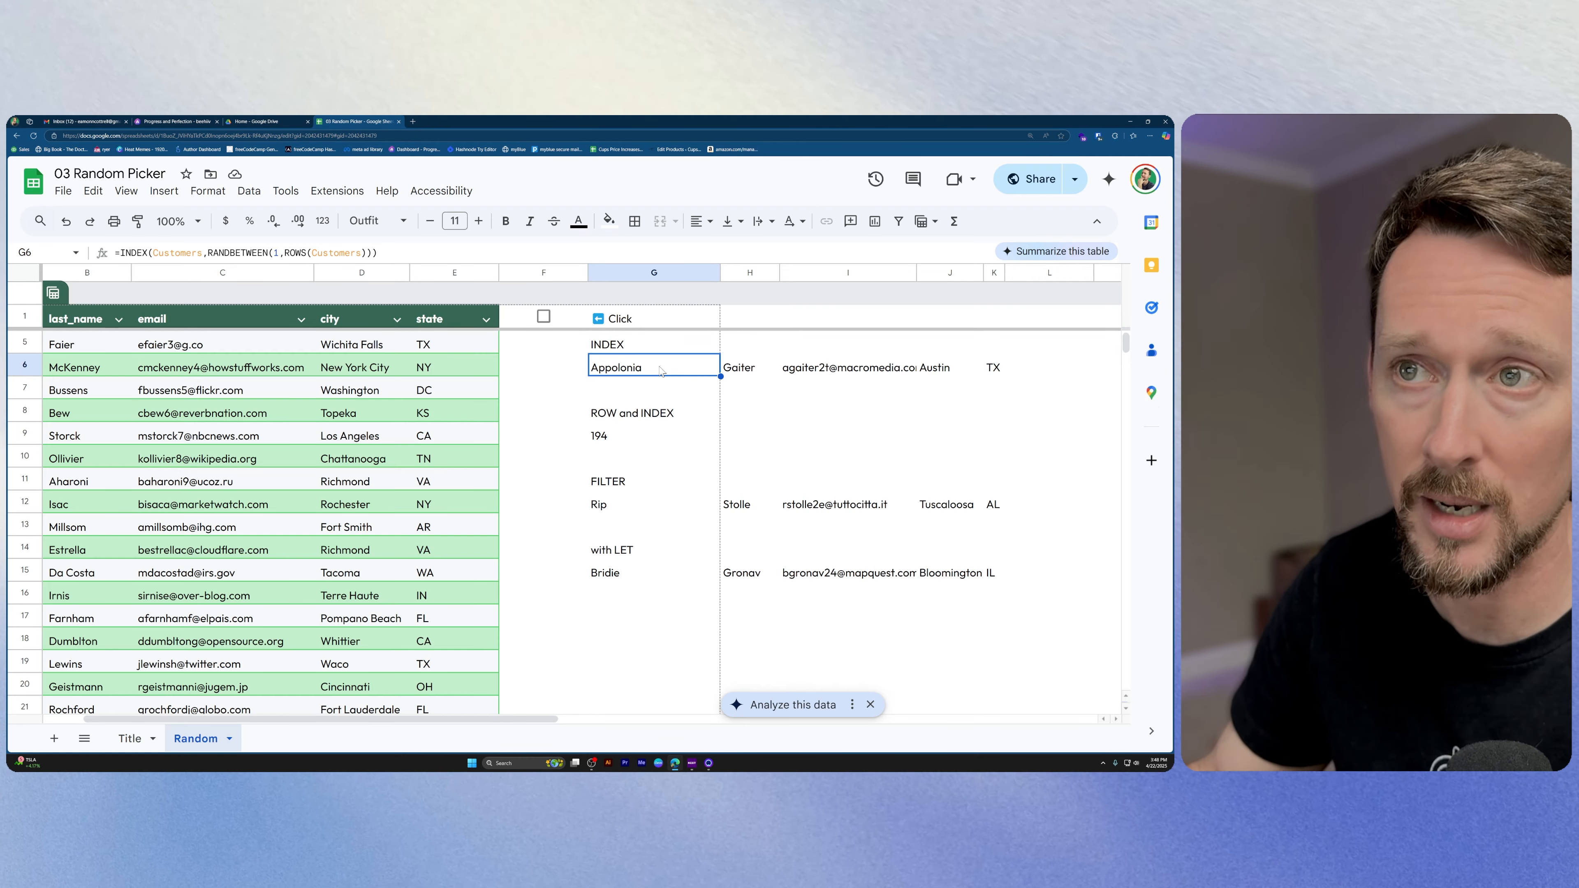
Enter 1 in G7 and clear it again to make the random formulas recalculate
key("Return")
key("Return")
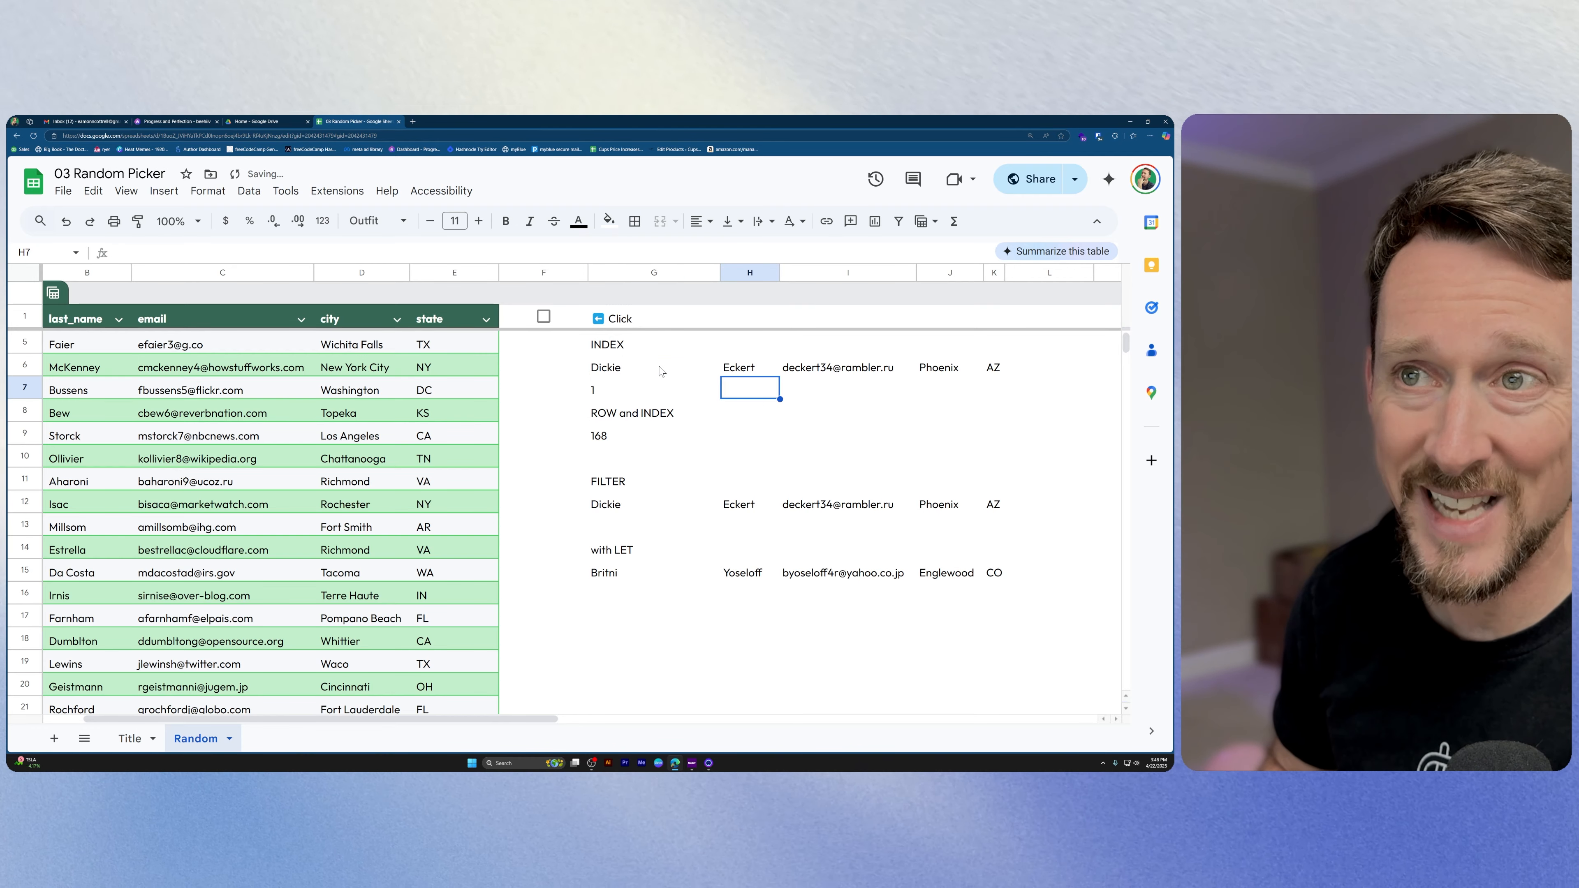
type("1")
key("Delete")
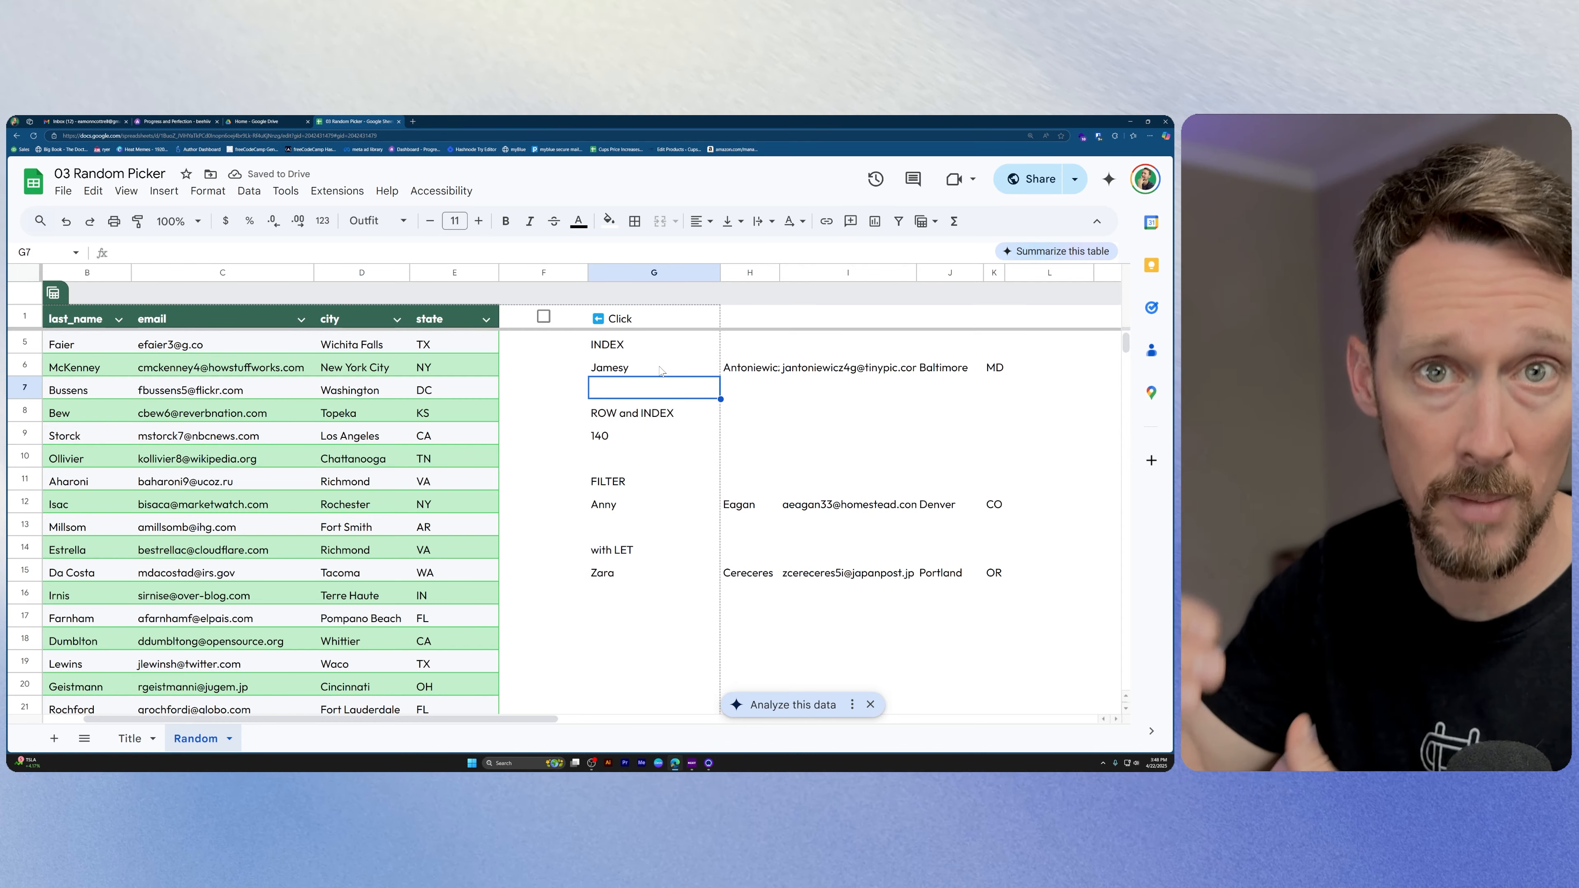
Examine the formula in G9, where ROW wraps an INDEX of Customers[email] with a random row number
key("Down")
key("Down")
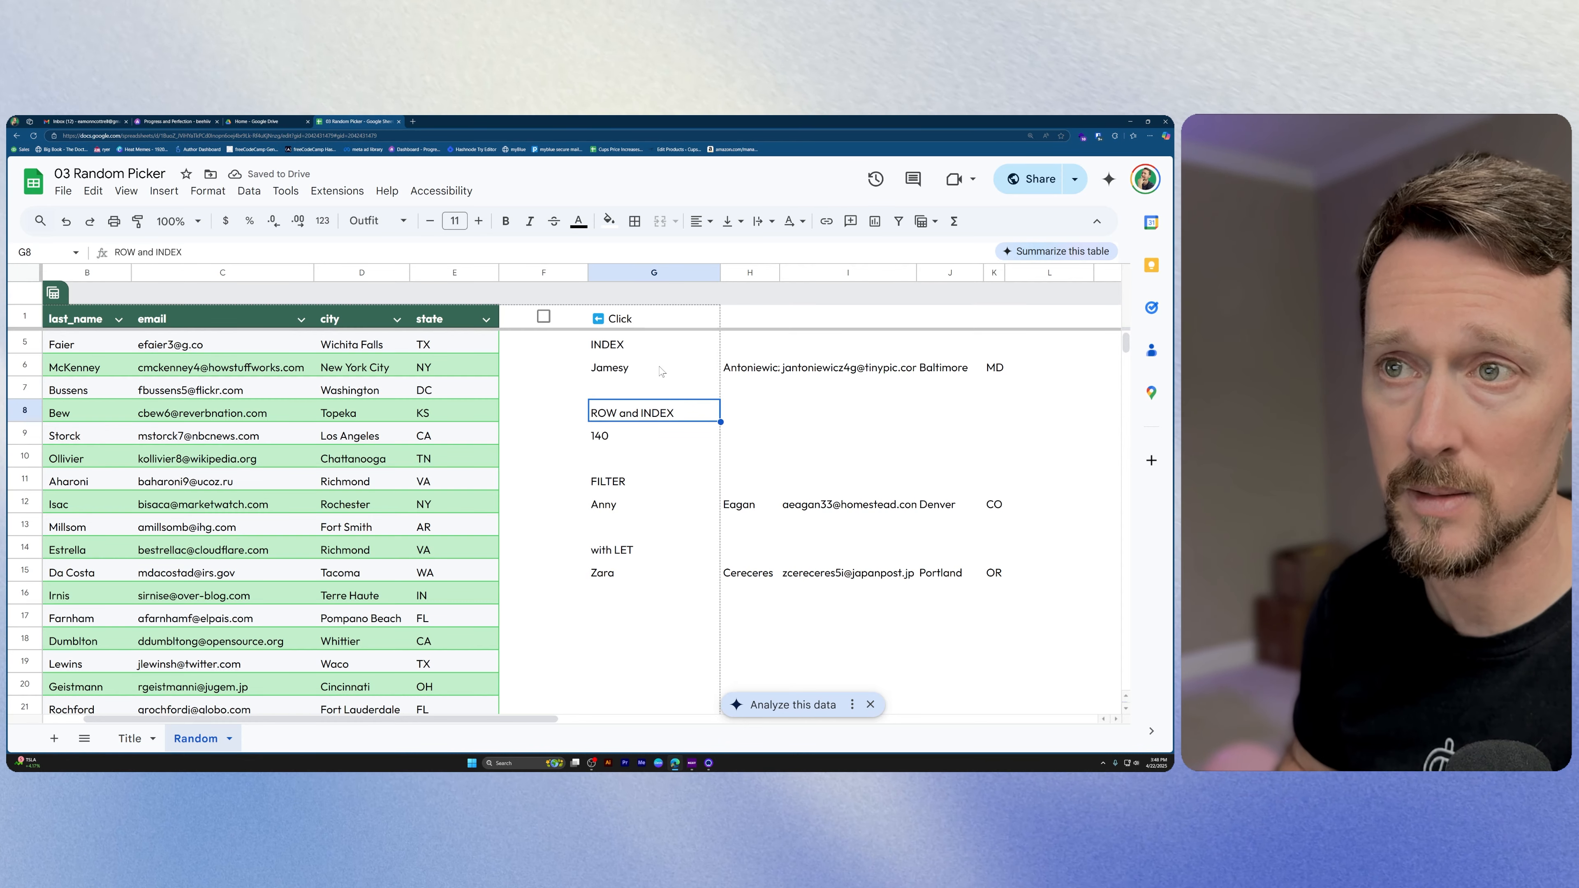
key("Return")
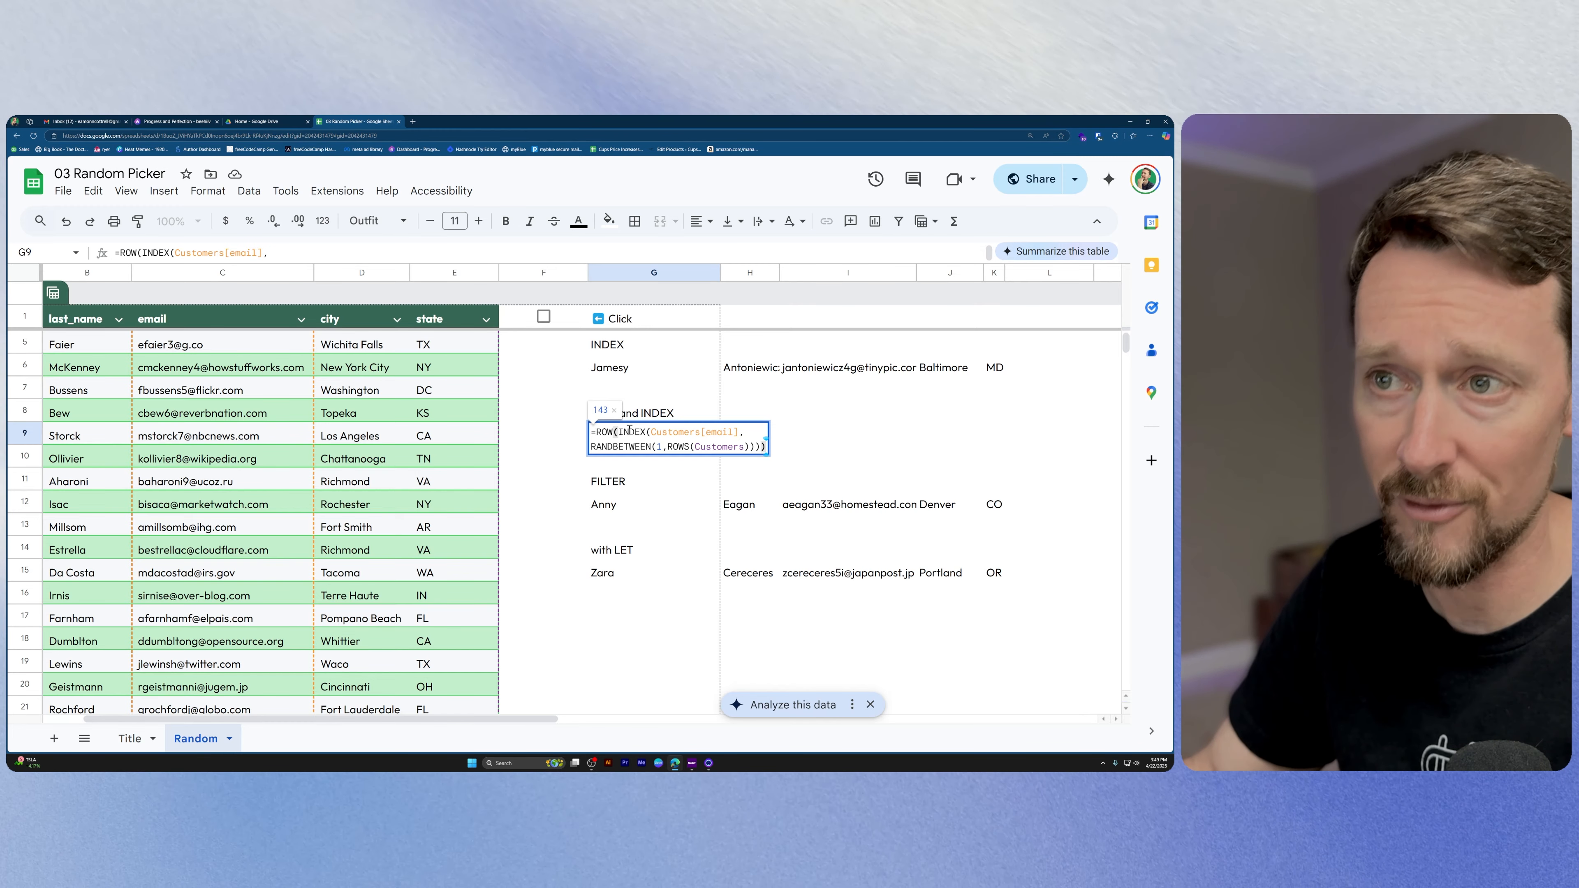
key("Escape")
double_click(626, 442)
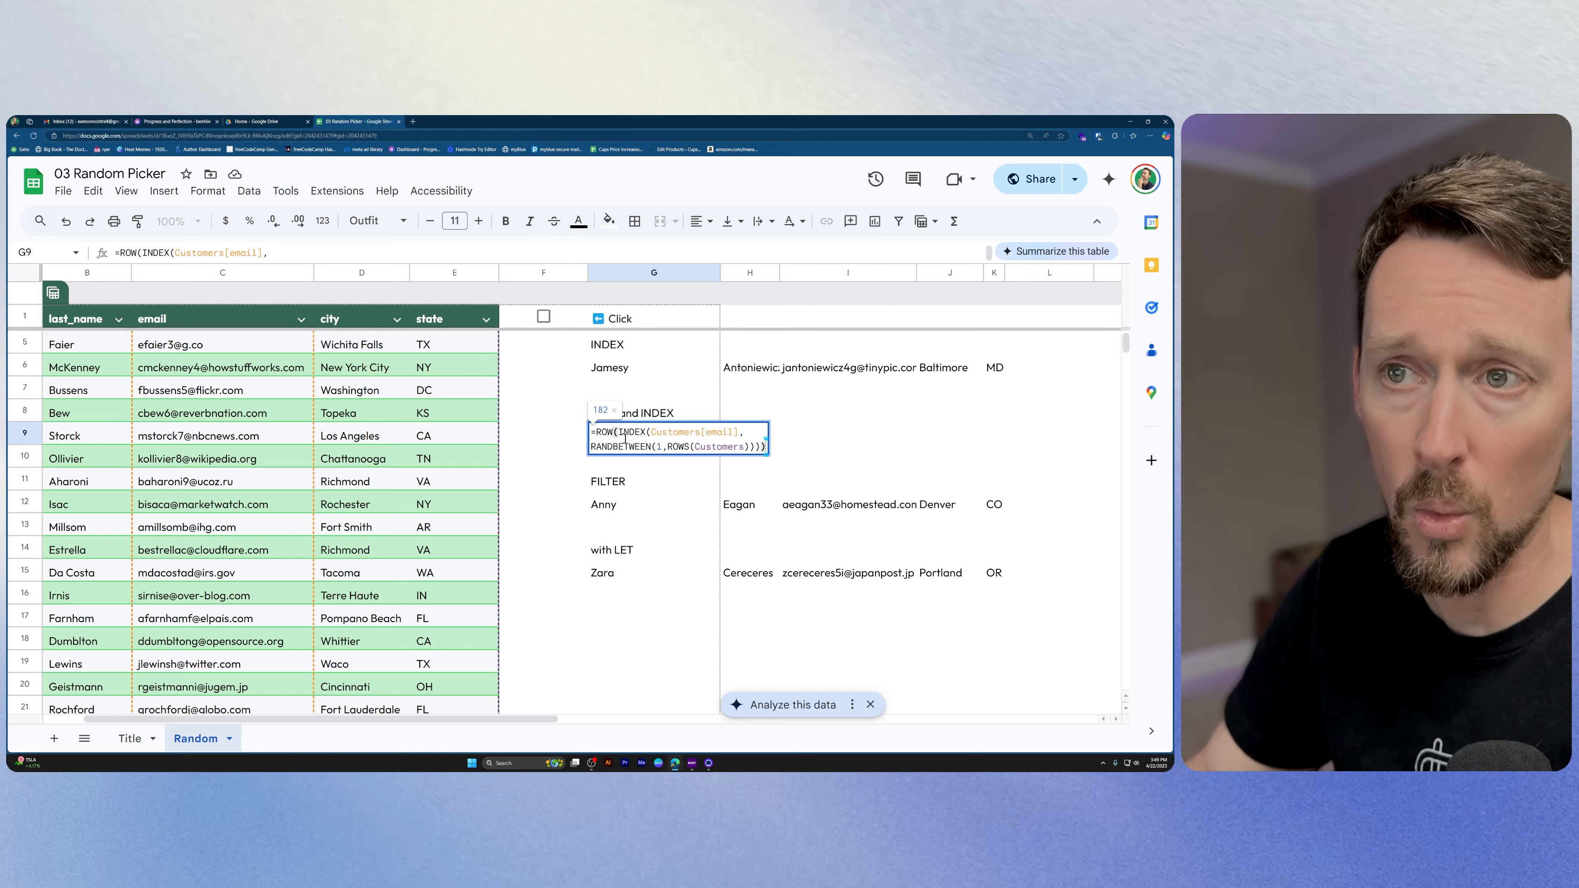
left_click_drag(618, 435, 764, 448)
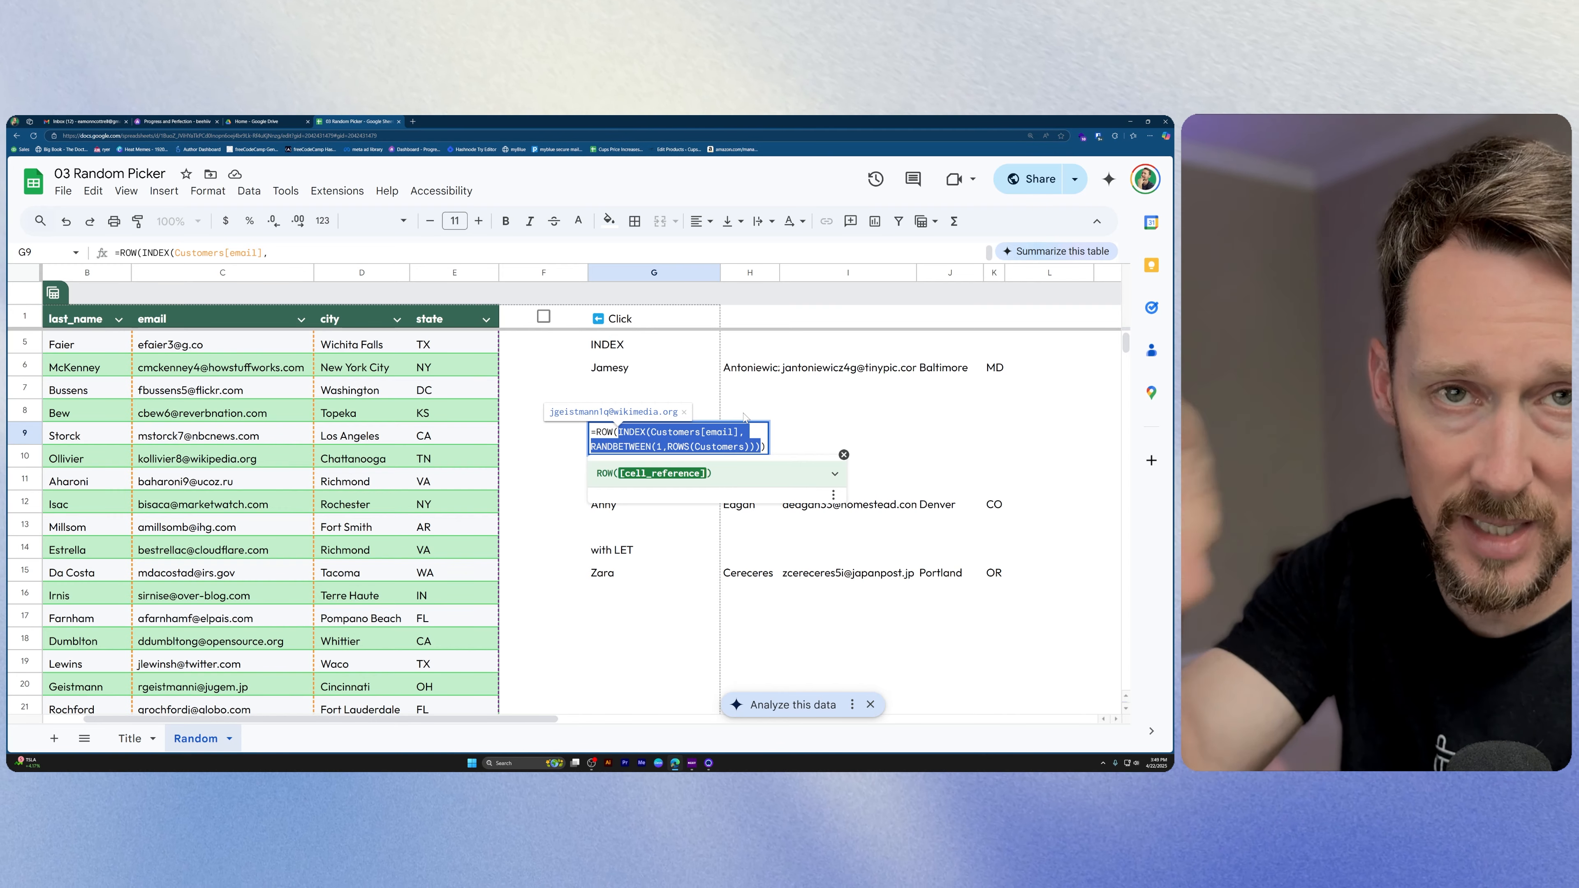
Try replacing the email column with city in the Customers reference of the G9 formula
double_click(720, 435)
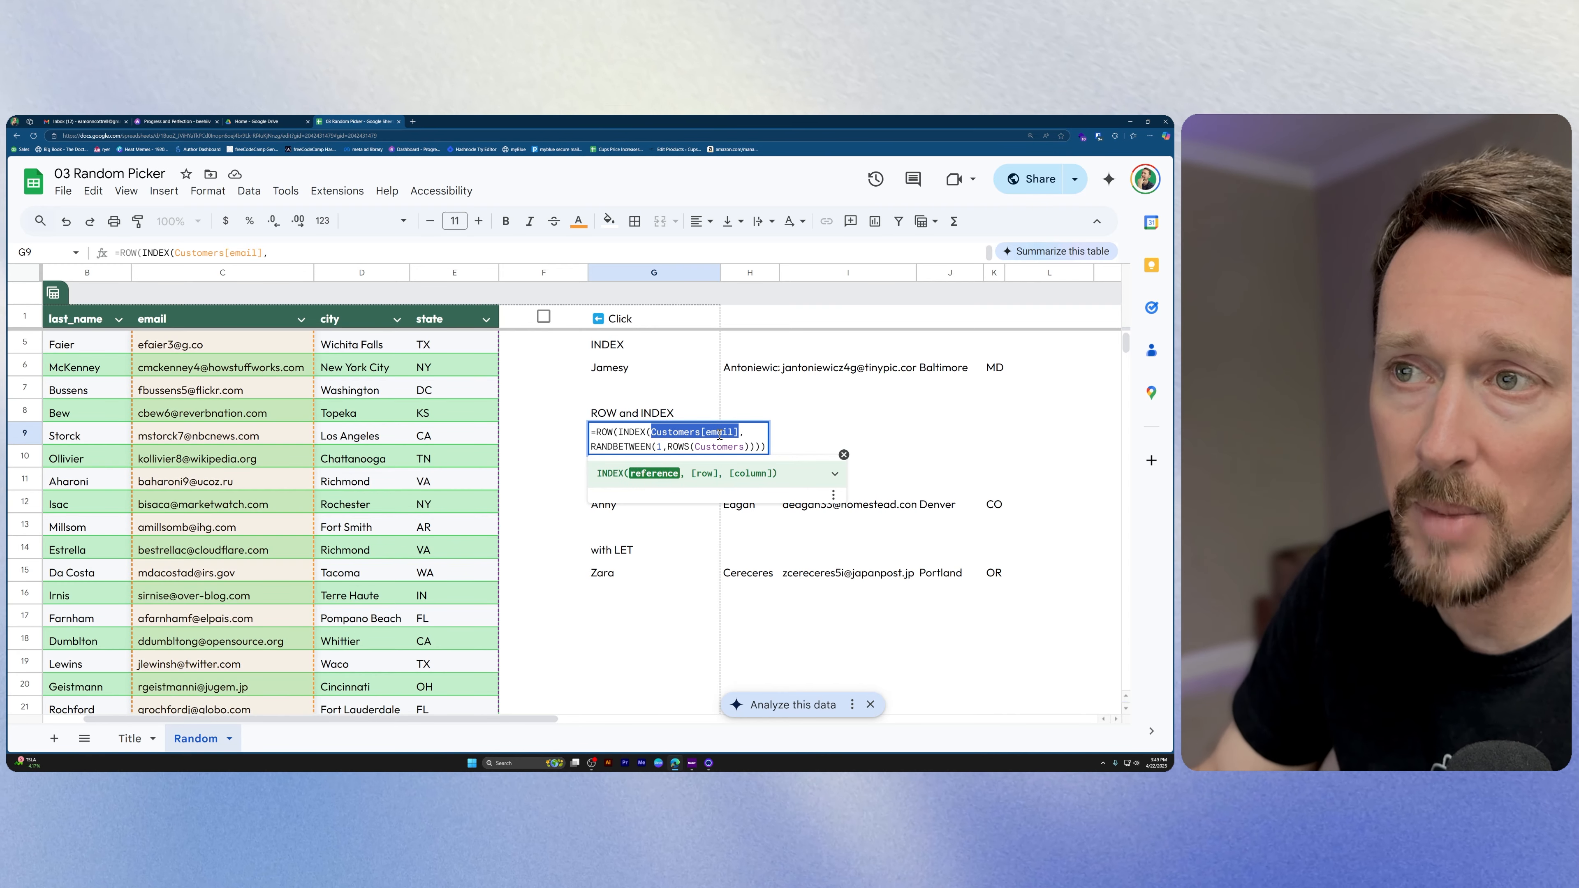
left_click(720, 436)
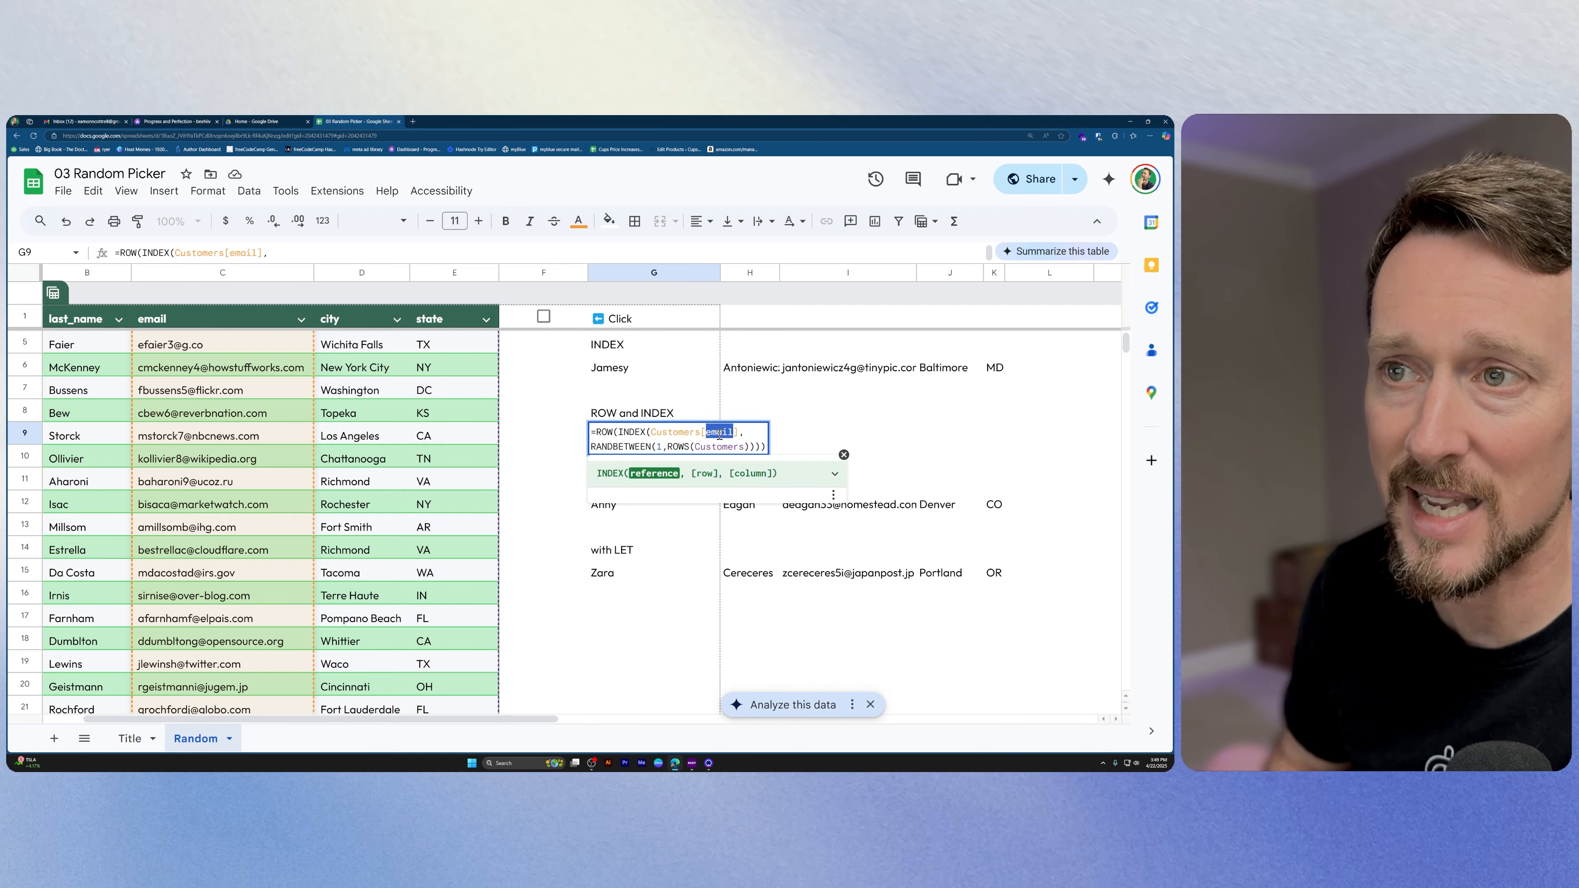
type("city")
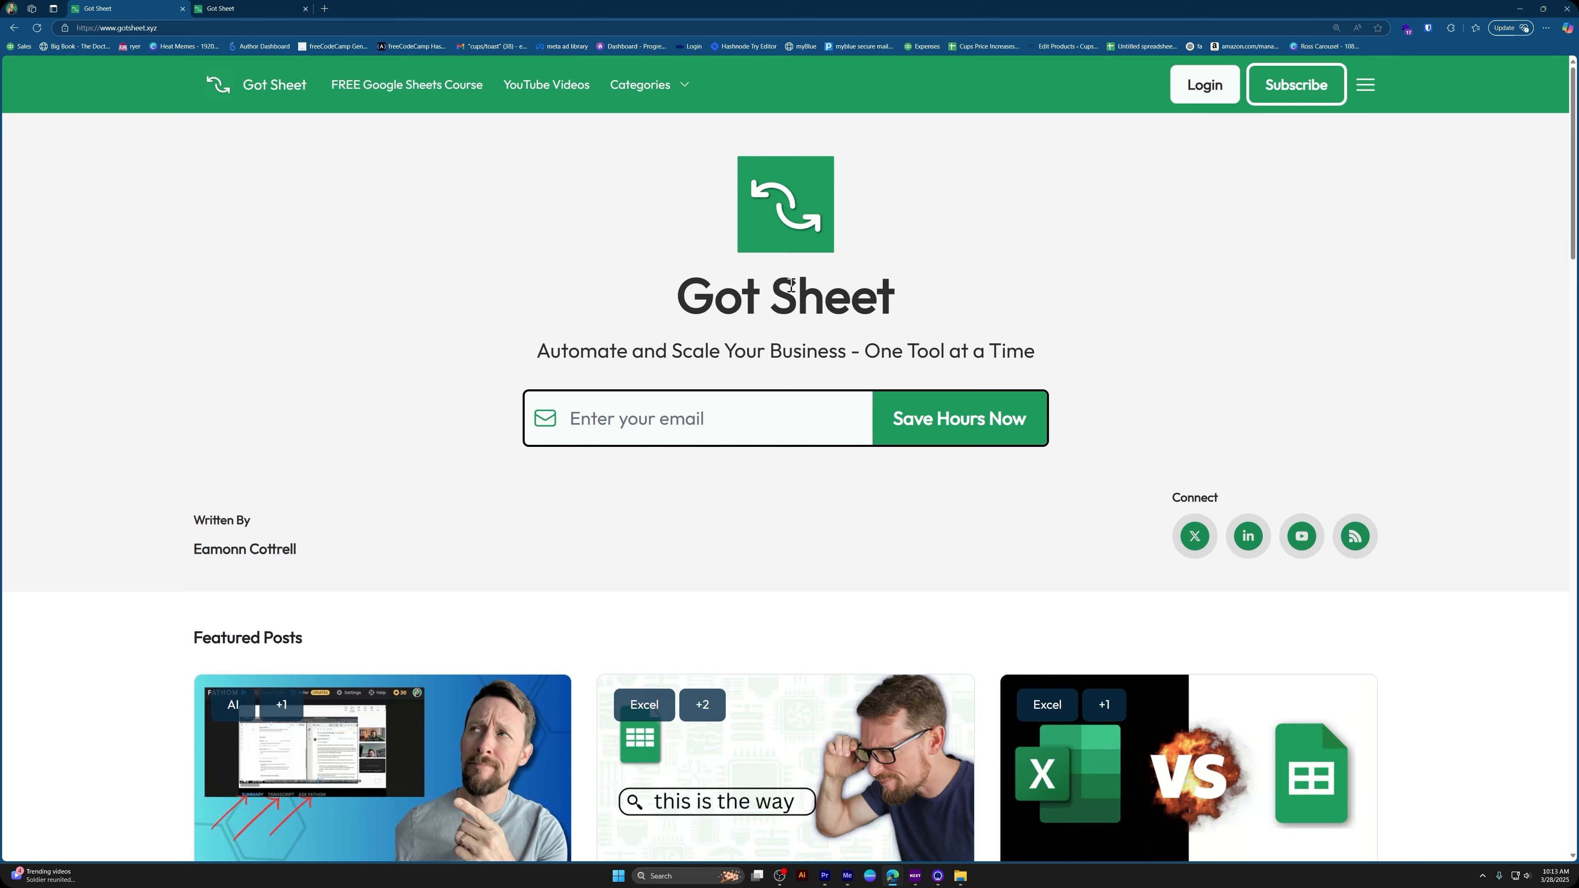
Switch to the Got Sheet website and browse its home page and the Vibe Coding newsletter post
scroll(791, 285, "down", 3)
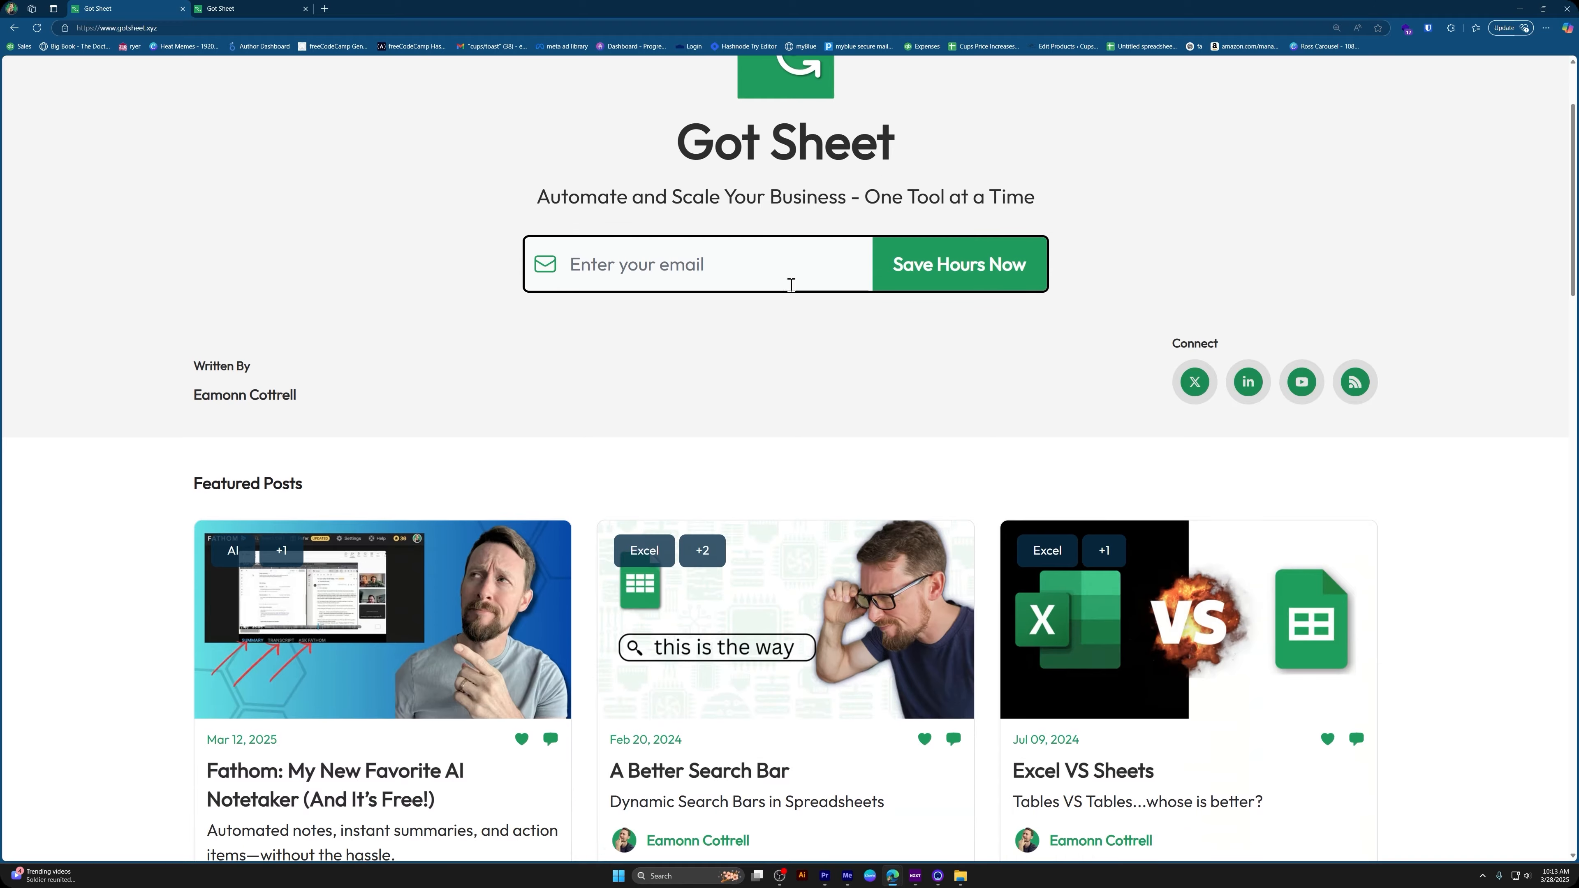
scroll(792, 285, "down", 9)
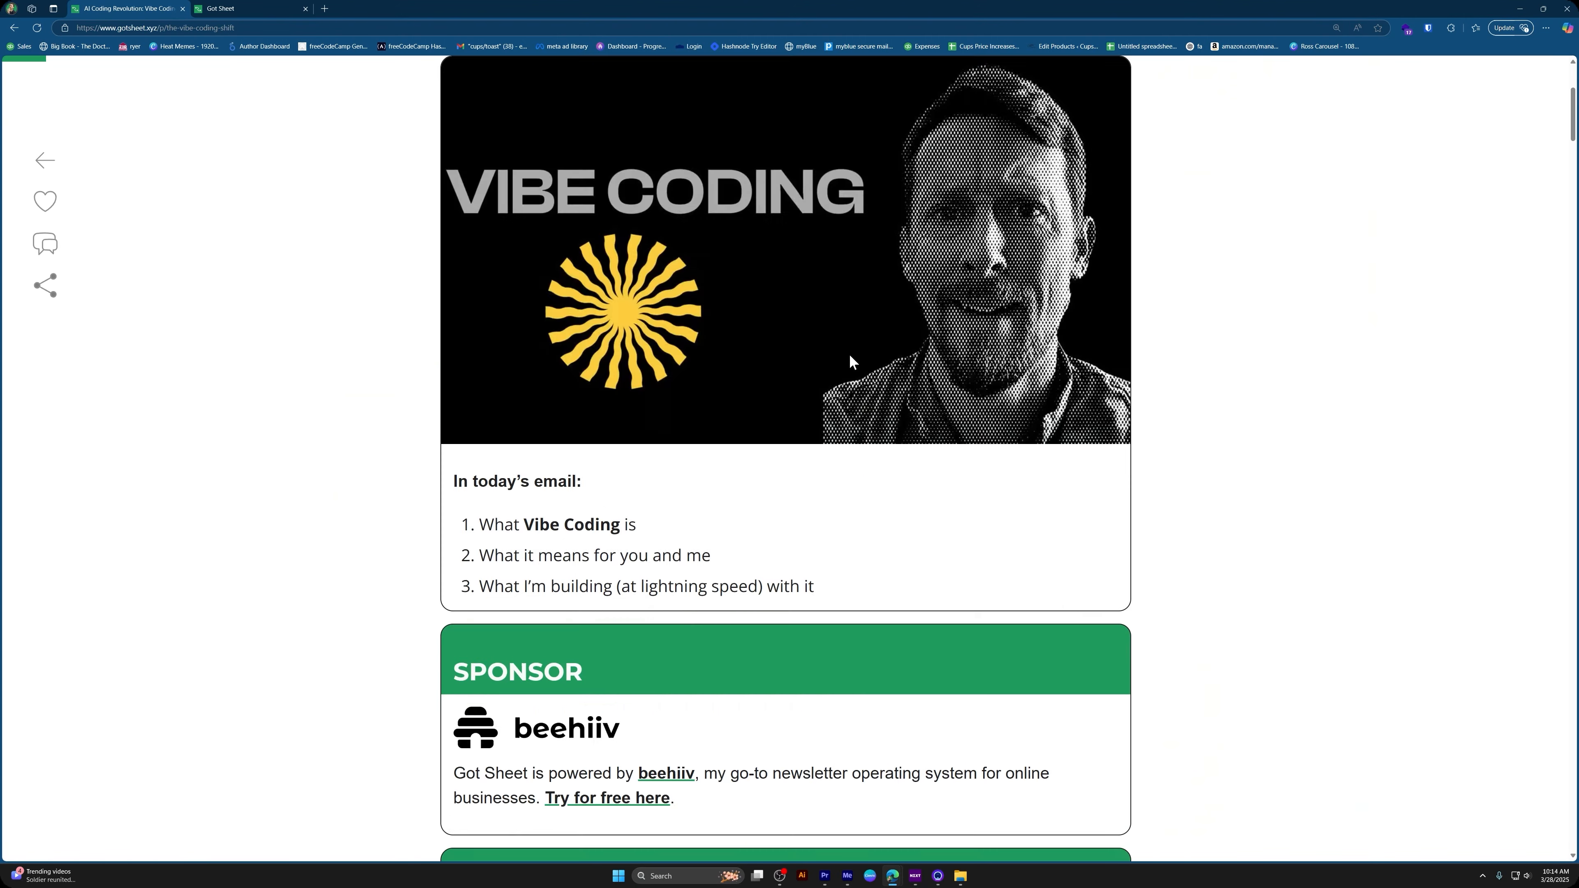
scroll(849, 356, "down", 6)
scroll(895, 373, "down", 10)
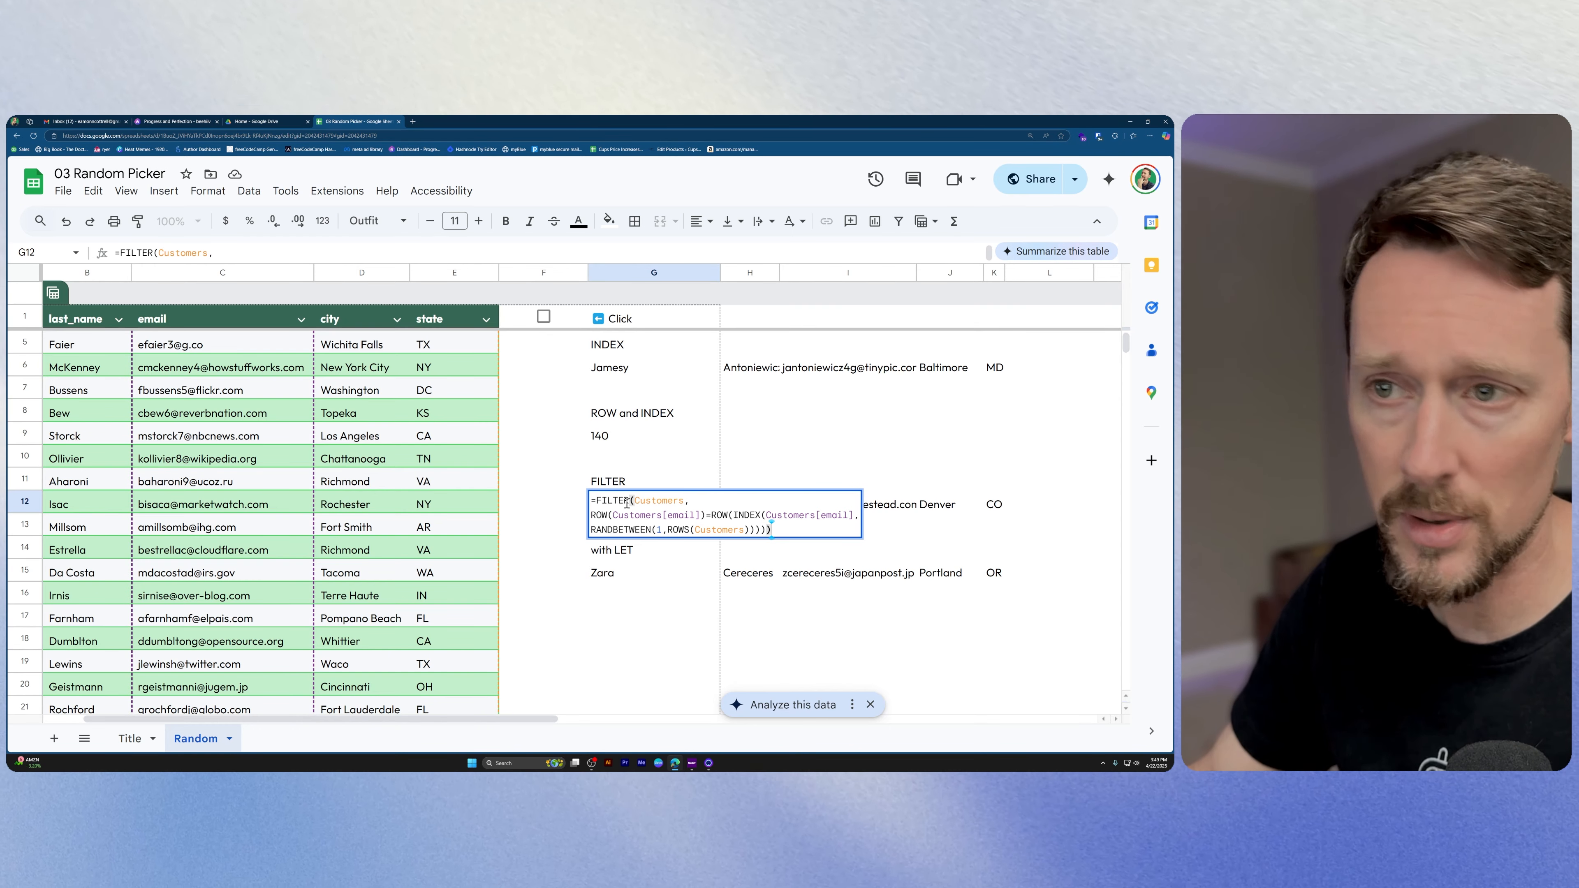
Examine the FILTER formula in G12: its Customers range, ROW(Customers[email]), and the ROW(INDEX(...)) part with RANDBETWEEN
scroll(732, 558, "down", 2)
scroll(732, 559, "up", 1)
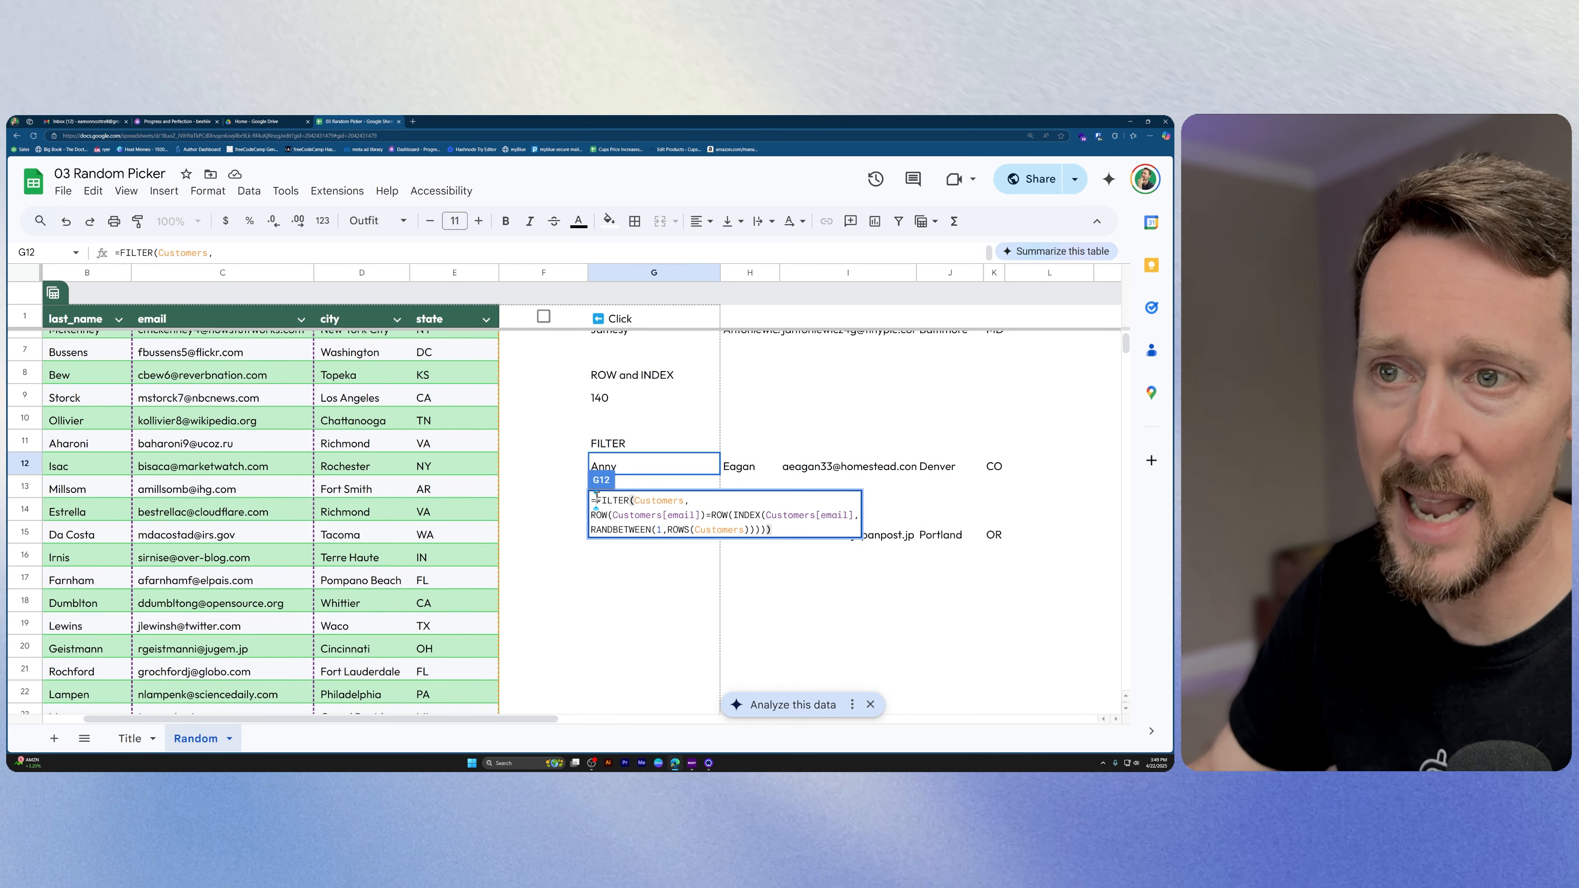
left_click_drag(596, 500, 671, 500)
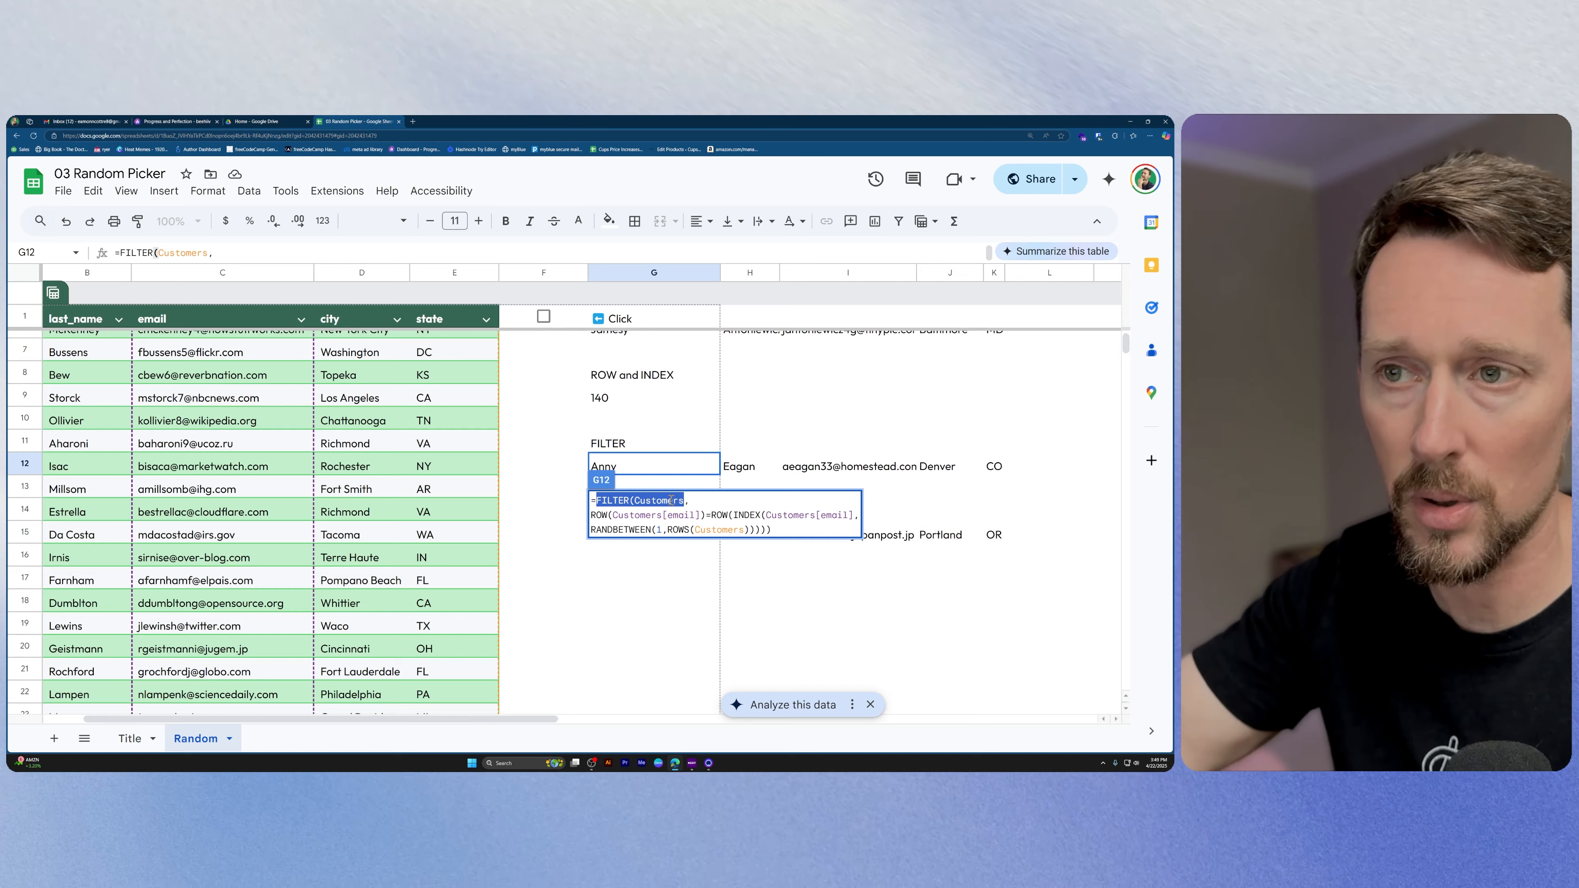
left_click_drag(704, 515, 592, 515)
left_click(592, 516)
left_click_drag(592, 515, 702, 516)
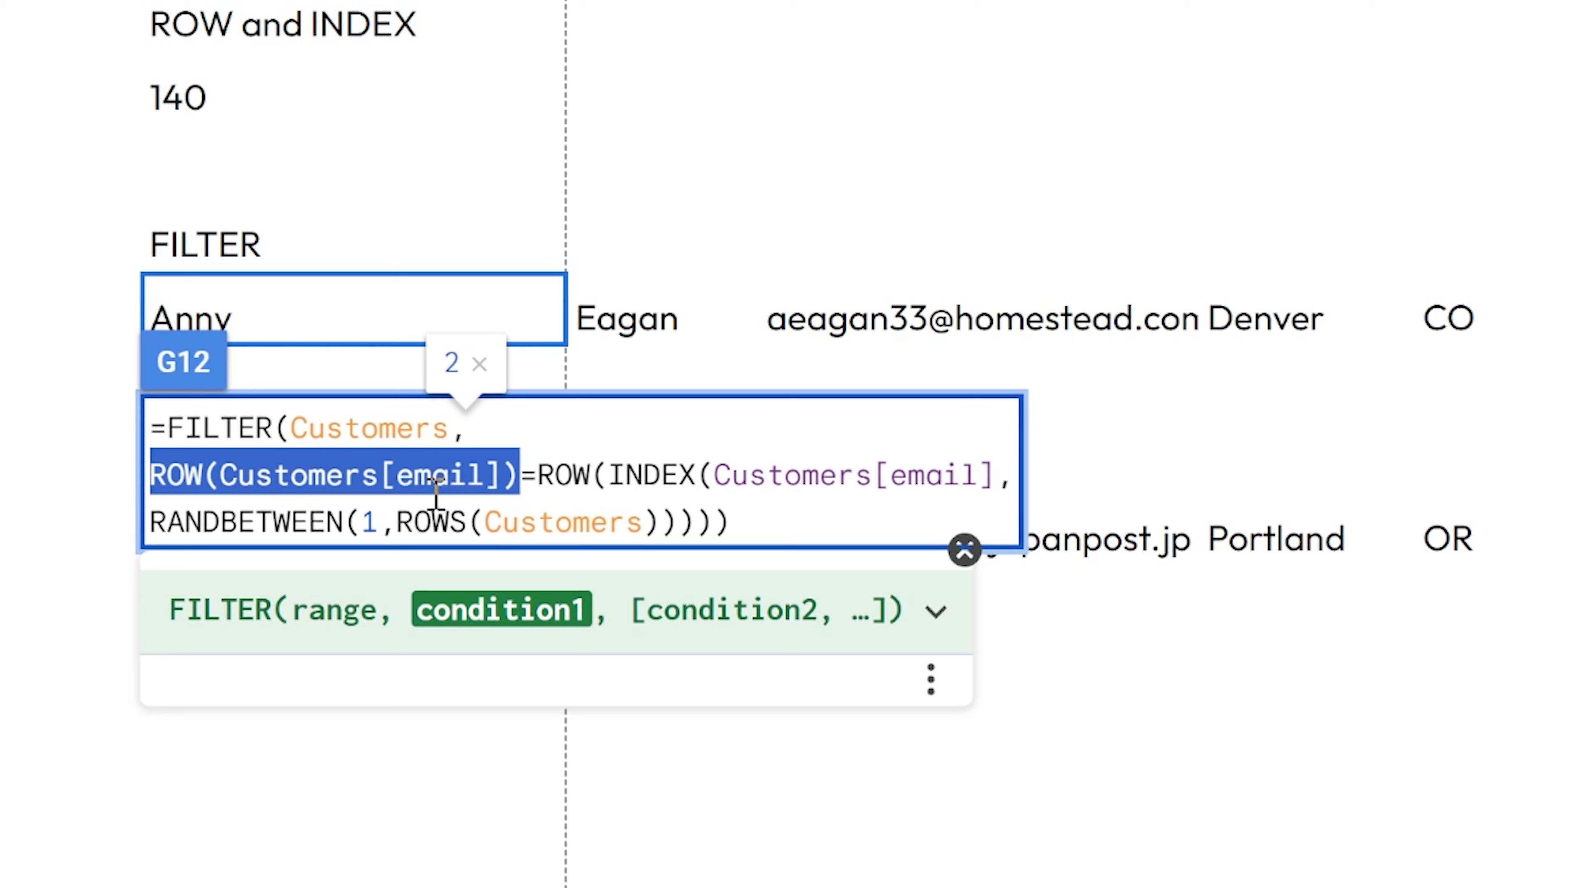
left_click(554, 474)
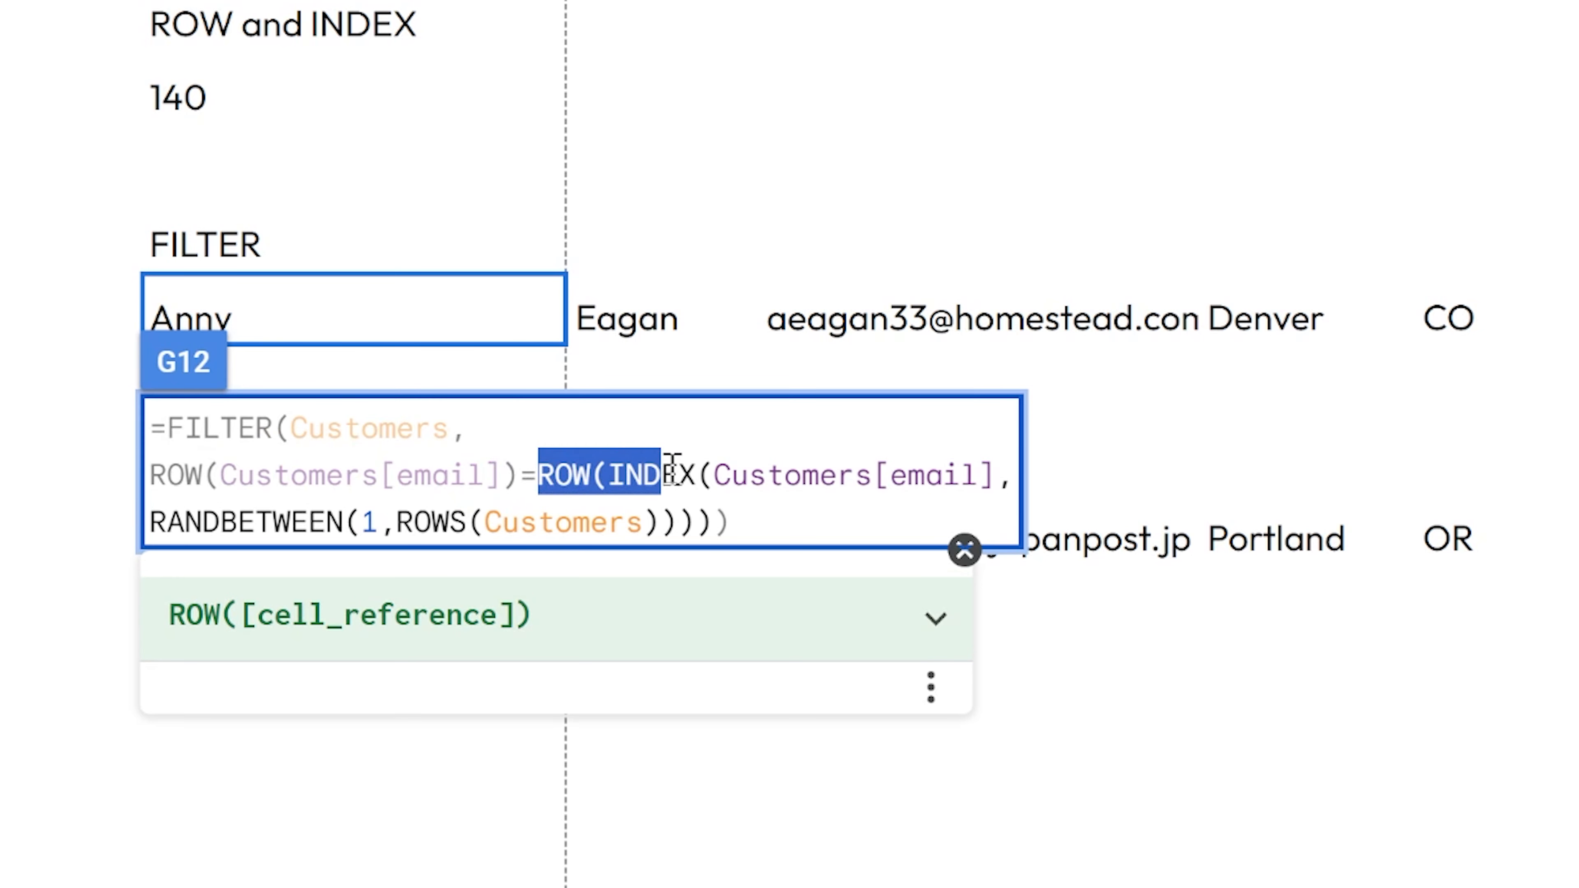
left_click_drag(673, 470, 797, 486)
left_click_drag(243, 530, 632, 549)
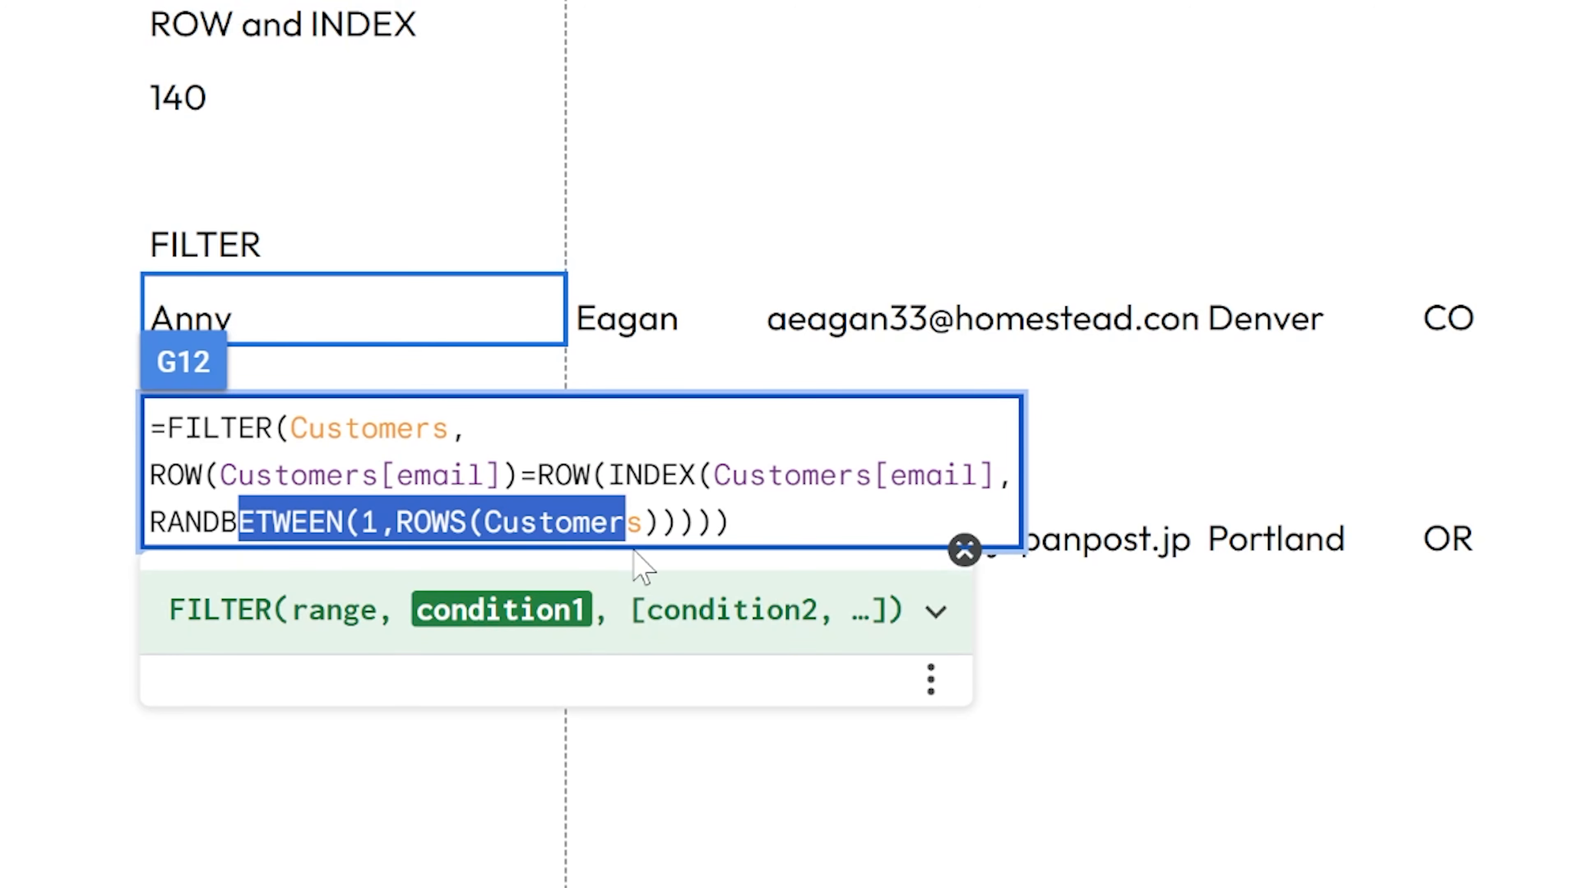
left_click(629, 511)
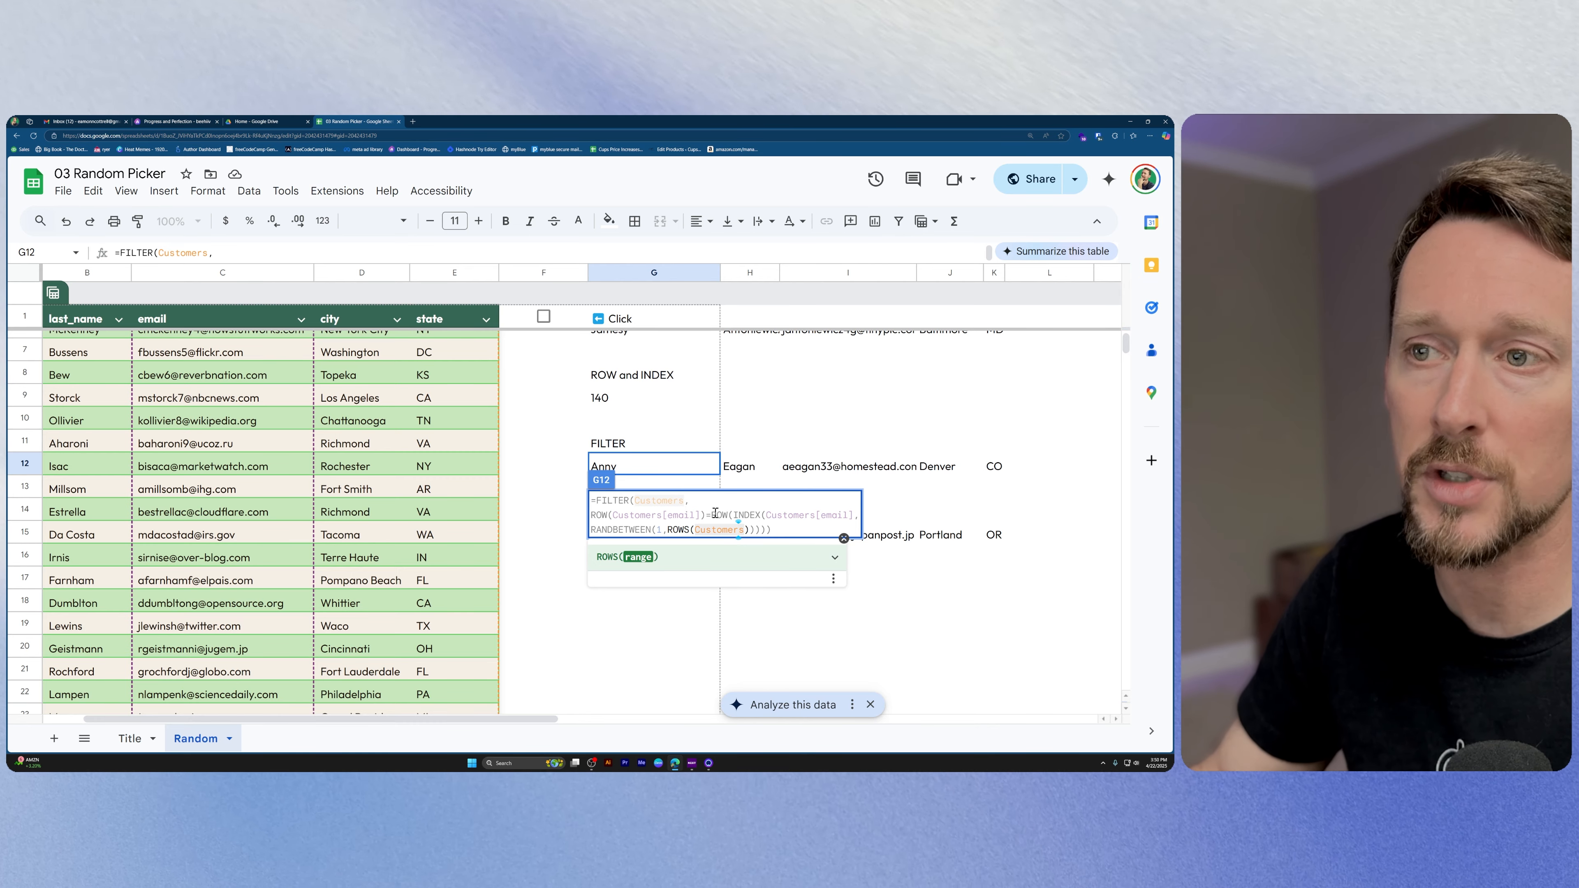
left_click_drag(713, 515, 760, 530)
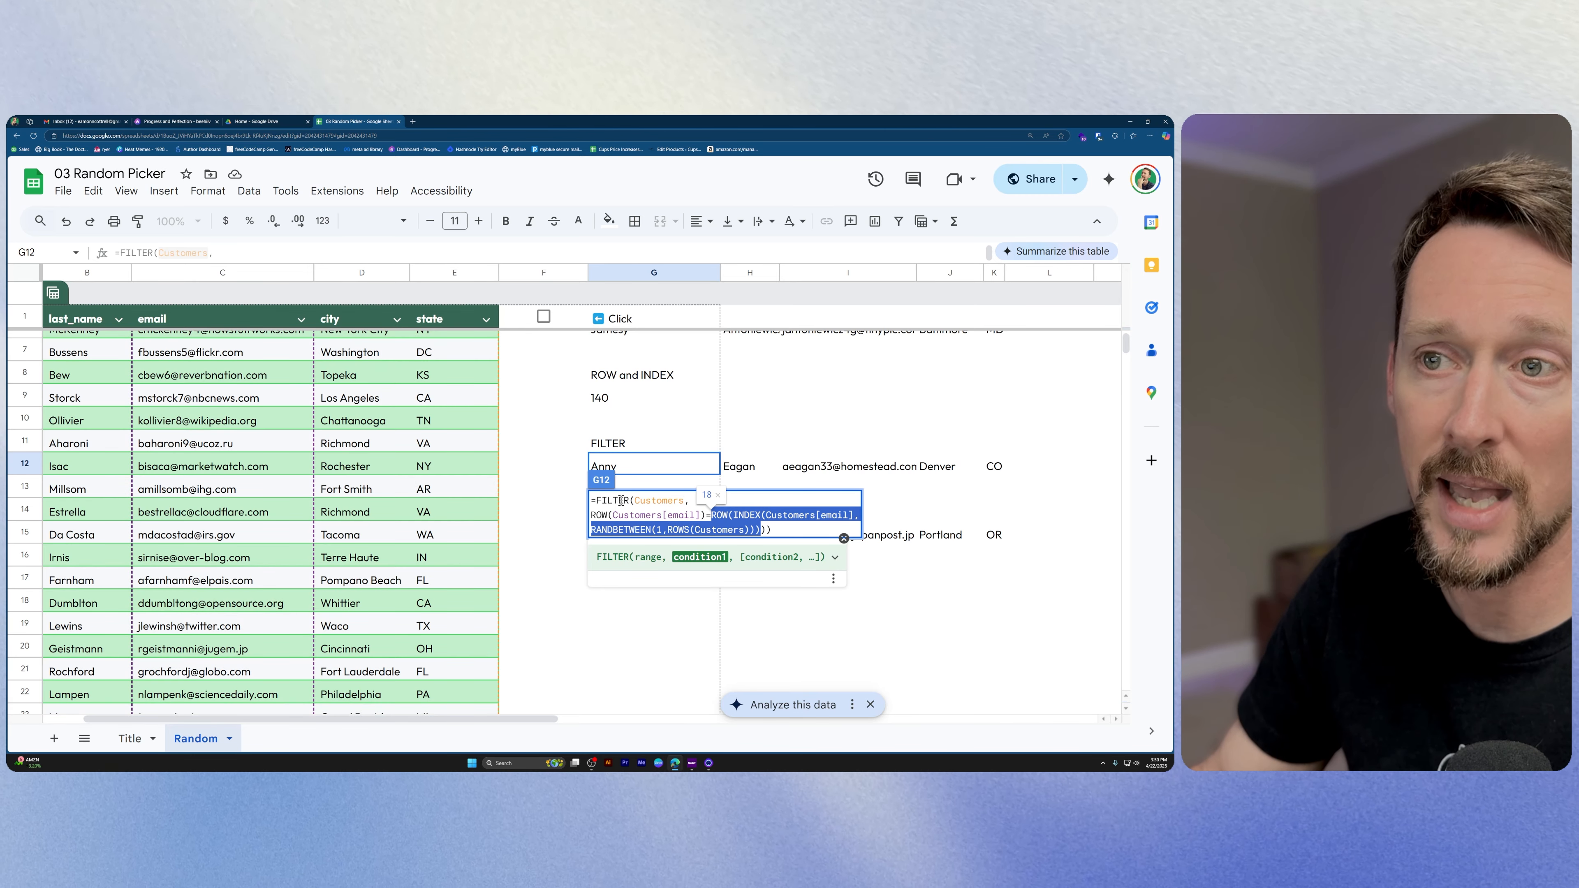
key("Escape")
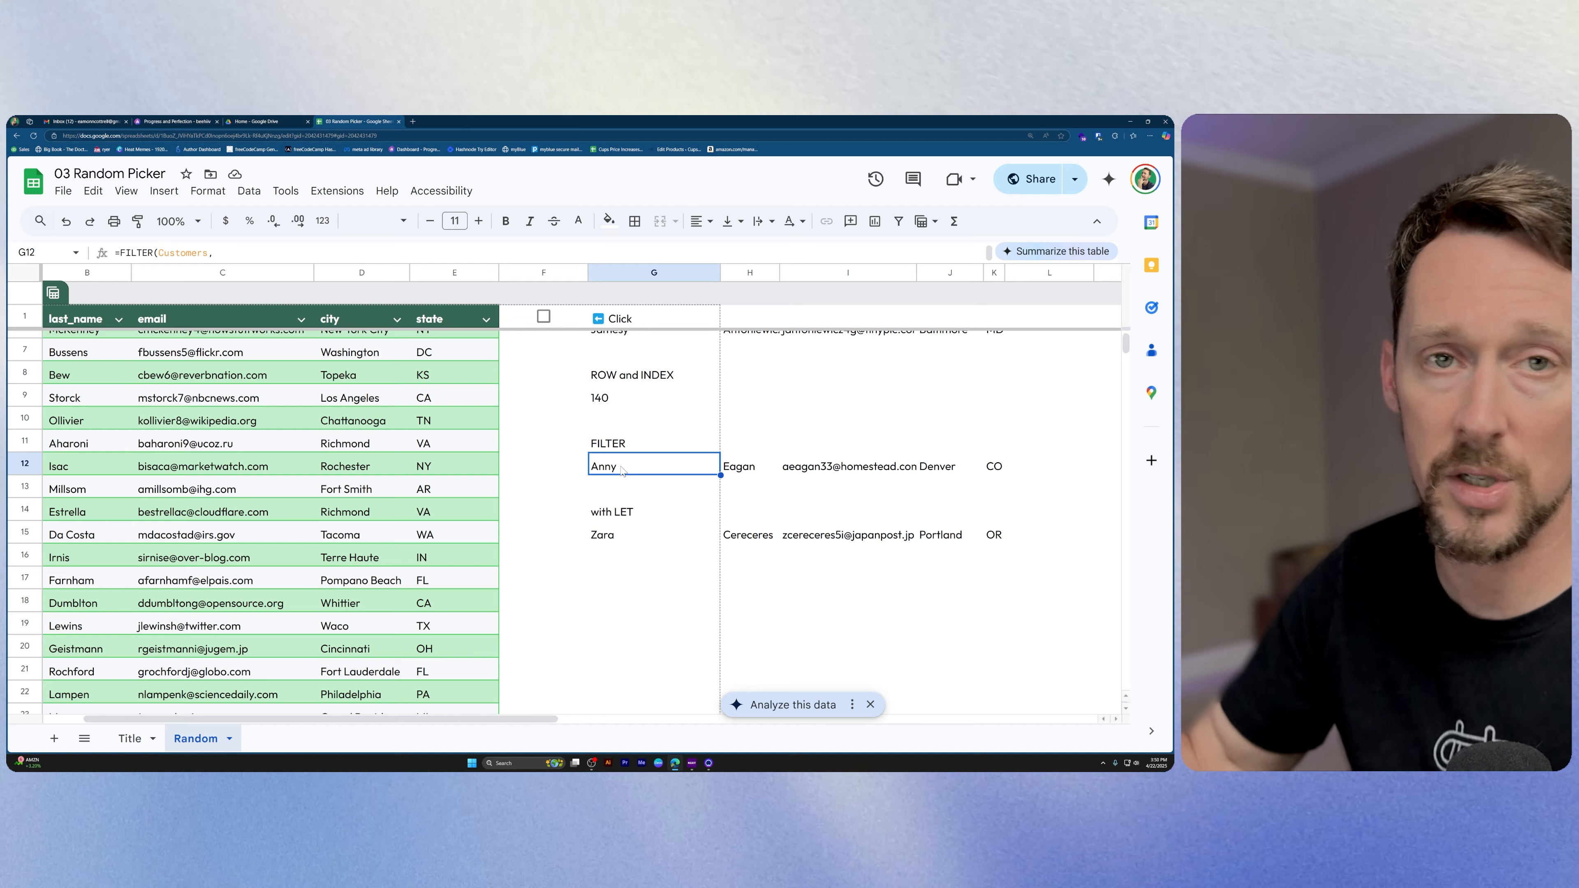
Review how the G12 FILTER condition compares each ROW(Customers[email]) with the randomly indexed row, leaving the formula as is
double_click(658, 475)
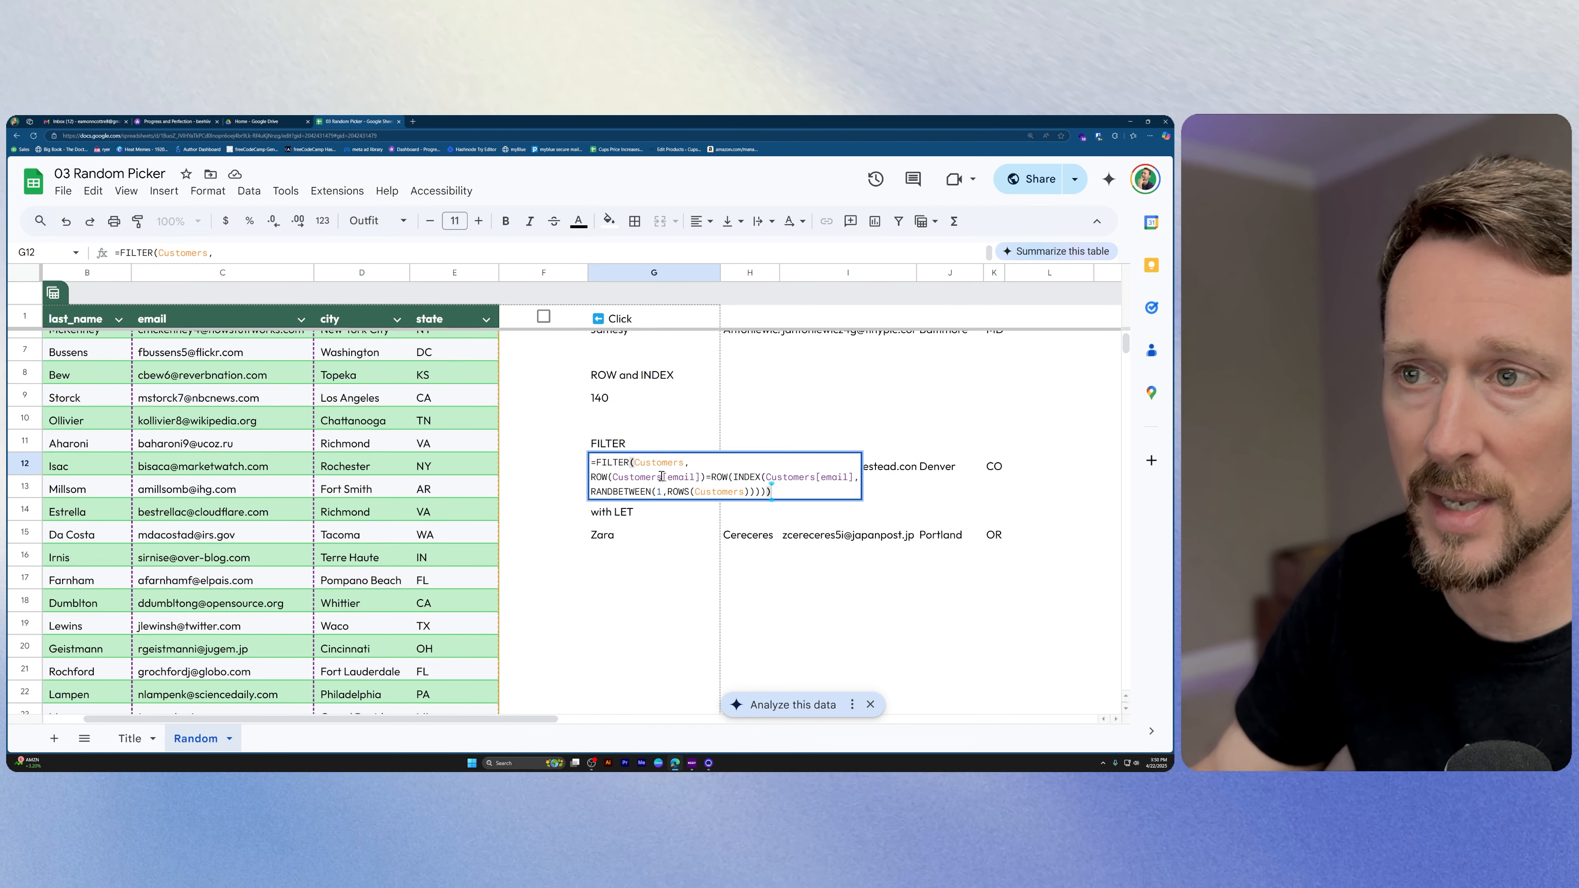
left_click_drag(758, 492, 712, 477)
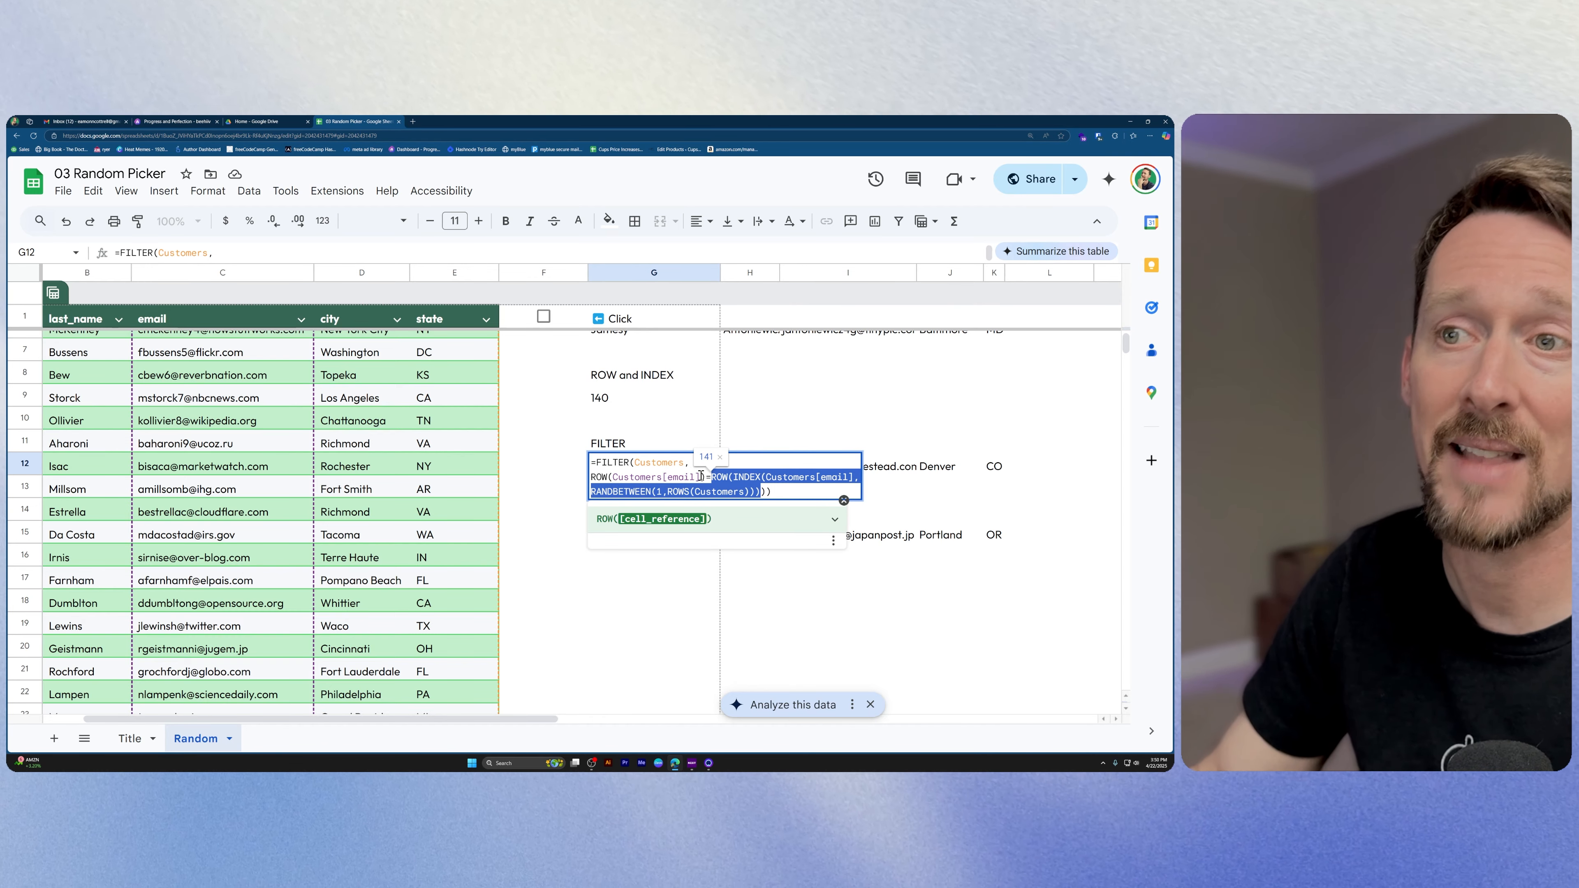
left_click(702, 476)
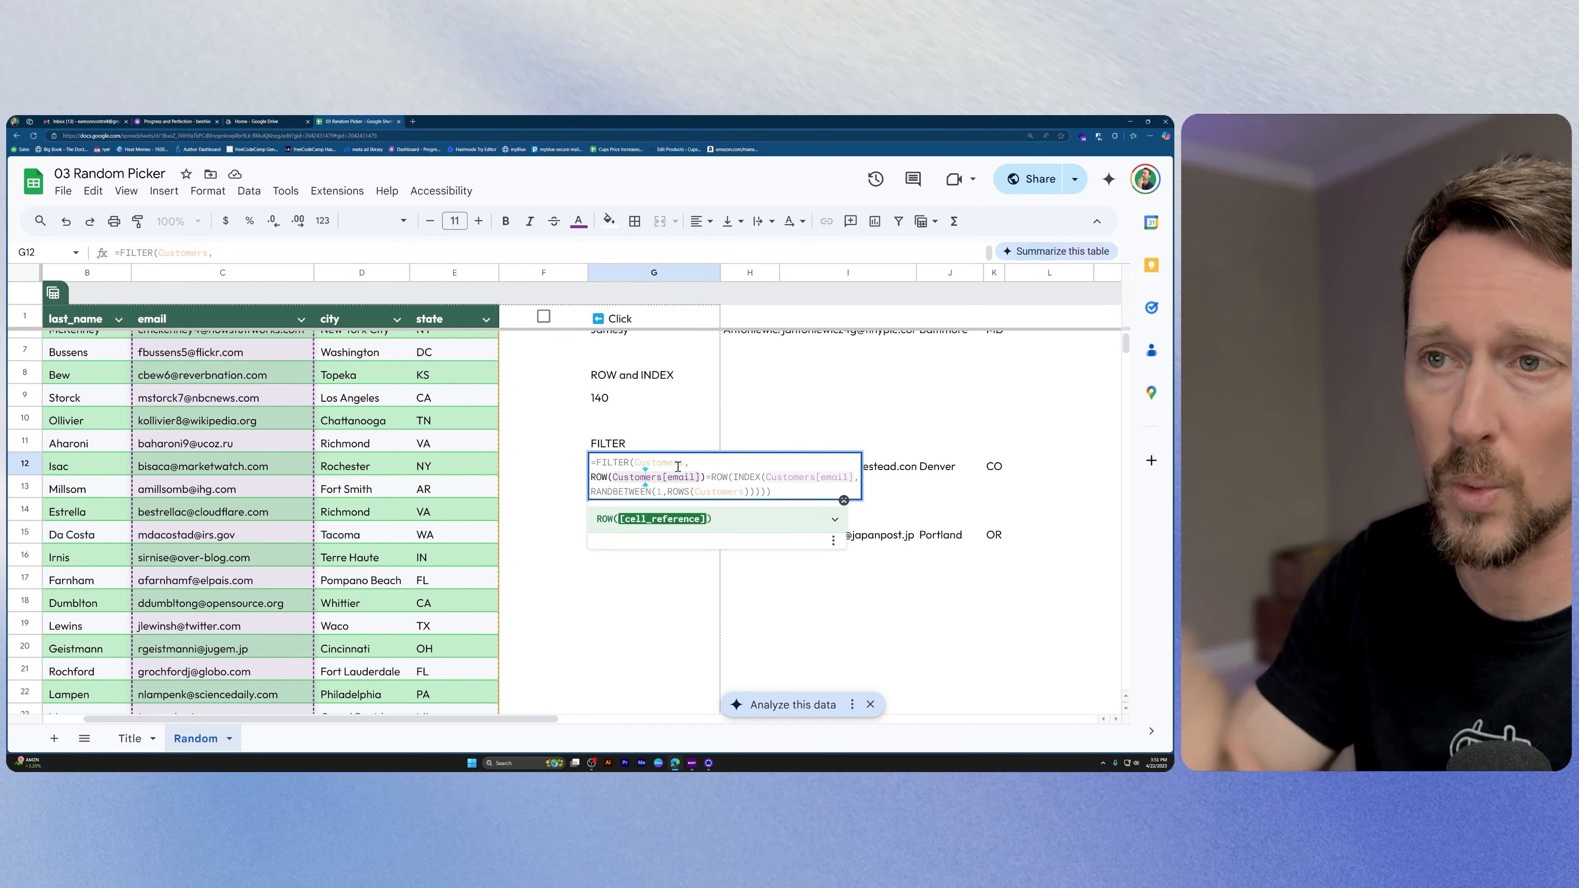
left_click(677, 466)
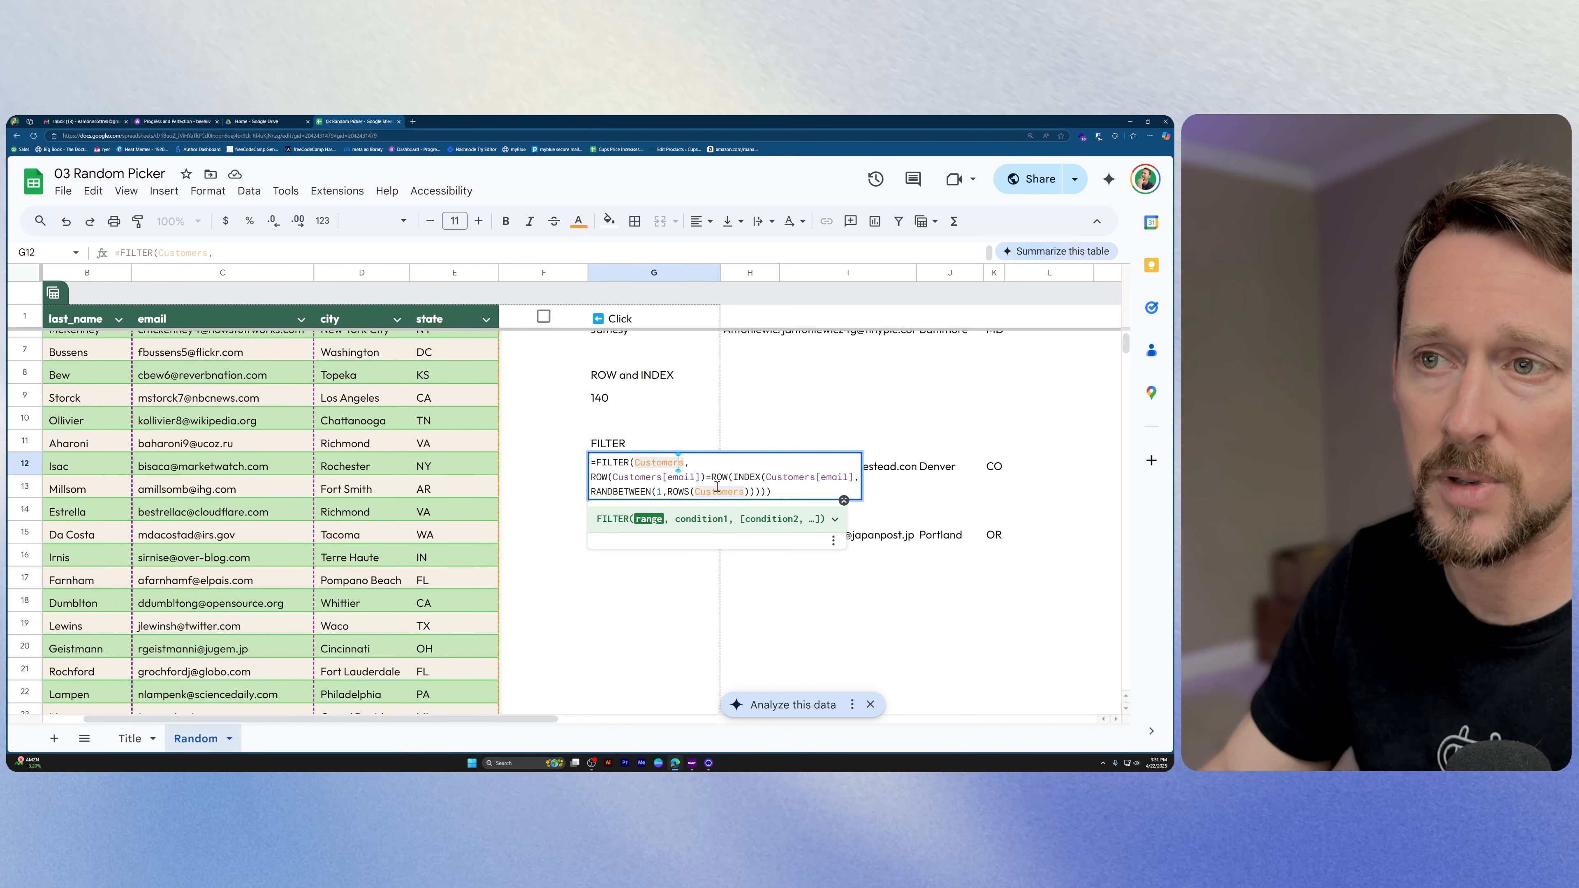
left_click(711, 477)
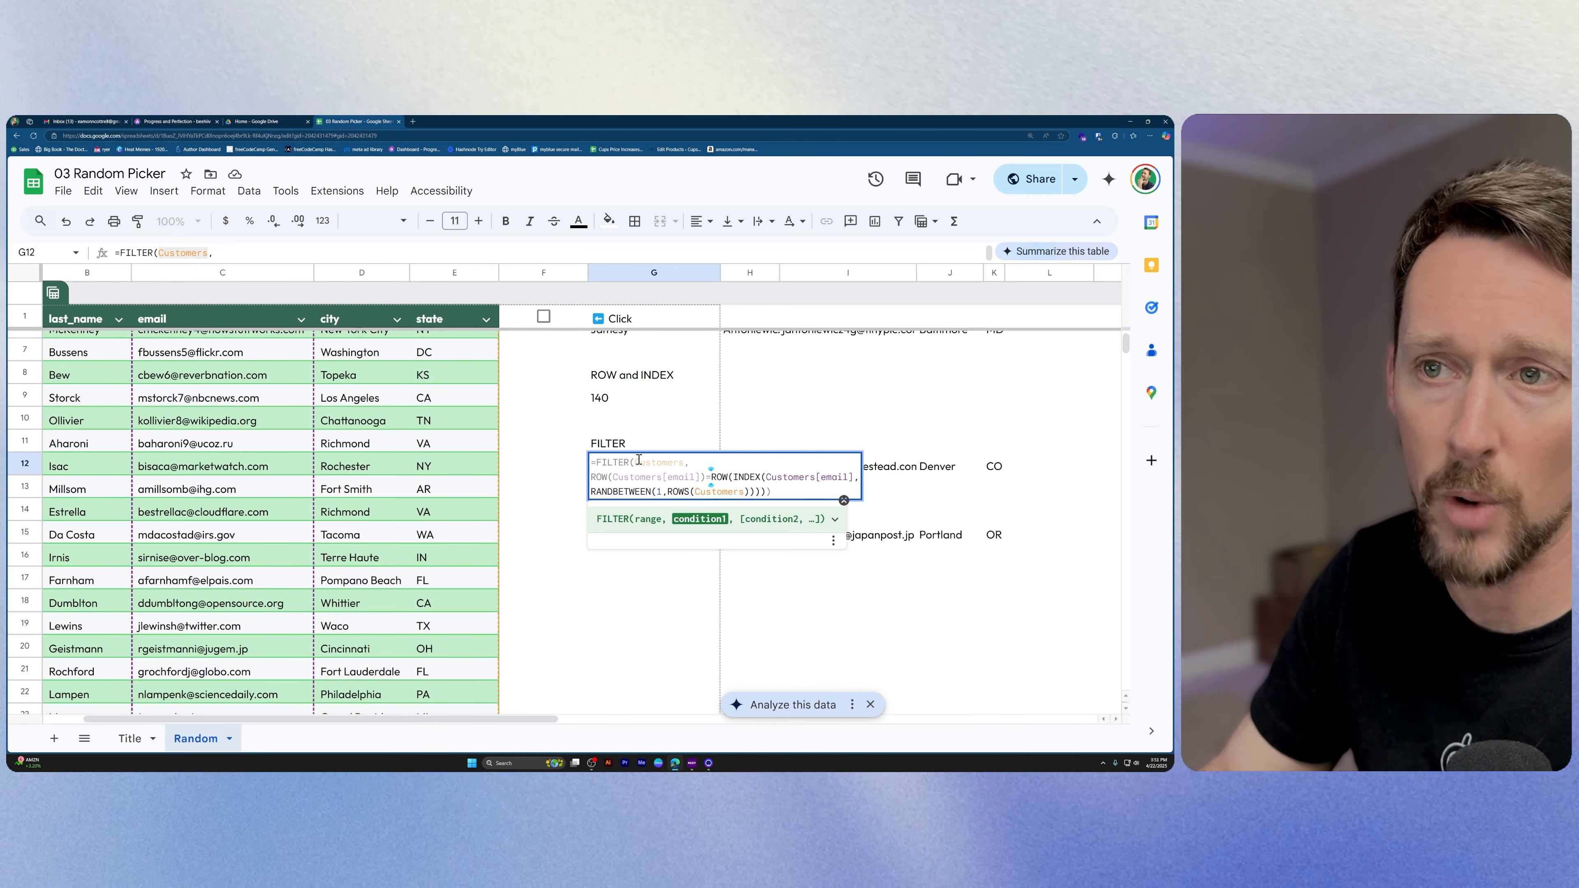
left_click_drag(673, 463, 771, 505)
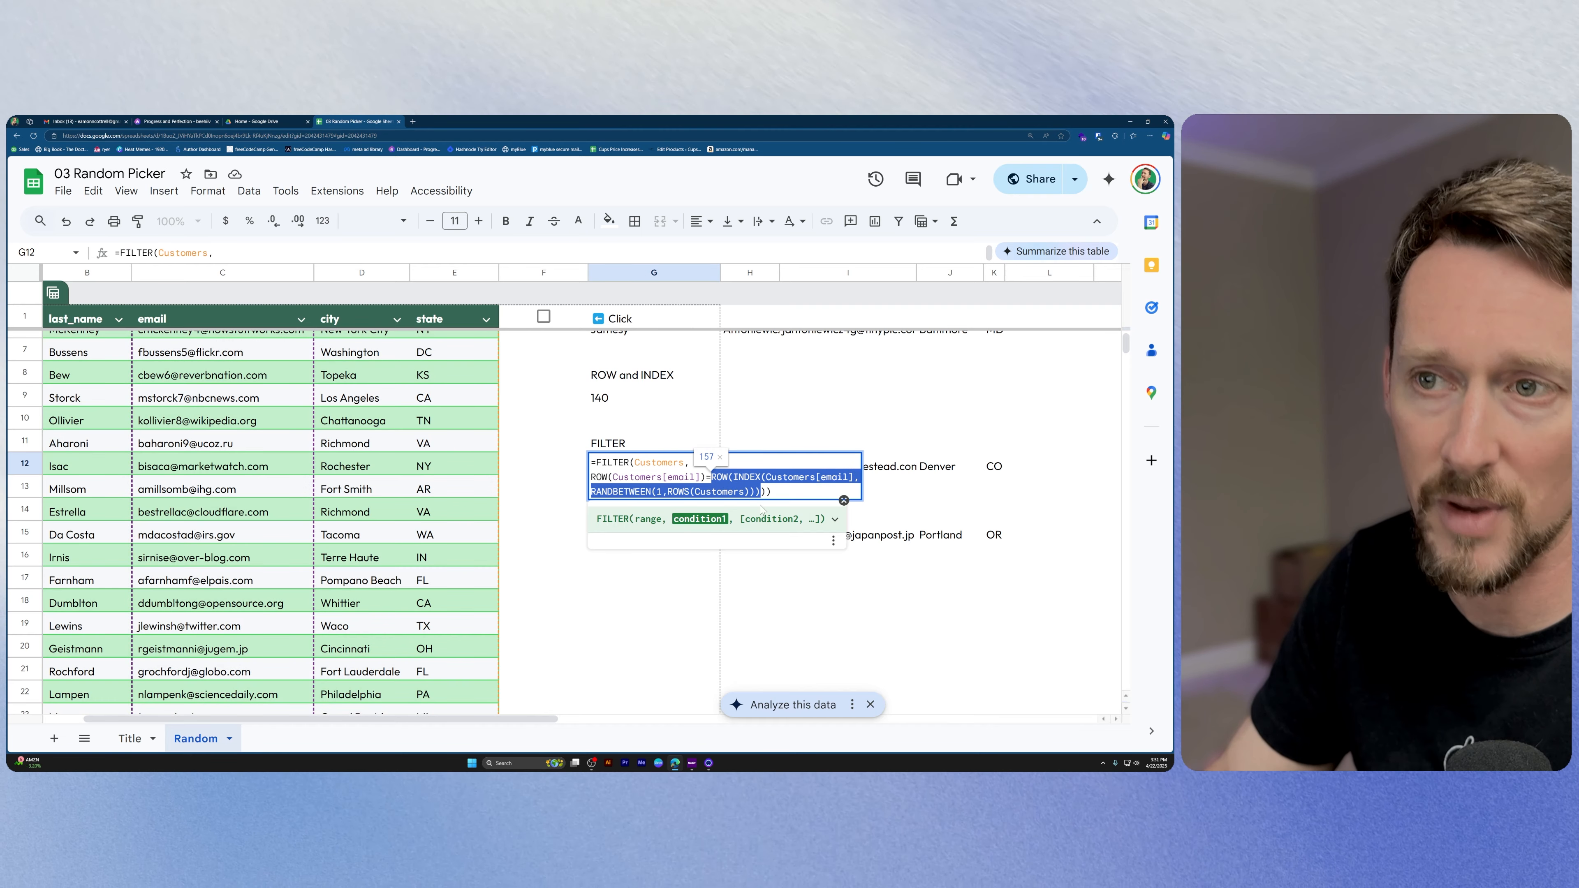
key("Return")
Examine the LET formula in G15, from the randNum definition through the FILTER condition, and leave it unedited
double_click(613, 539)
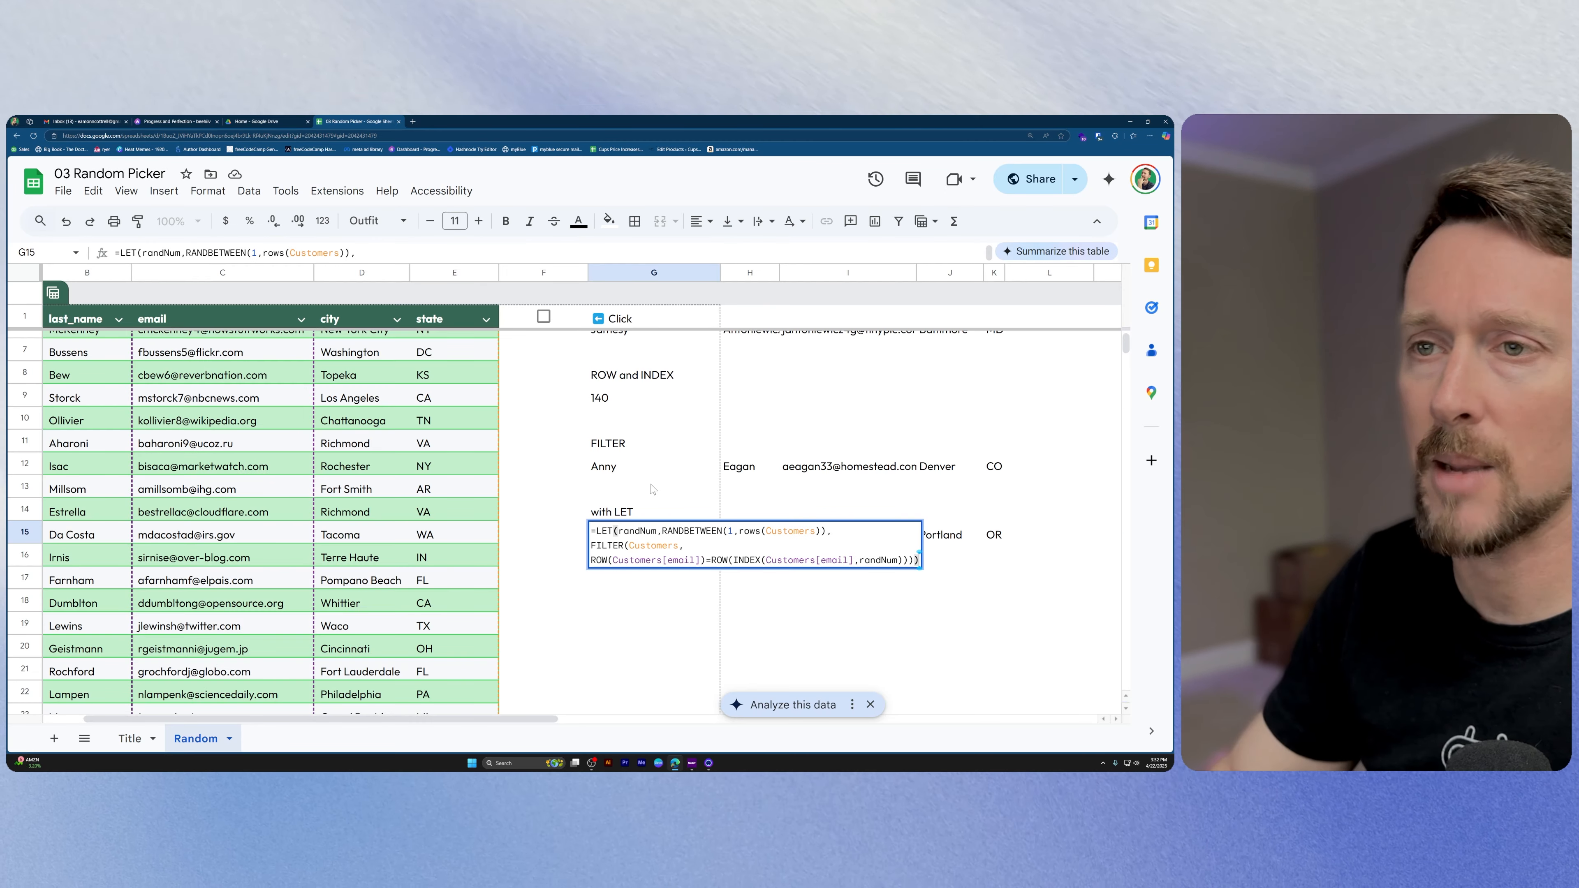
left_click(629, 530)
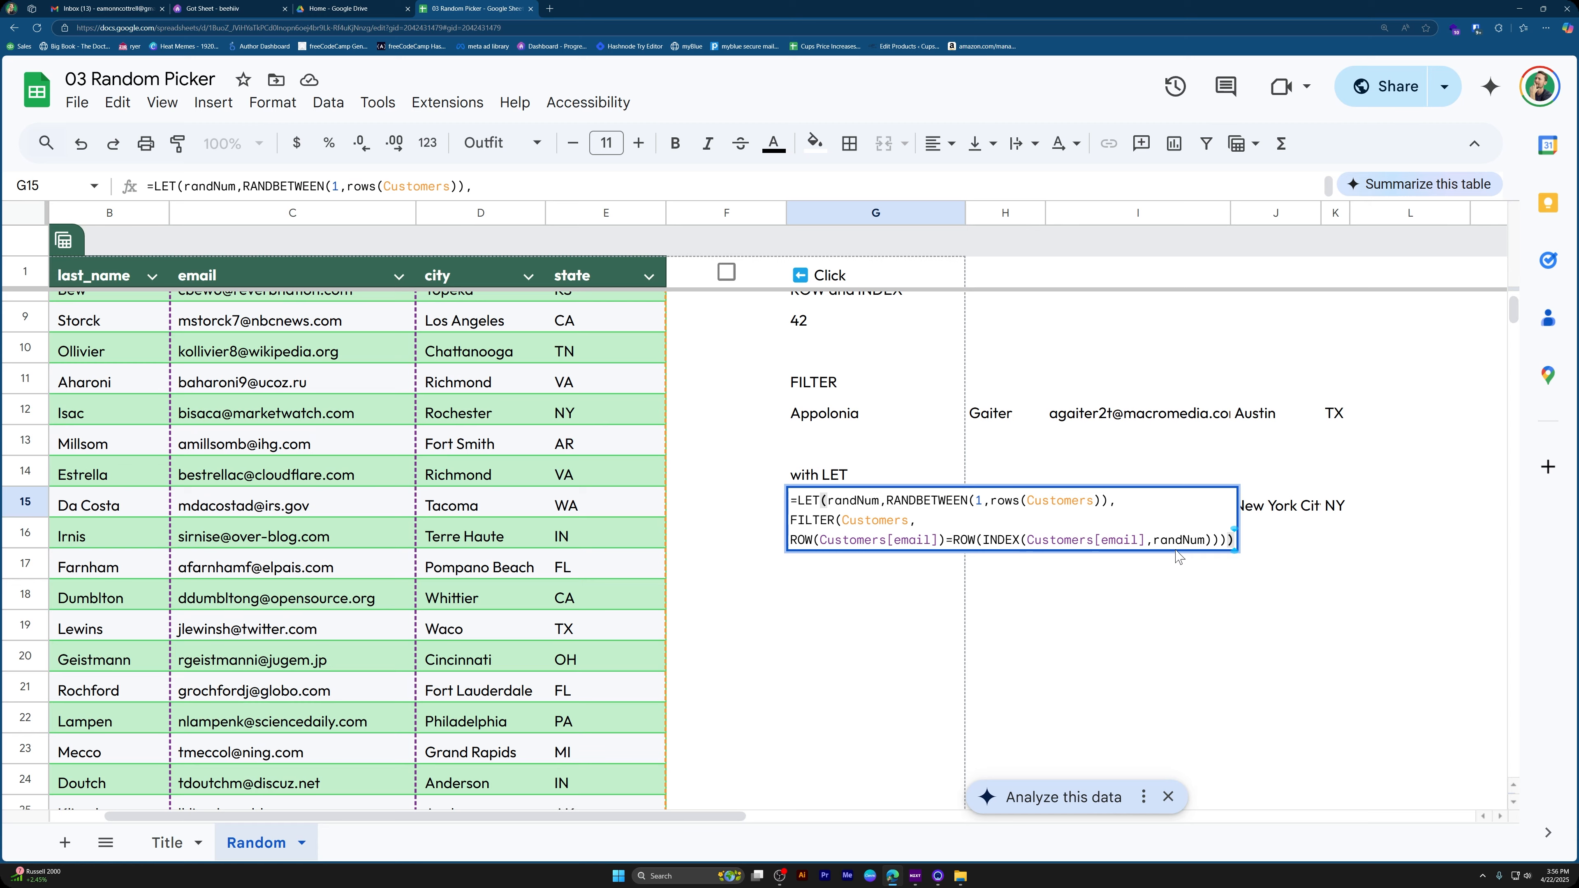
left_click_drag(1130, 530, 851, 495)
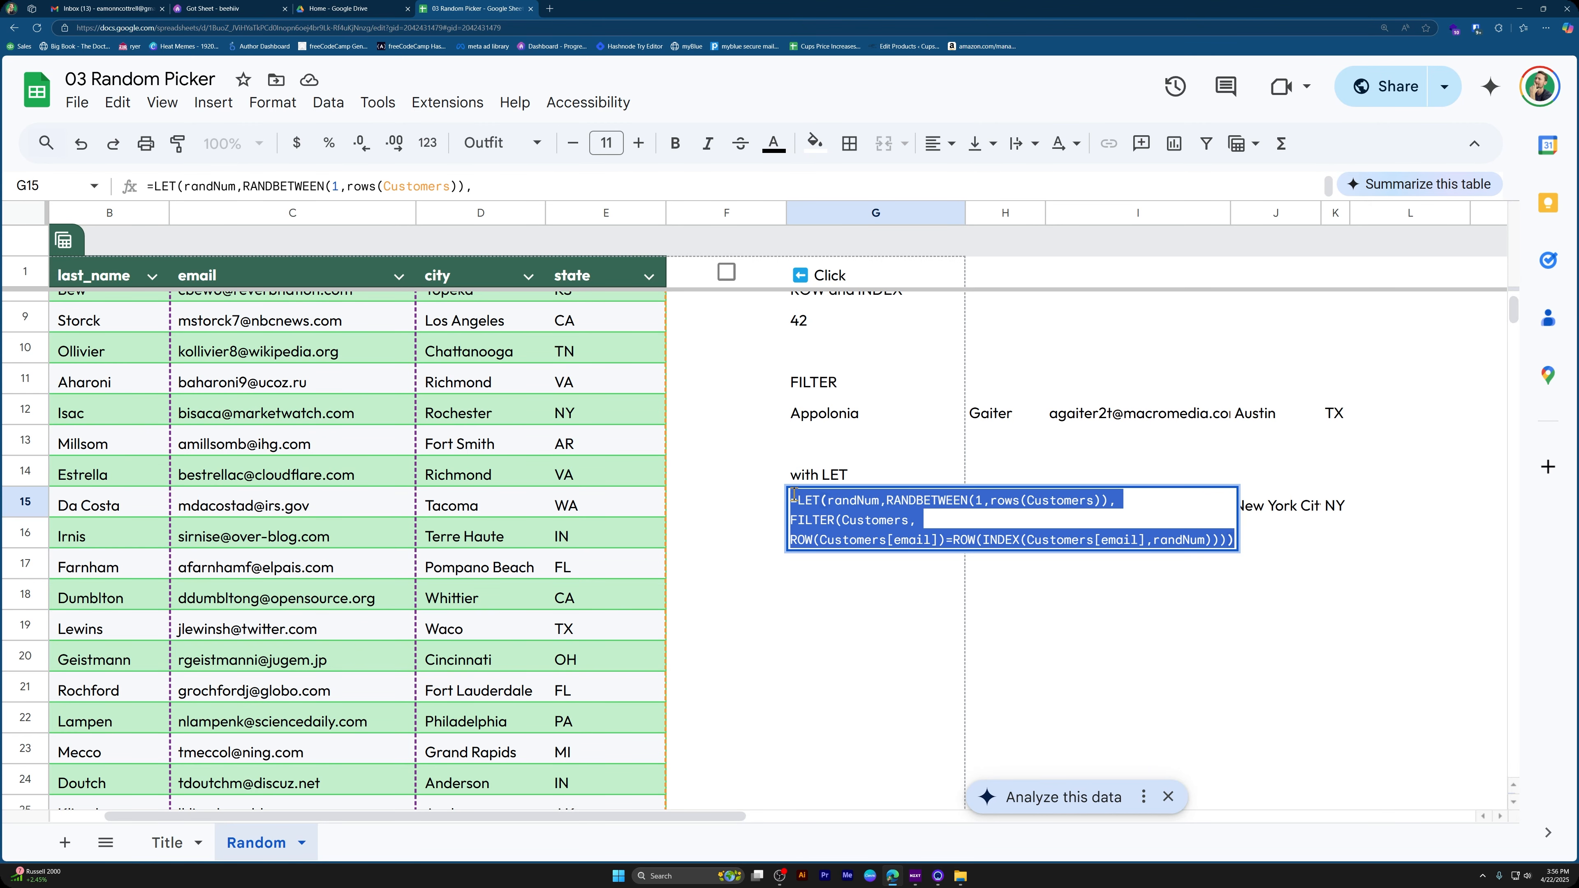
key("Escape")
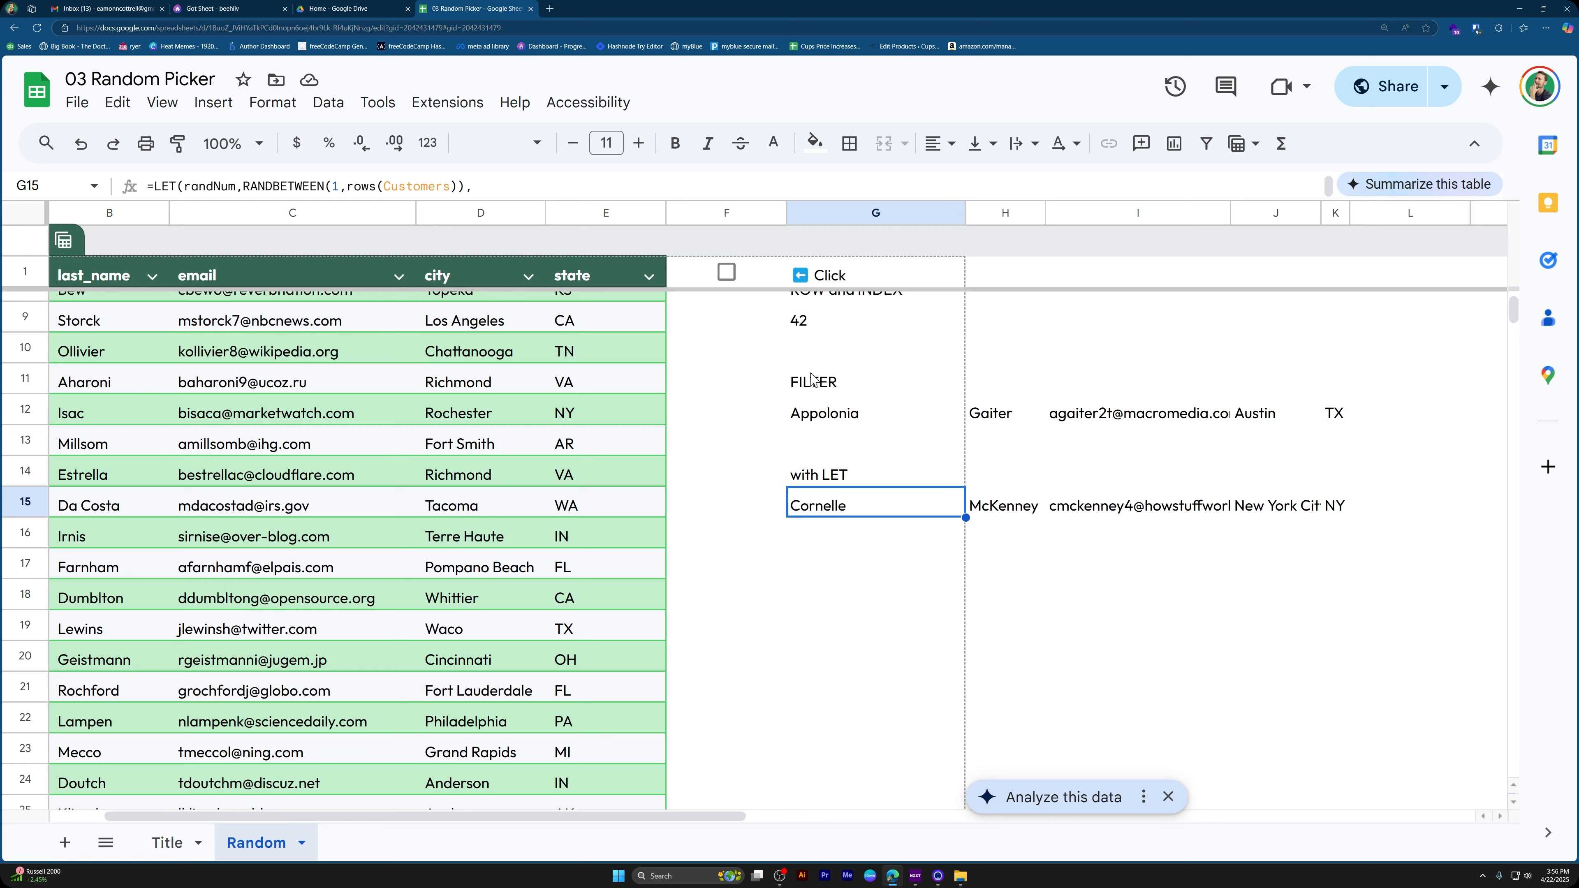
Examine the IF test on F1 in the G1 formula, then tick the F1 checkbox and highlight the picked customer in G1:K1
double_click(822, 279)
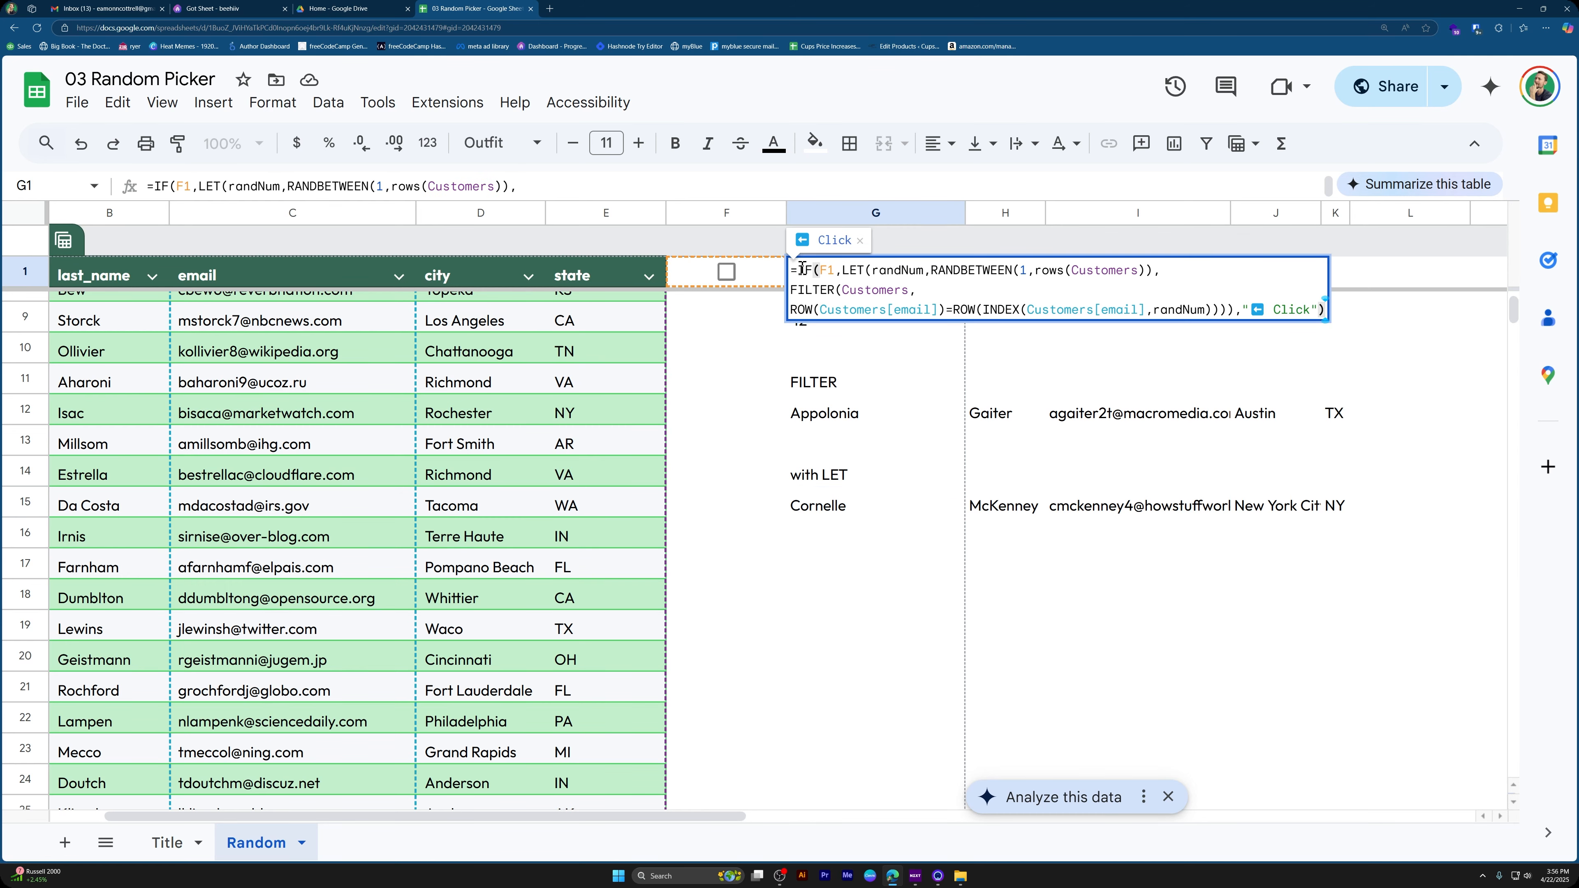
double_click(802, 268)
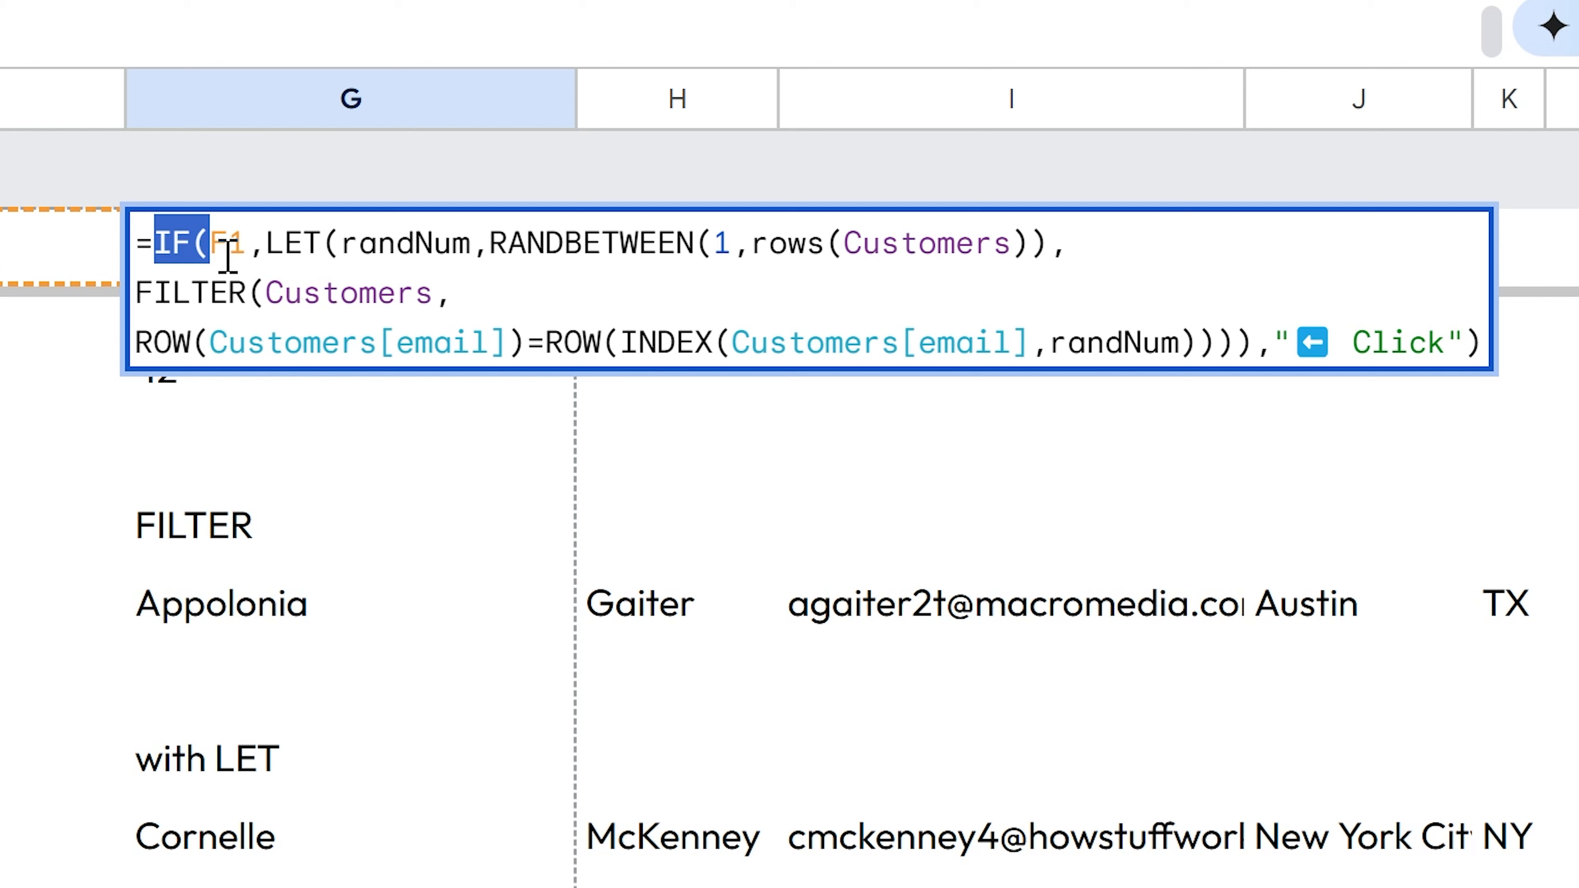
left_click(228, 255)
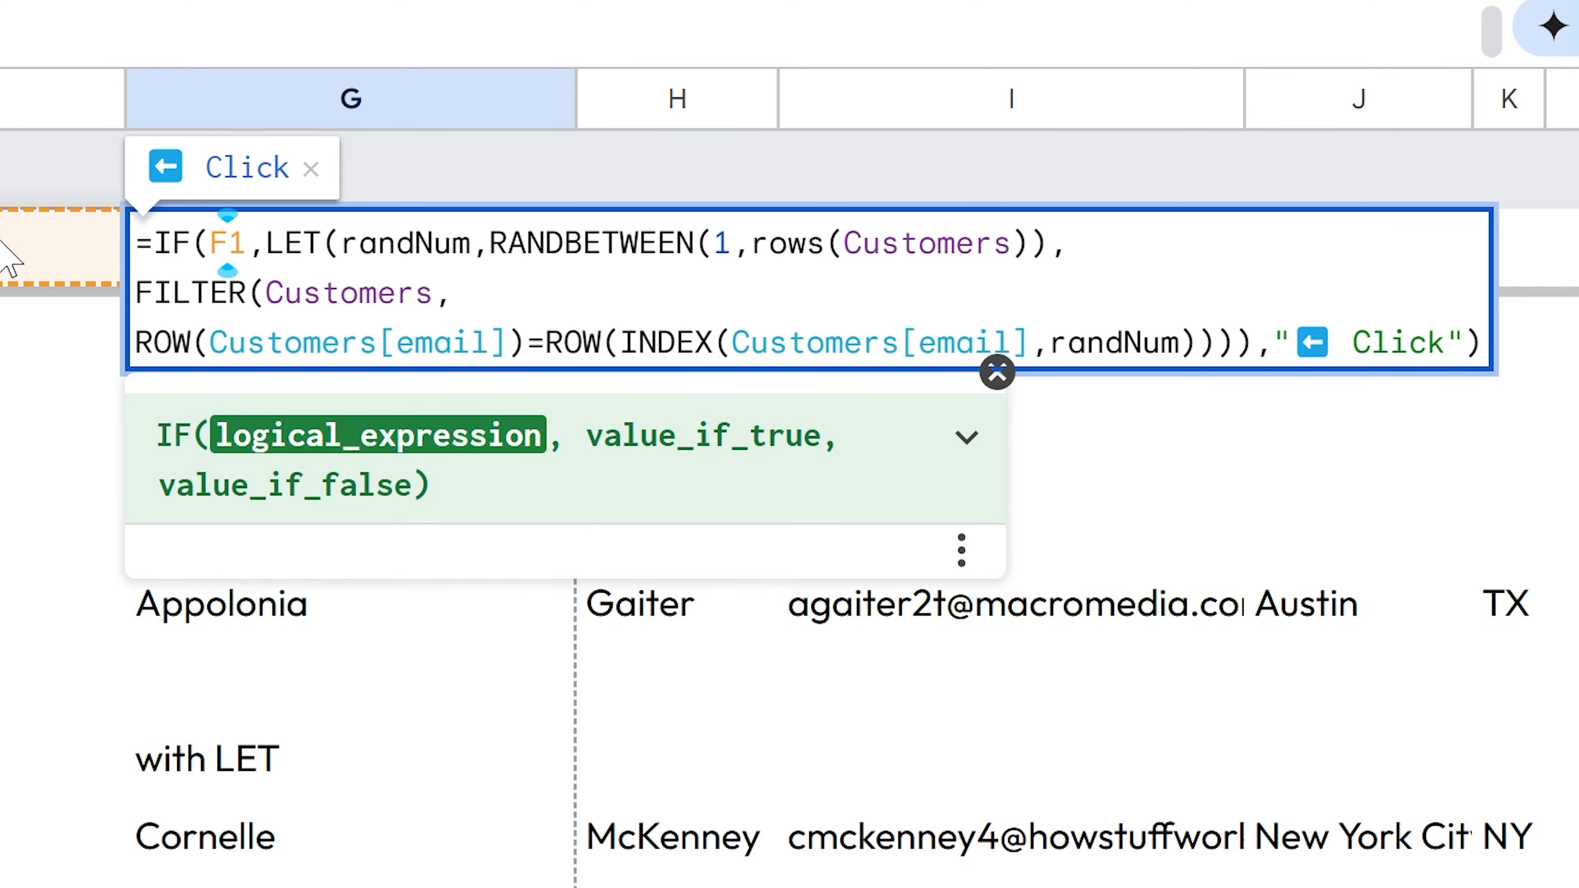
left_click(3, 261)
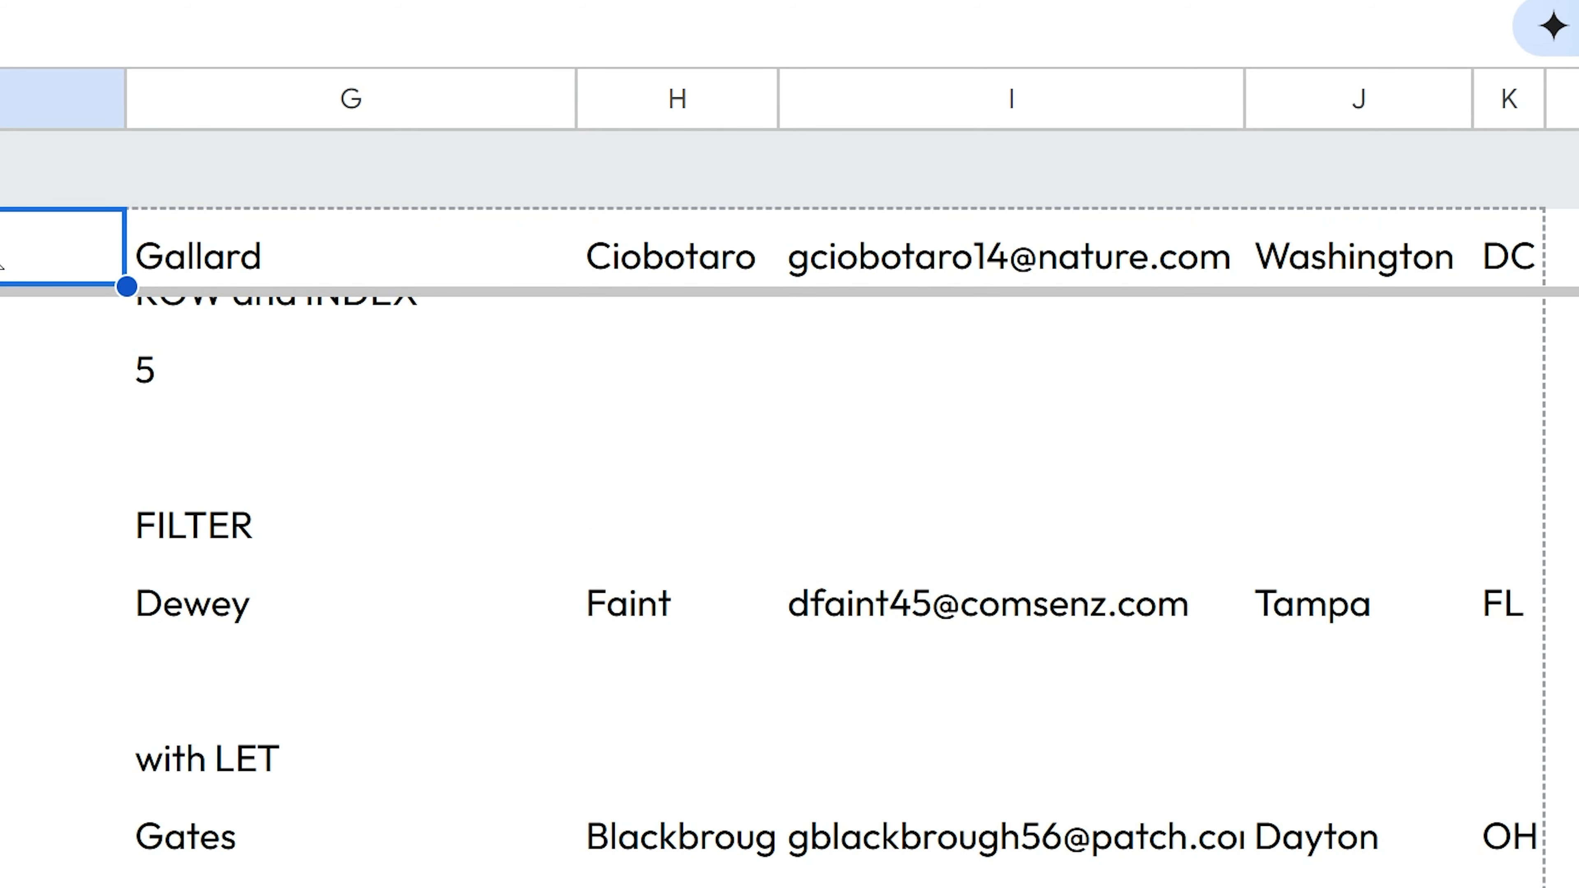
mouse_move(187, 258)
left_mouse_down()
mouse_move(176, 251)
mouse_move(1357, 247)
mouse_move(1509, 268)
left_mouse_up()
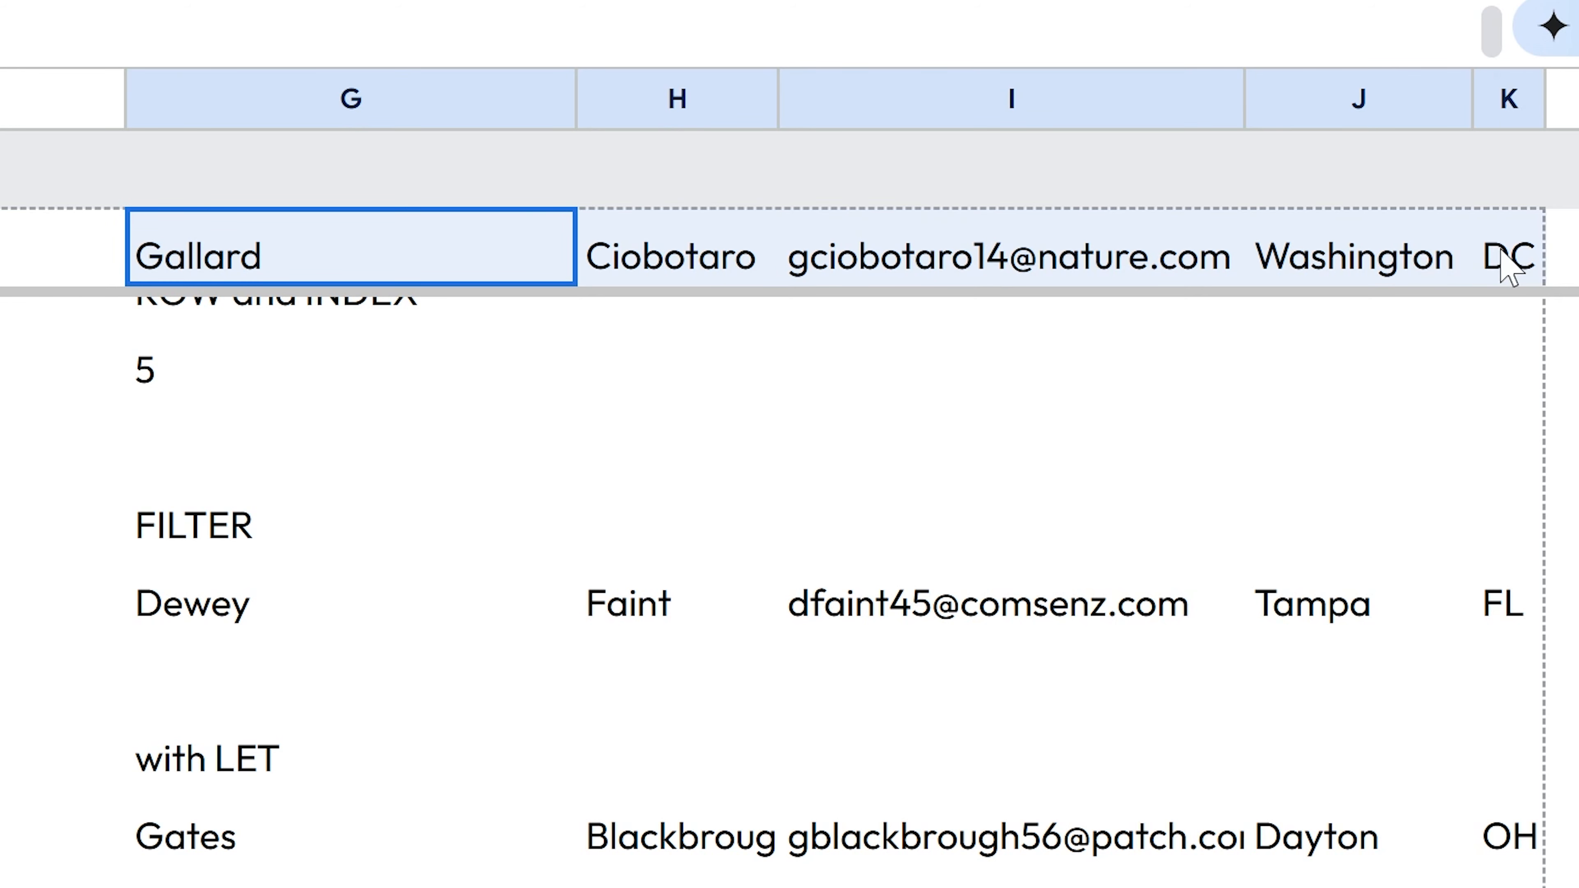
Examine the "⬅️ Click" value_if_false argument in the G1 formula, and untick the F1 checkbox to demonstrate it
double_click(234, 251)
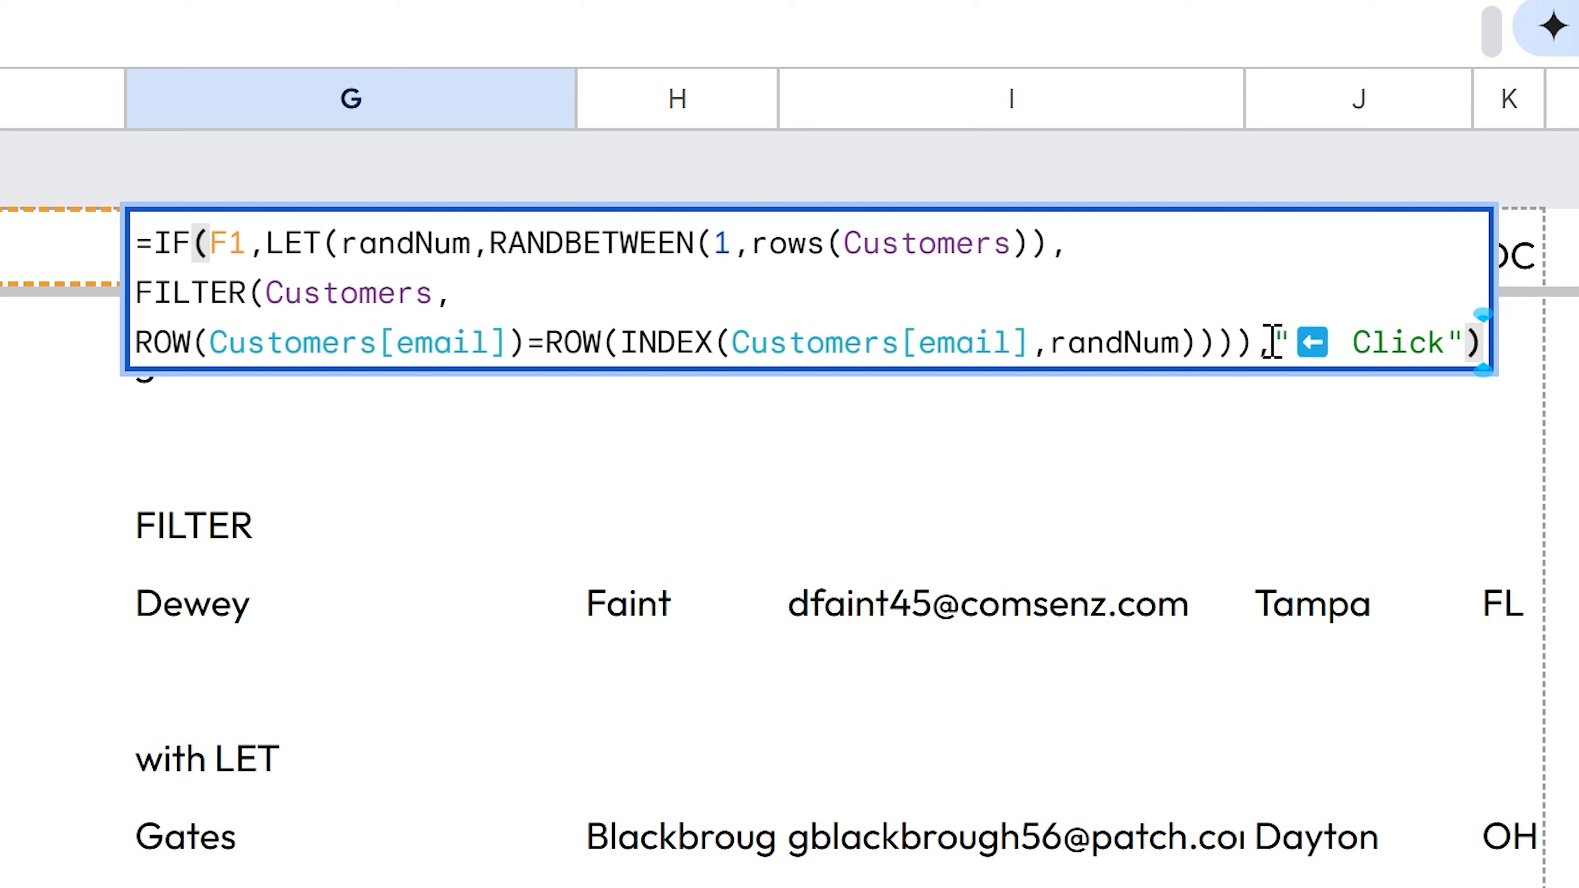
left_click_drag(1274, 342, 1465, 344)
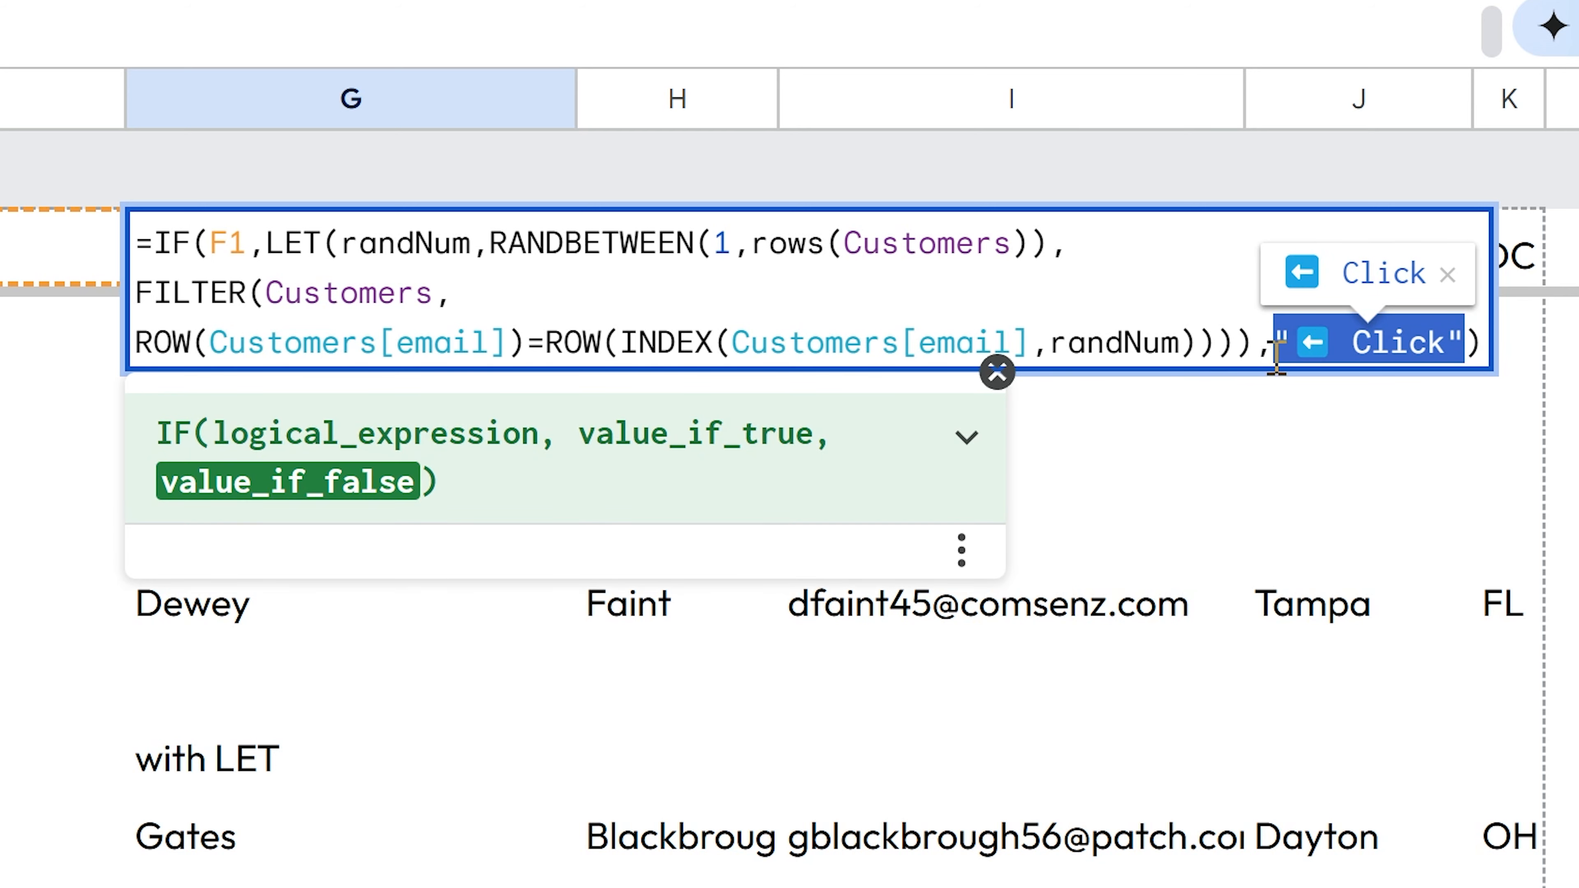
key("Escape")
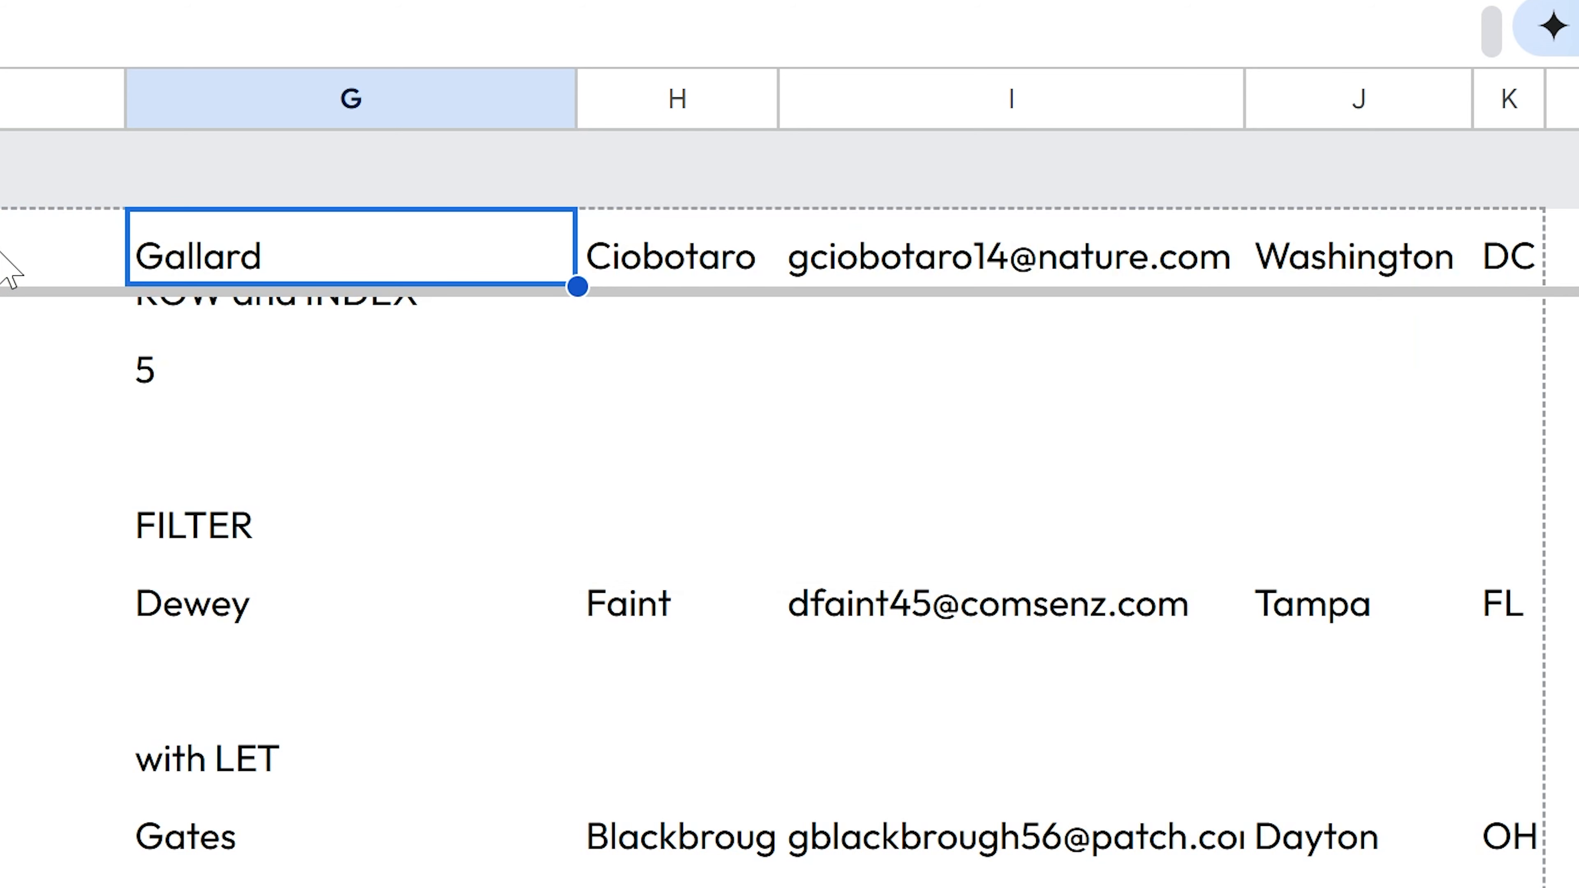
left_click(8, 266)
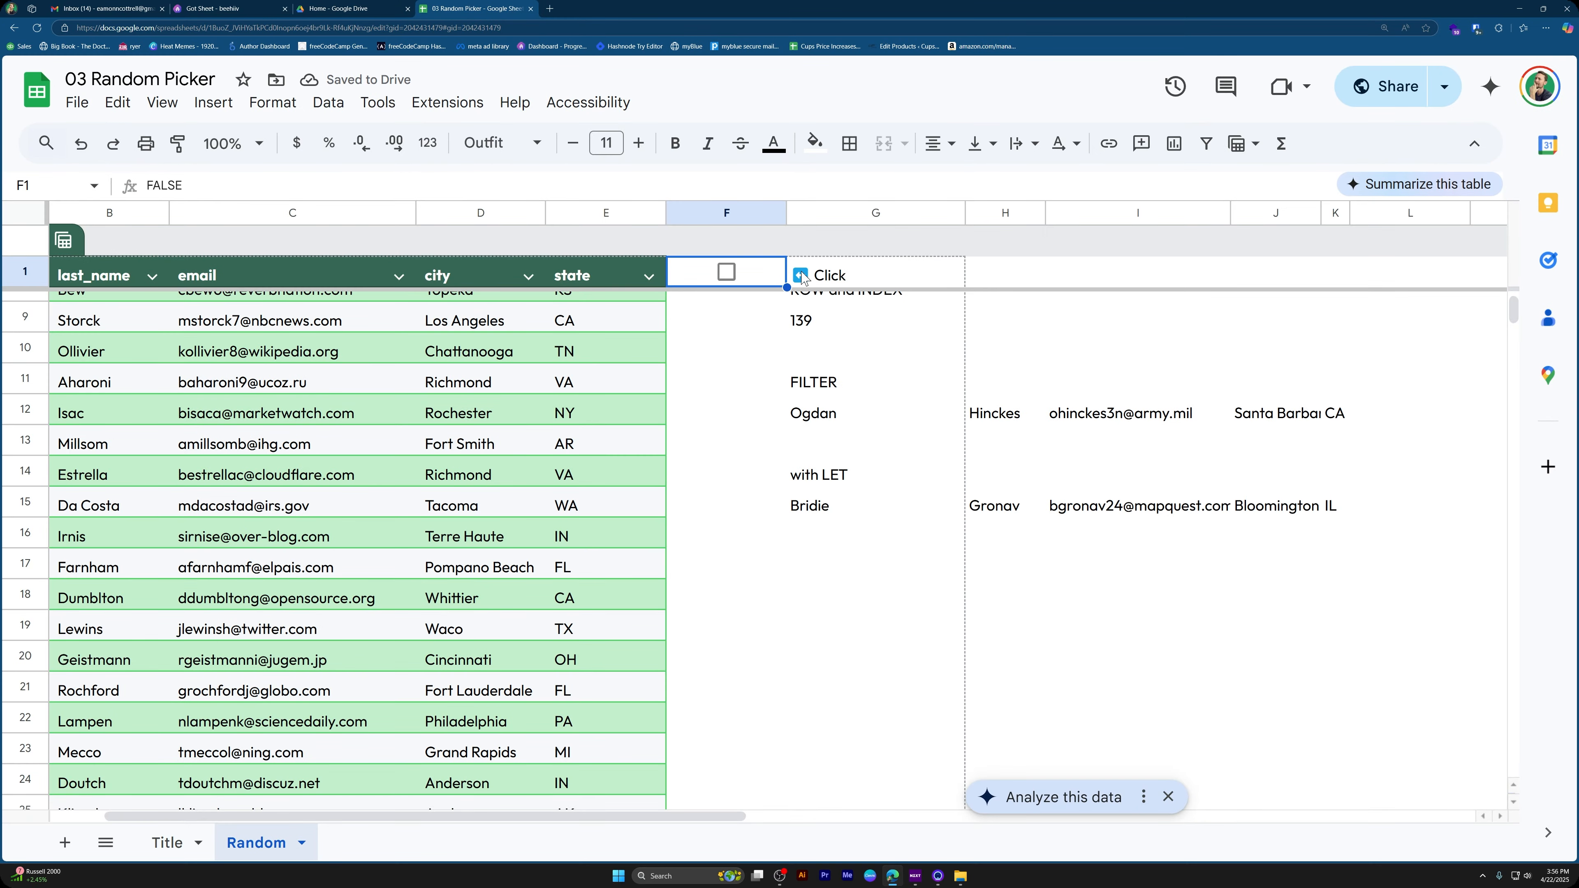
Reopen the full G1 formula for a final look, close it unedited, and toggle the F1 checkbox on and off again
double_click(802, 276)
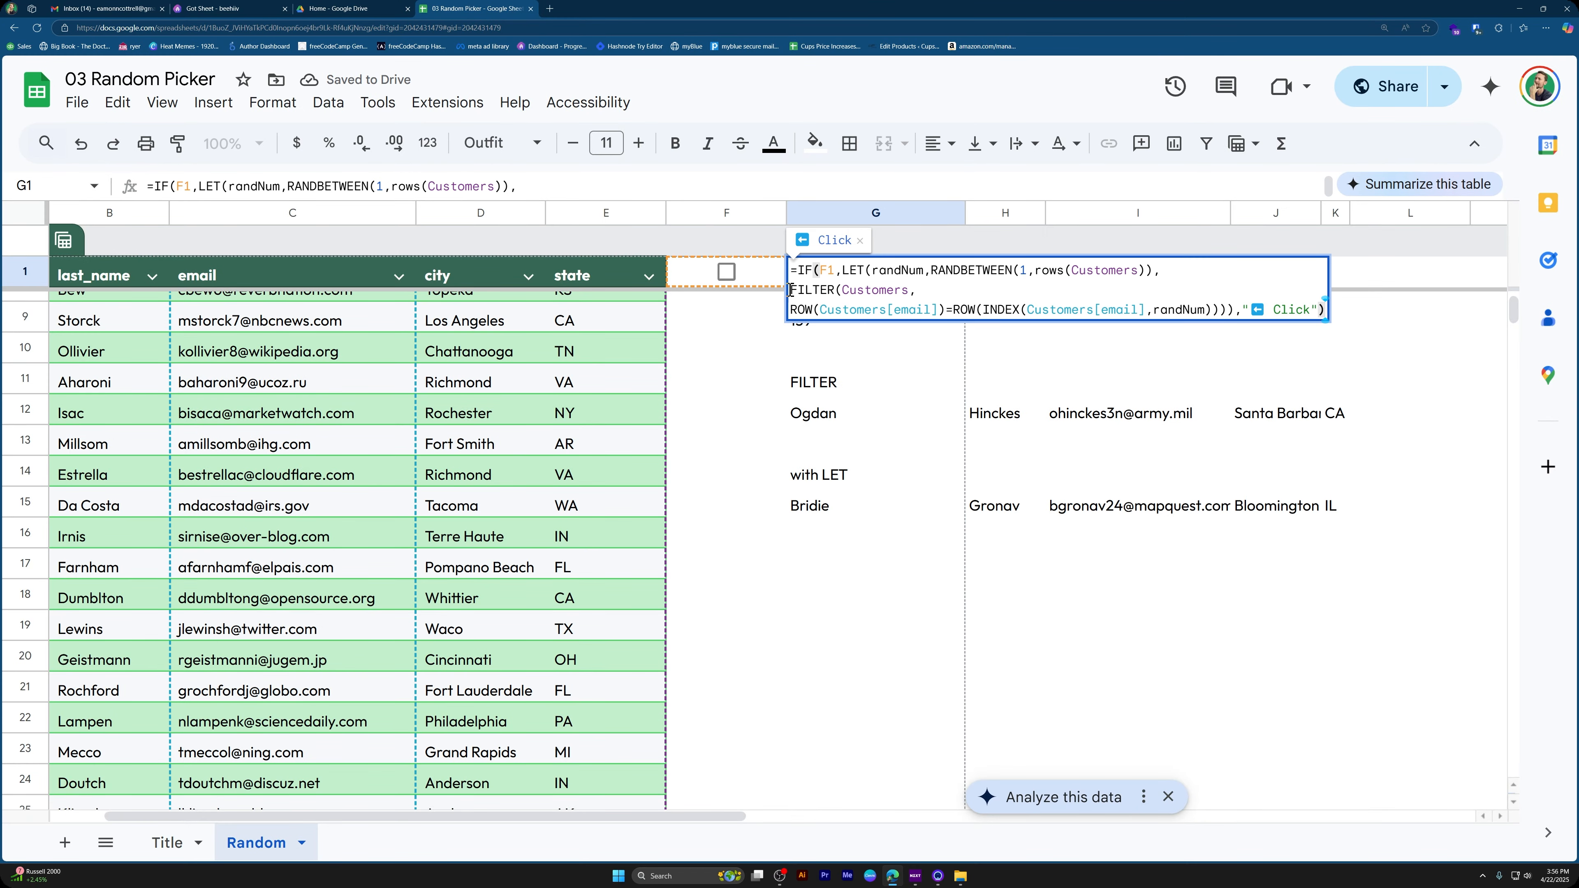
key("Escape")
left_click(726, 272)
left_click(726, 272)
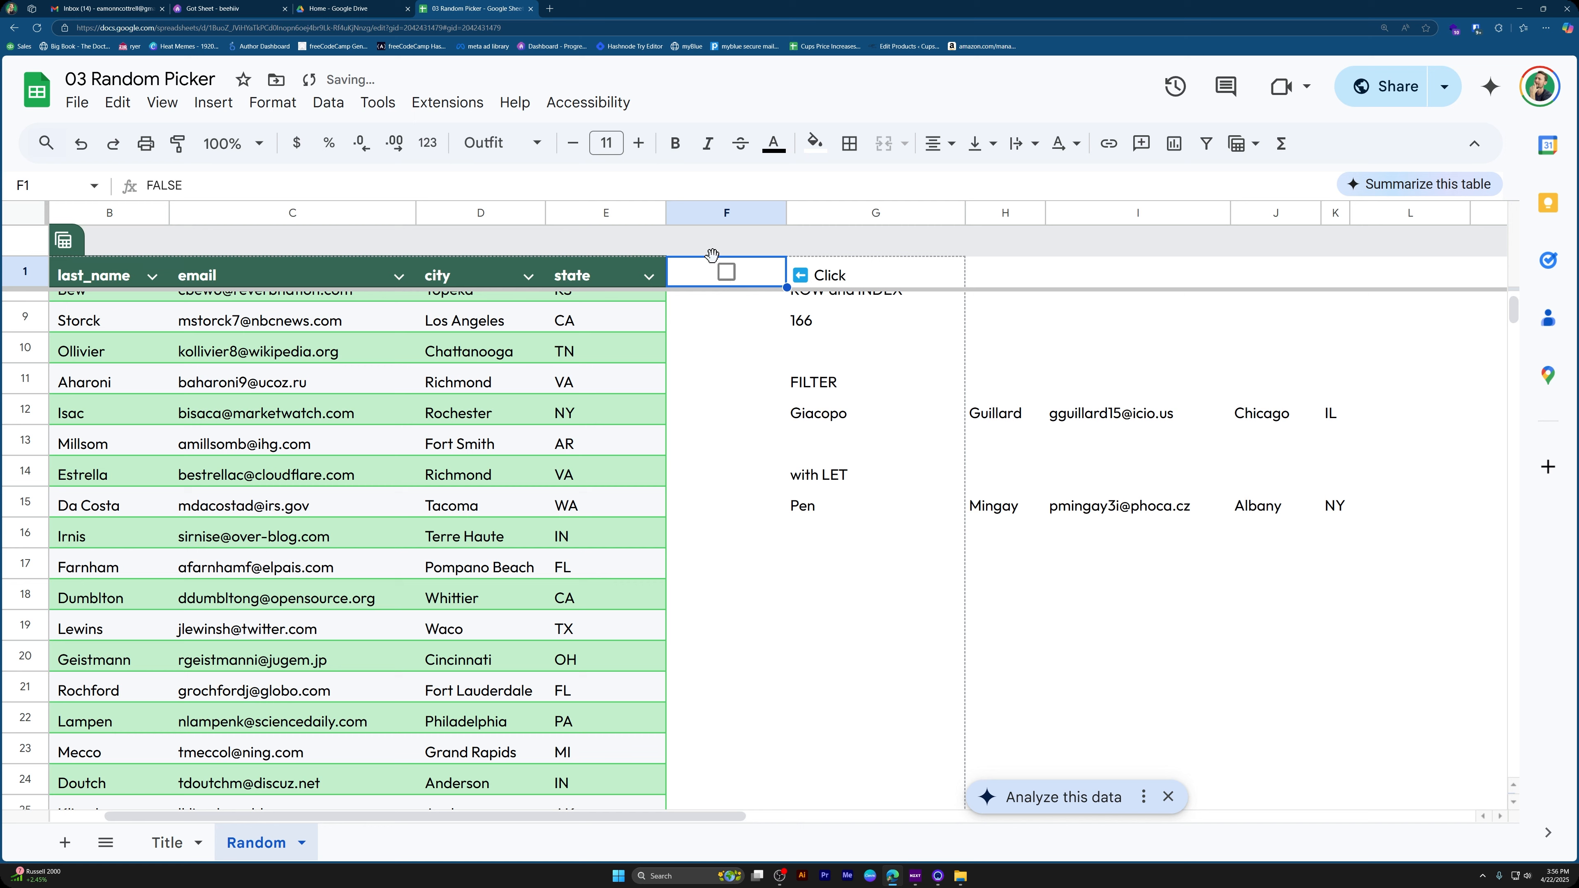